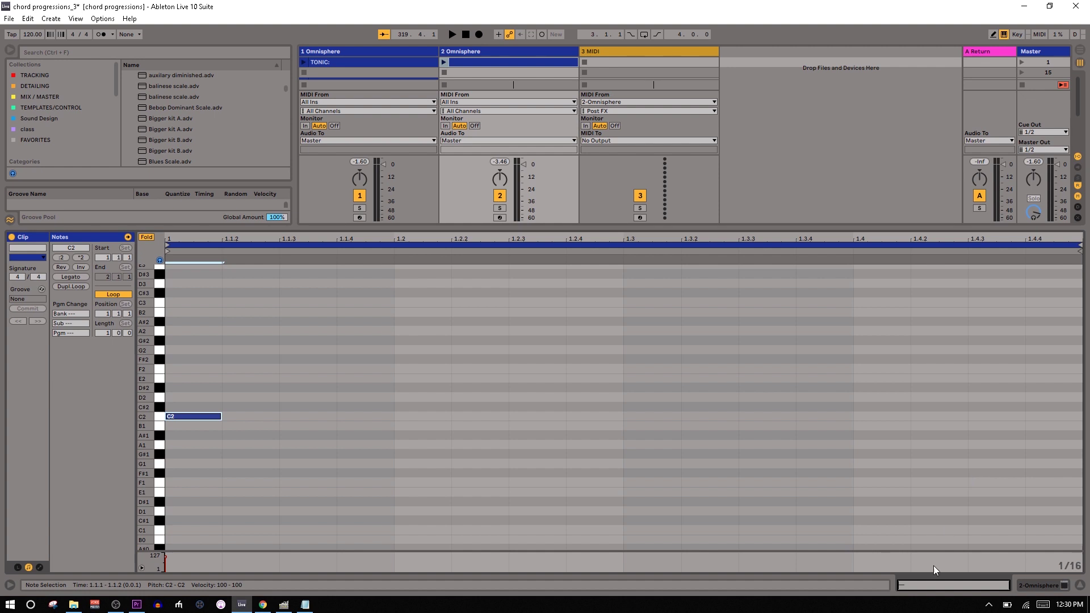
Step: Lengthen the C2 note to one beat and set the clip's loop length to 2 bars
{"action": "key", "text": "shift+Right"}
{"action": "key", "text": "shift+Right"}
{"action": "key", "text": "shift+Right"}
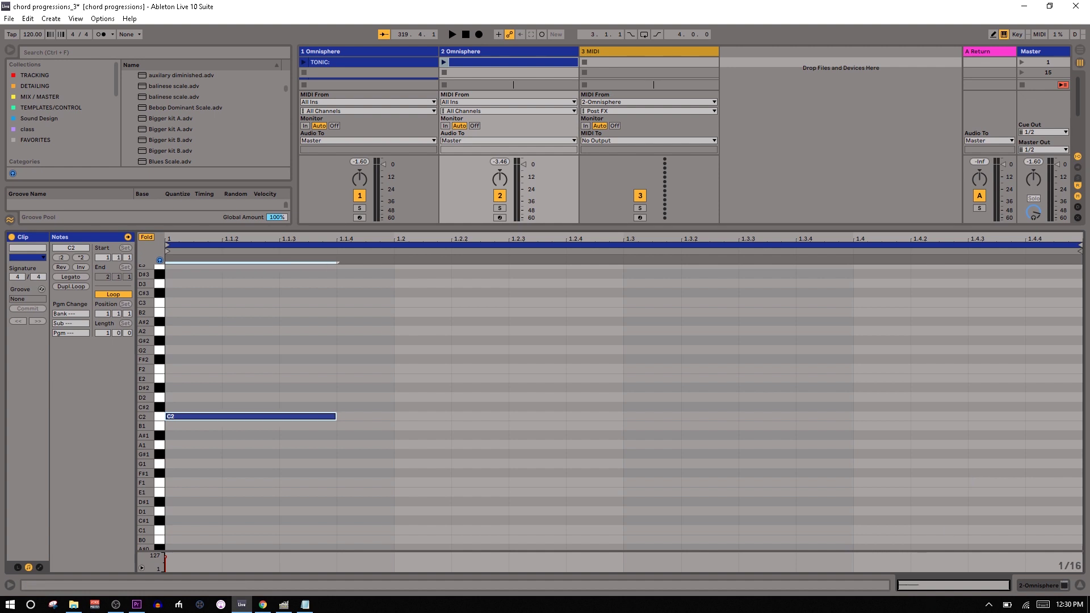
{"action": "left_click", "coordinate": [106, 332]}
{"action": "key", "text": "Up"}
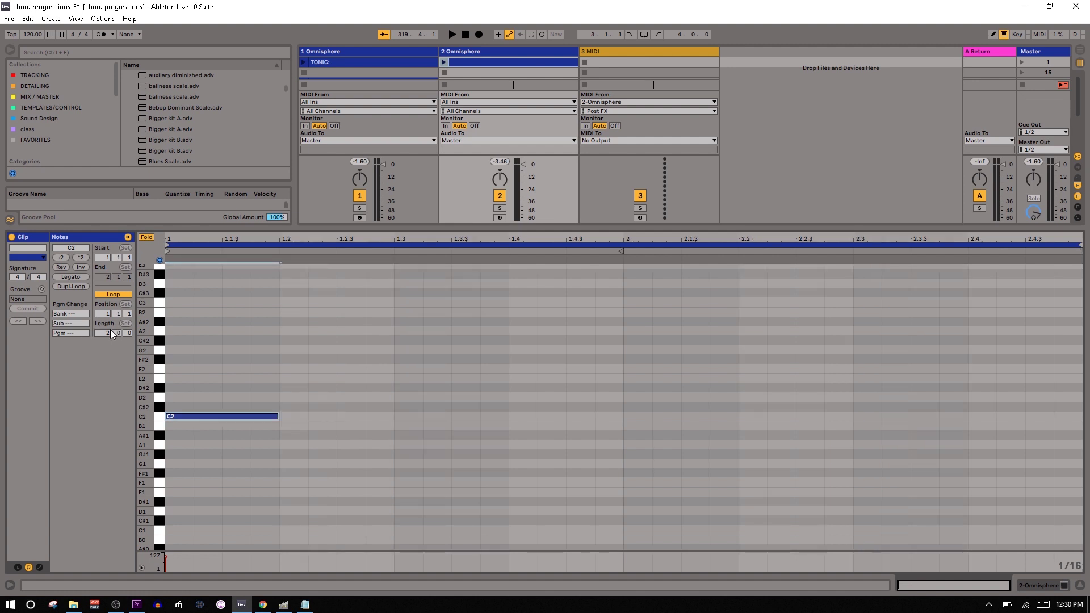
{"action": "left_click", "coordinate": [223, 401]}
{"action": "left_click", "coordinate": [225, 416]}
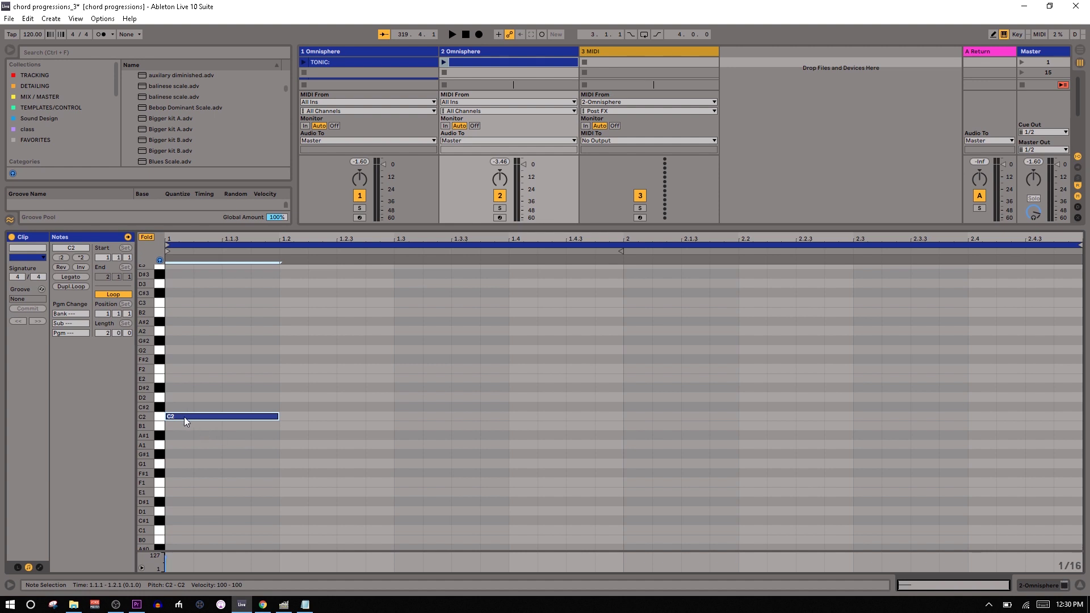
Step: Copy the C2 note and raise the copy four semitones to E2, stacked at the clip's start
{"action": "key", "text": "ctrl+c"}
{"action": "key", "text": "ctrl+v"}
{"action": "key", "text": "Up"}
{"action": "key", "text": "Up"}
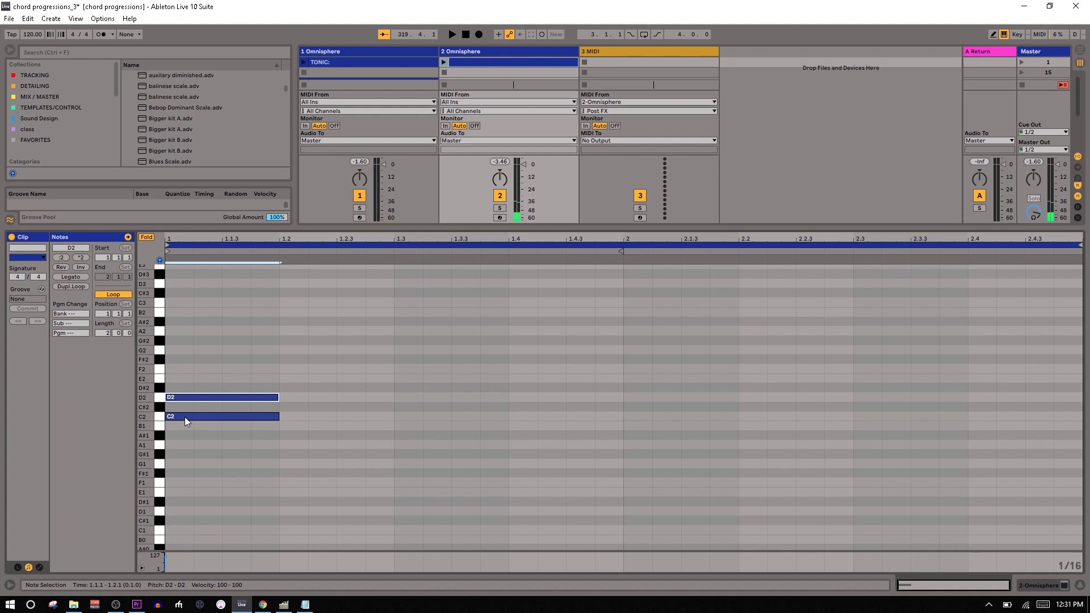
{"action": "key", "text": "Up"}
{"action": "key", "text": "Up"}
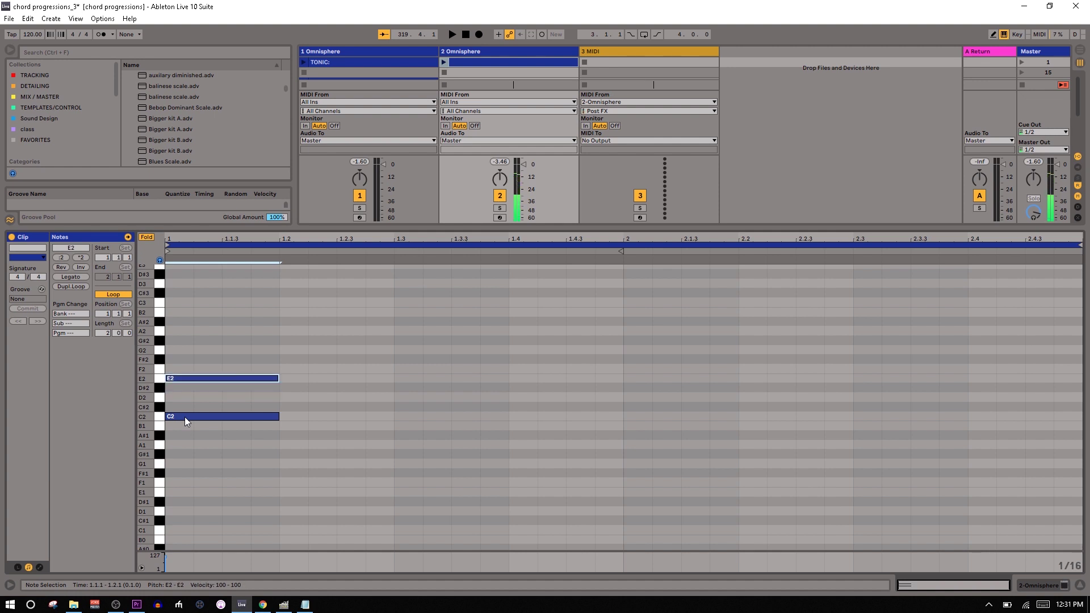
{"action": "left_click", "coordinate": [223, 431]}
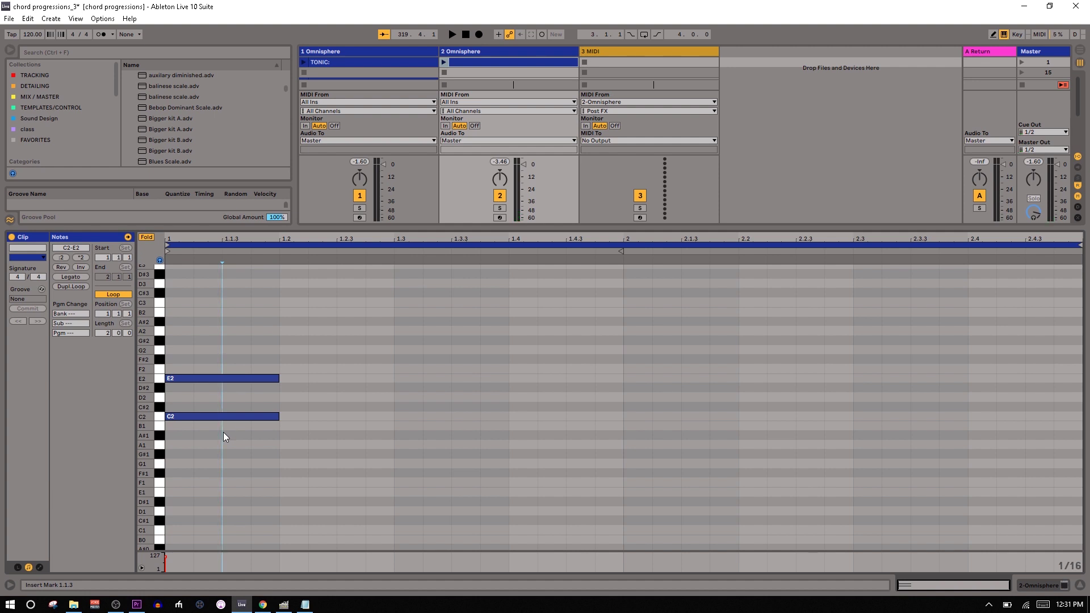
Step: Try raising the original C2 note four semitones to E2
{"action": "left_click_drag", "start_coordinate": [313, 420], "coordinate": [271, 349]}
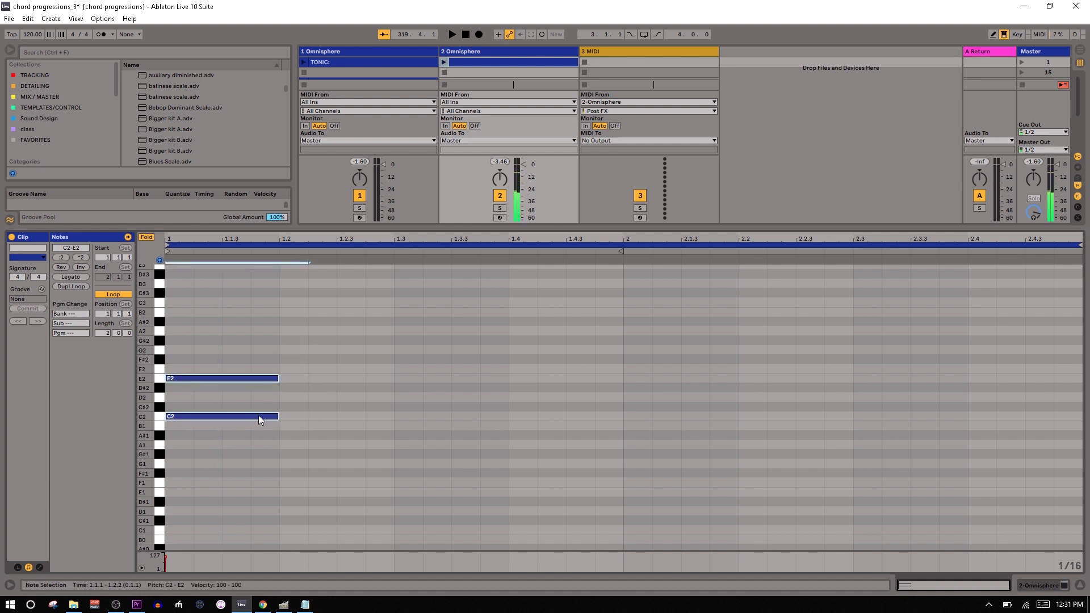
{"action": "left_click", "coordinate": [252, 415]}
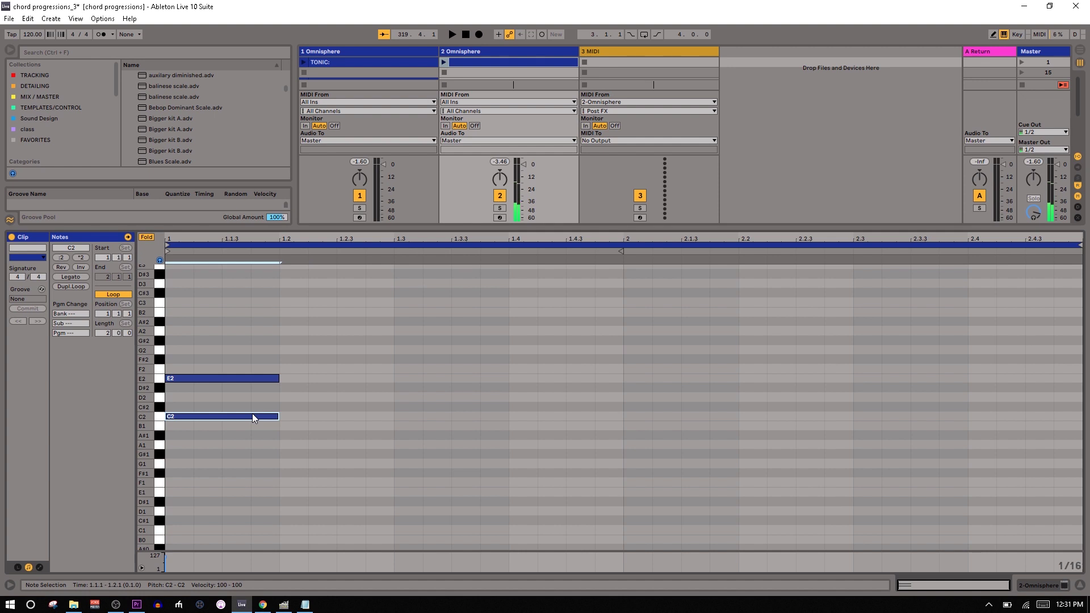
{"action": "key", "text": "Up"}
{"action": "key", "text": "Up"}
{"action": "key", "text": "Up"}
{"action": "key", "text": "Up"}
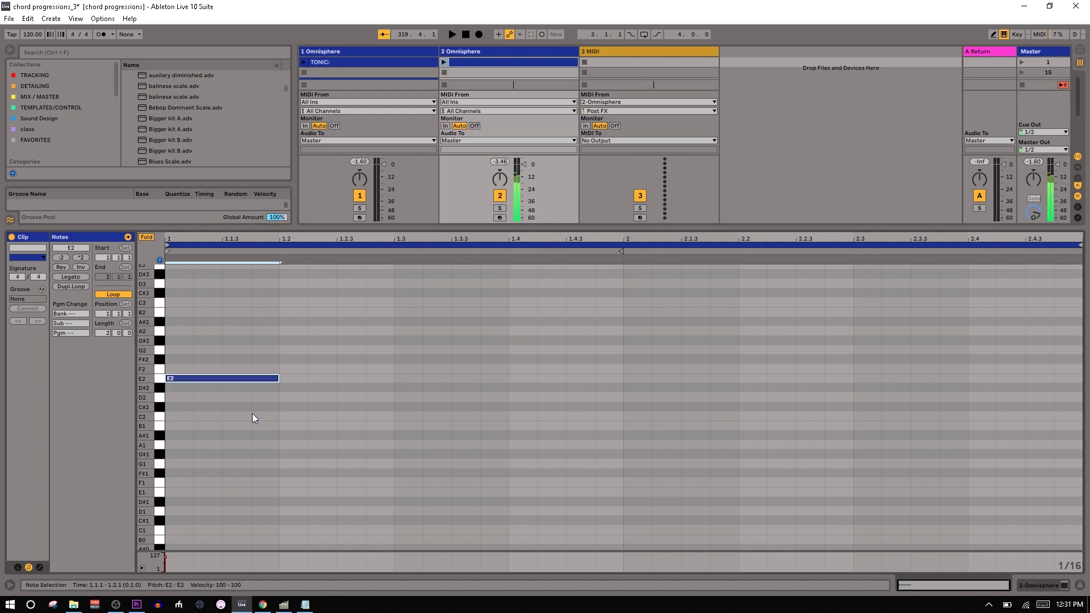
Step: Undo the C2 note's four-semitone transposition
{"action": "key", "text": "ctrl+z"}
{"action": "key", "text": "ctrl+z"}
{"action": "key", "text": "ctrl+z"}
{"action": "key", "text": "ctrl+z"}
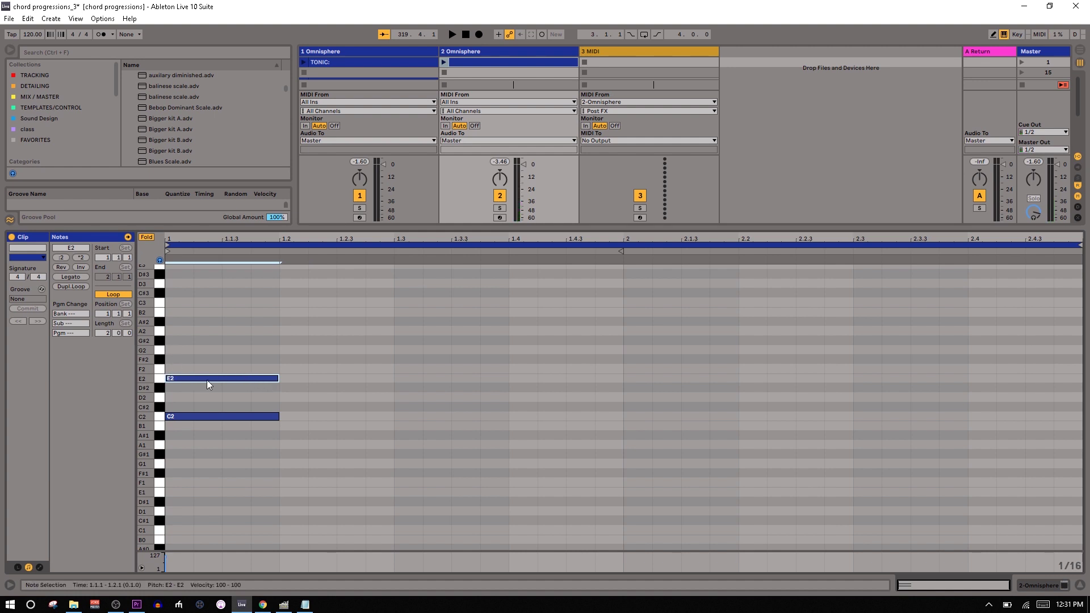
Step: Copy the E2 note and raise the copy three semitones to G2, building a C major triad
{"action": "key", "text": "ctrl+c"}
{"action": "key", "text": "ctrl+v"}
{"action": "key", "text": "Up"}
{"action": "key", "text": "Up"}
{"action": "key", "text": "Up"}
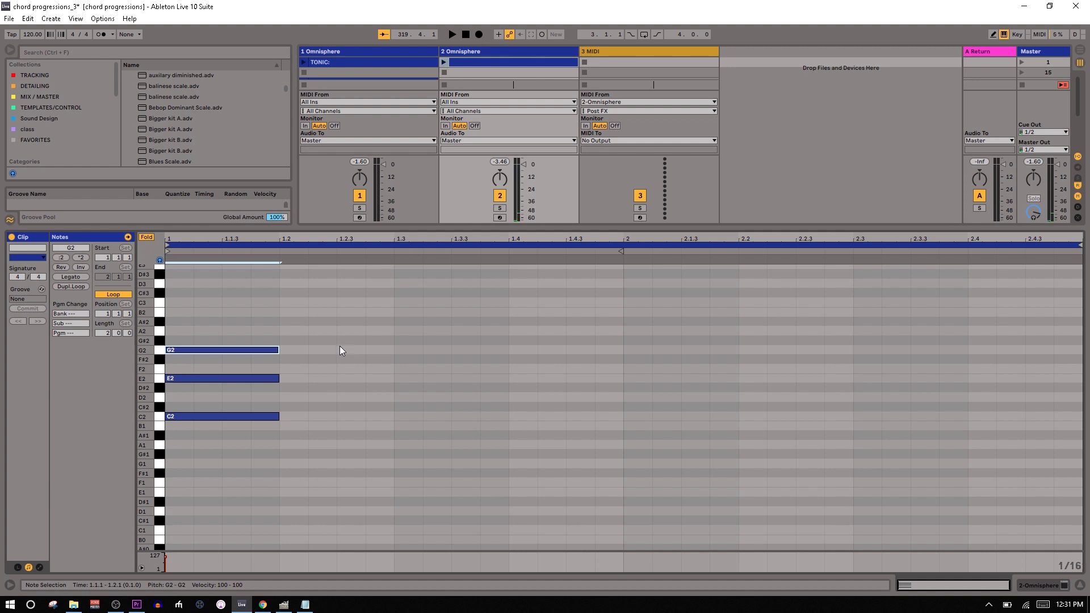
{"action": "left_click_drag", "start_coordinate": [334, 344], "coordinate": [227, 434]}
{"action": "left_click", "coordinate": [316, 431]}
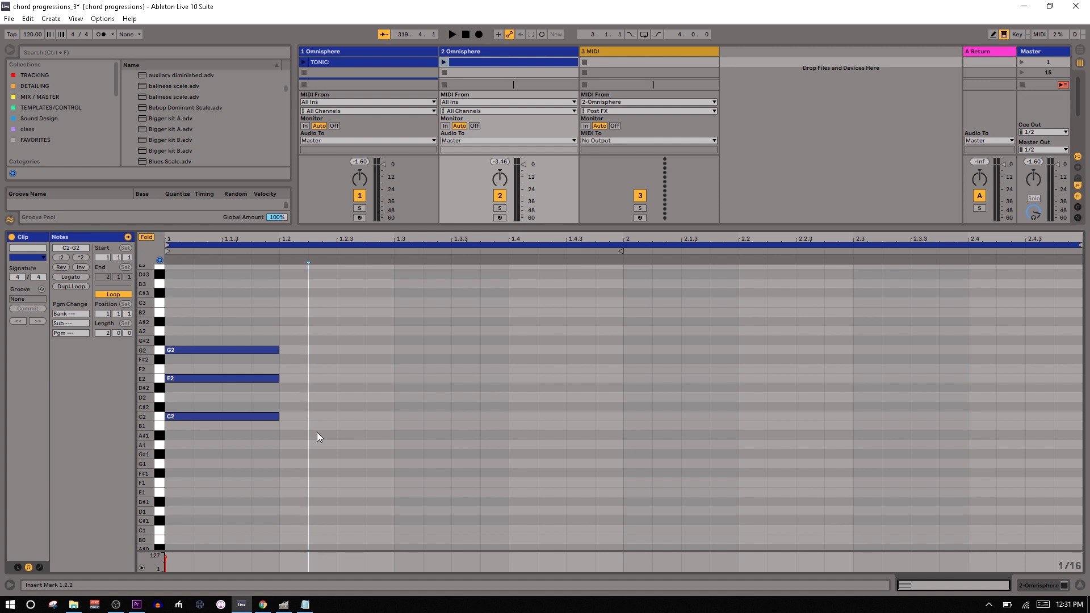
Step: Duplicate the C2–E2–G2 triad, start the copy at beat 1.2 and transpose it to D2, F#2 and A2
{"action": "left_click_drag", "start_coordinate": [317, 432], "coordinate": [244, 349]}
{"action": "key", "text": "ctrl+d"}
{"action": "key", "text": "Down"}
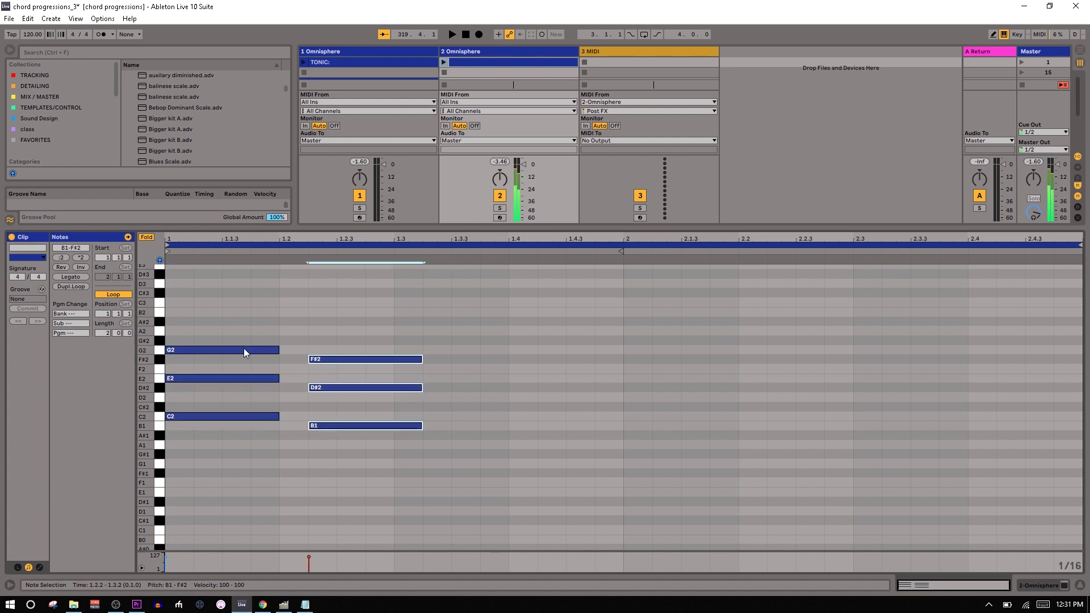
{"action": "key", "text": "Down"}
{"action": "key", "text": "Up"}
{"action": "key", "text": "Up"}
{"action": "key", "text": "Left"}
{"action": "key", "text": "Up"}
{"action": "key", "text": "Up"}
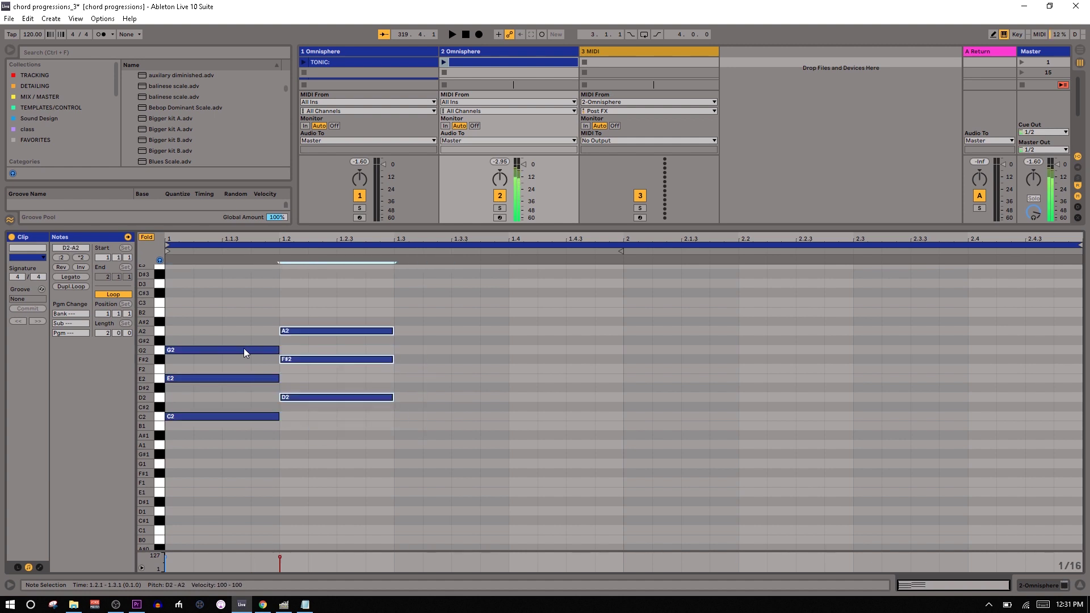
Step: Duplicate the D2 triad to beat 1.3 and transpose the copy up two semitones to E2, G#2 and B2
{"action": "key", "text": "ctrl+d"}
{"action": "key", "text": "Up"}
{"action": "key", "text": "Up"}
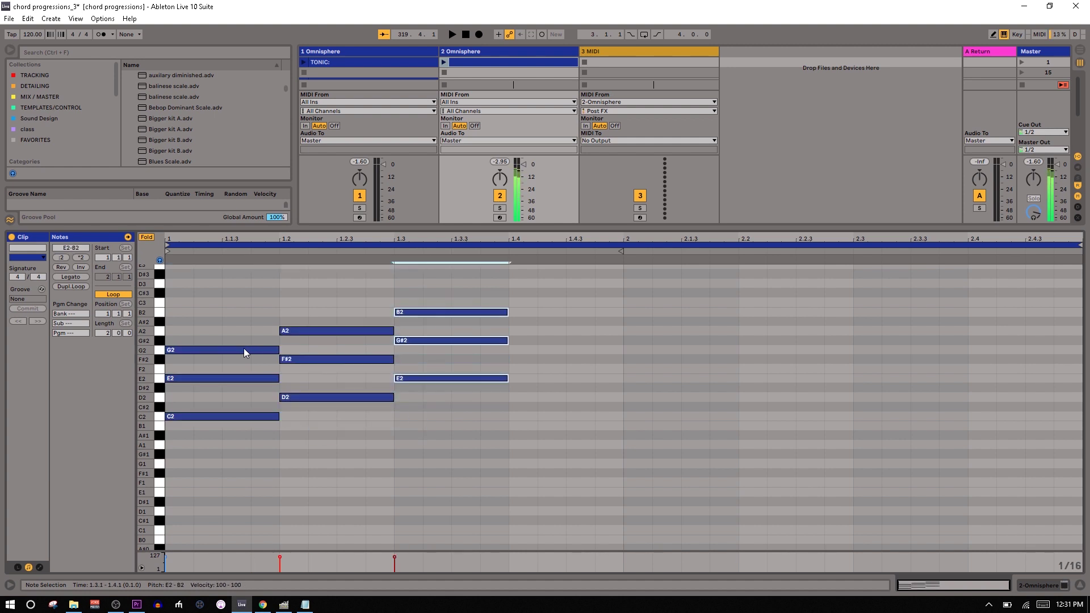
Step: Add duplicated triads transposed to F2–A2–C3 at beat 1.4 and G2–B2–D3 at bar 2
{"action": "key", "text": "ctrl+d"}
{"action": "key", "text": "Up"}
{"action": "key", "text": "ctrl+d"}
{"action": "key", "text": "Up"}
{"action": "key", "text": "Up"}
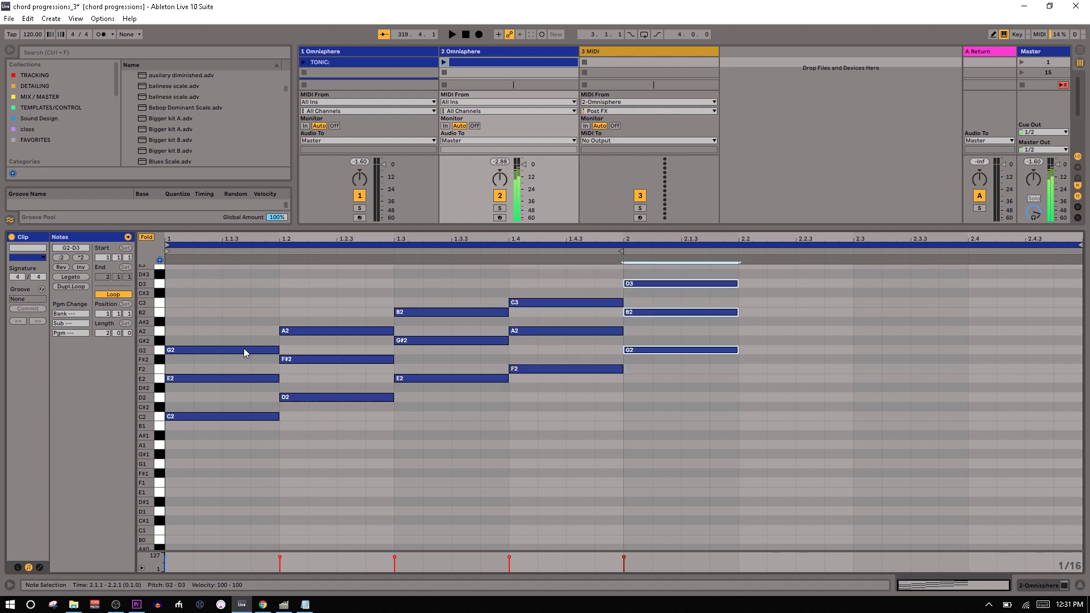
Step: Add duplicated triads transposed to A2–C#3–E3 at beat 2.2 and B2–D#3–F#3 at beat 2.3
{"action": "key", "text": "ctrl+d"}
{"action": "key", "text": "Up"}
{"action": "key", "text": "Up"}
{"action": "key", "text": "ctrl+d"}
{"action": "key", "text": "Up"}
{"action": "key", "text": "Up"}
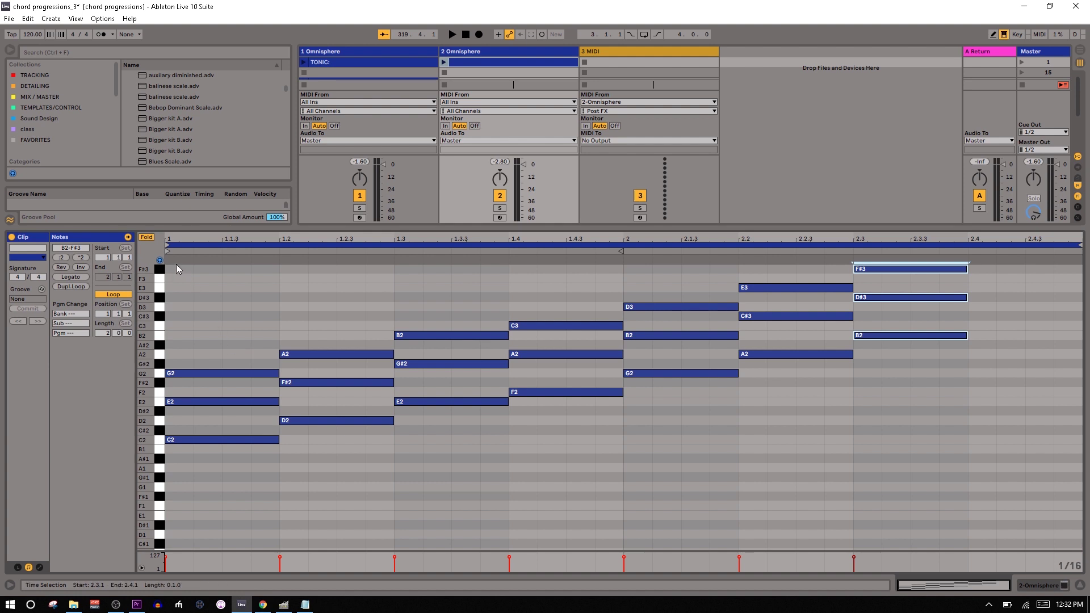
Step: Turn off Fold so the note editor displays every key row, including unused notes
{"action": "left_click", "coordinate": [146, 237]}
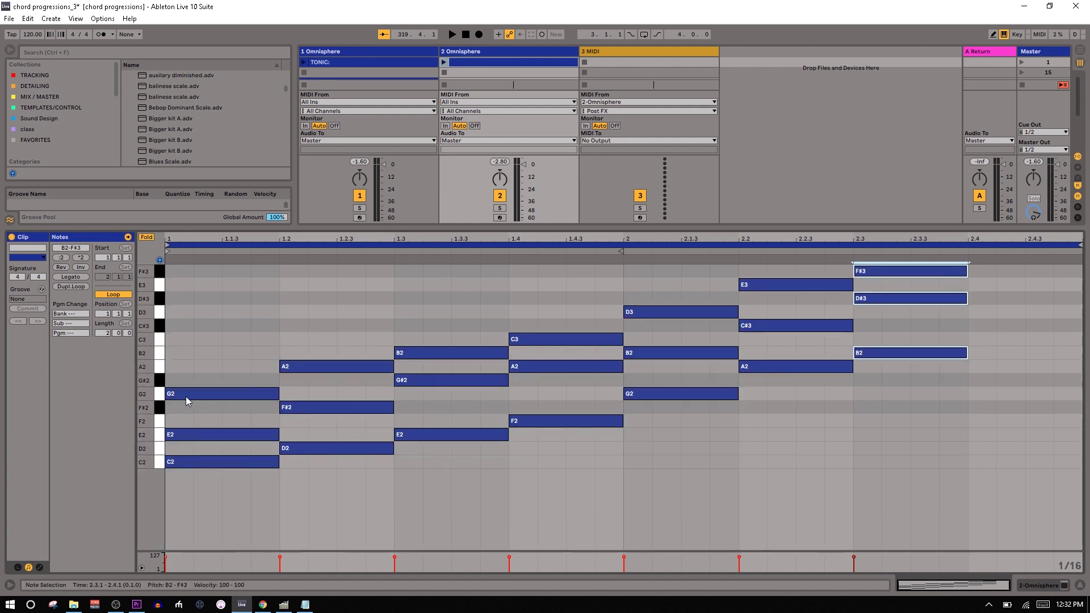
{"action": "left_click", "coordinate": [147, 237]}
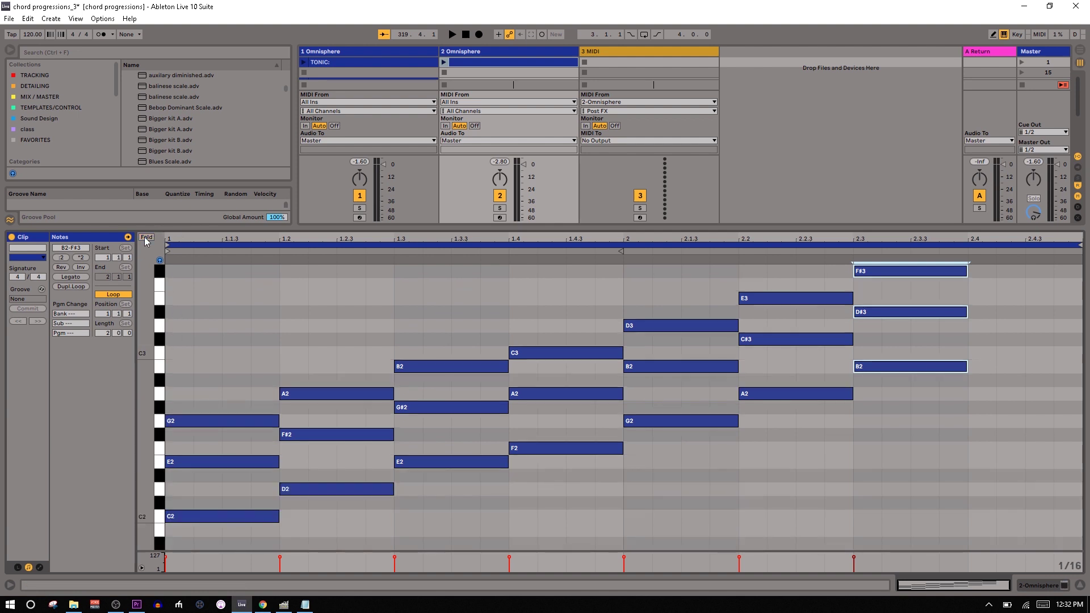
{"action": "scroll", "coordinate": [249, 462], "scroll_direction": "down", "scroll_amount": 3}
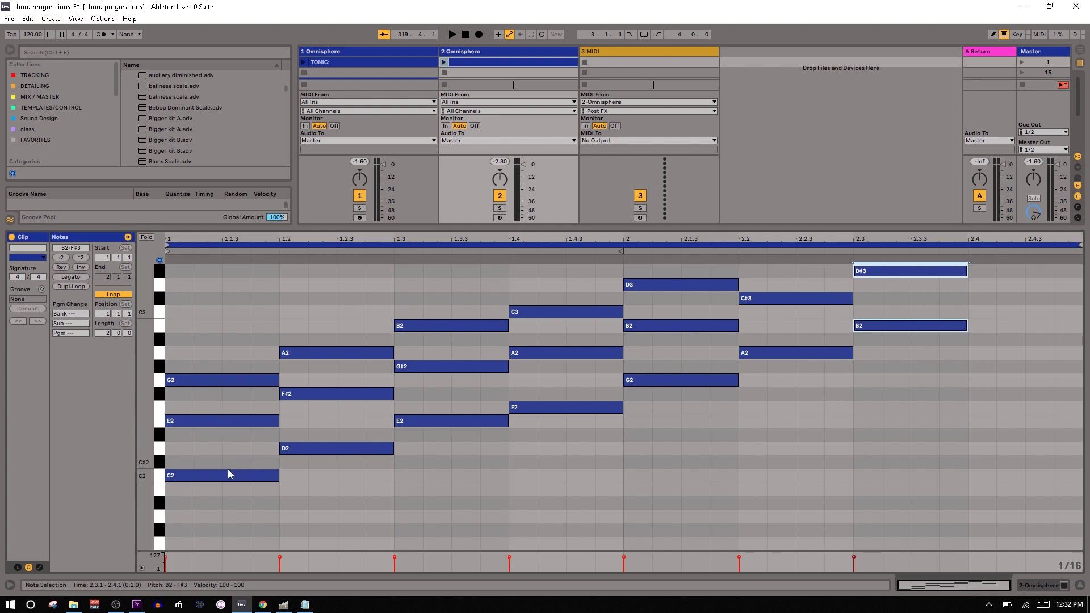
Step: Audition the black-key notes F#2, G#2, C#3, D#3 and F#3 across the chords
{"action": "left_click", "coordinate": [302, 393]}
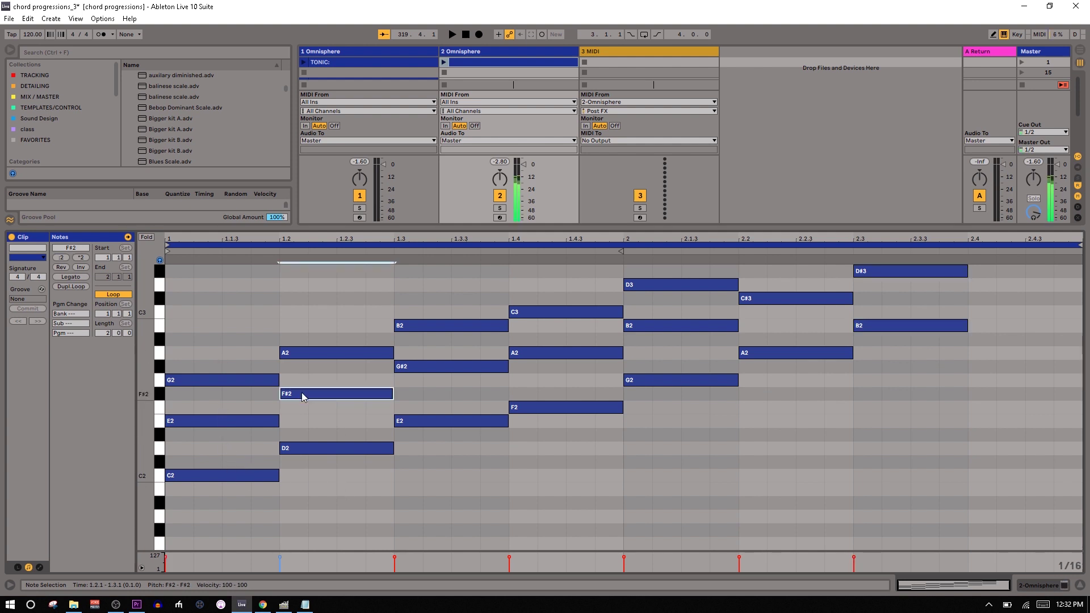
{"action": "left_click", "coordinate": [428, 366]}
{"action": "left_click", "coordinate": [783, 300]}
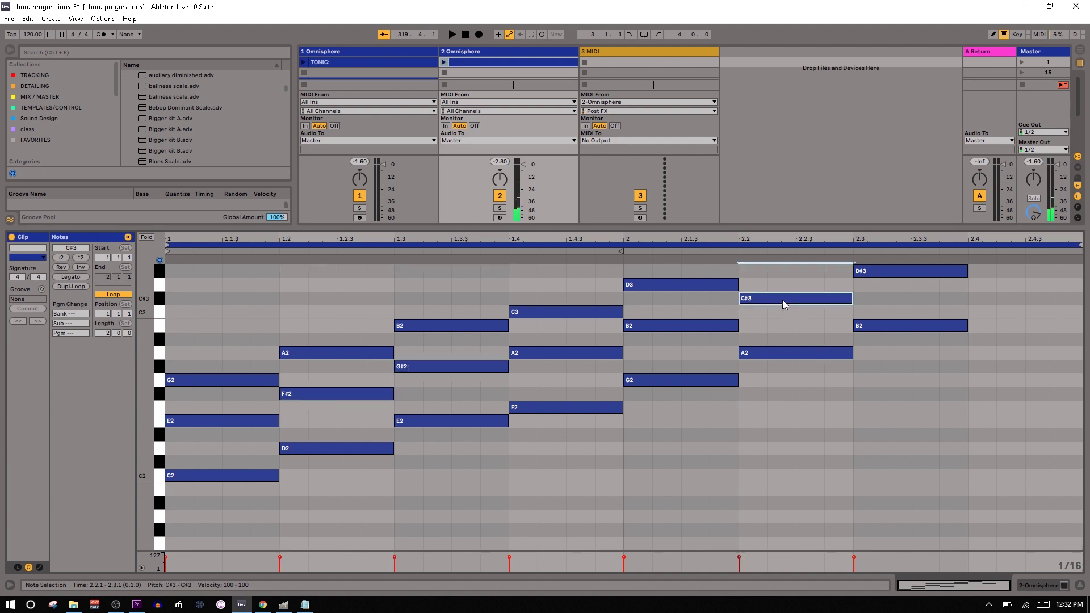
{"action": "scroll", "coordinate": [783, 301], "scroll_direction": "up", "scroll_amount": 1}
{"action": "scroll", "coordinate": [782, 300], "scroll_direction": "up", "scroll_amount": 1}
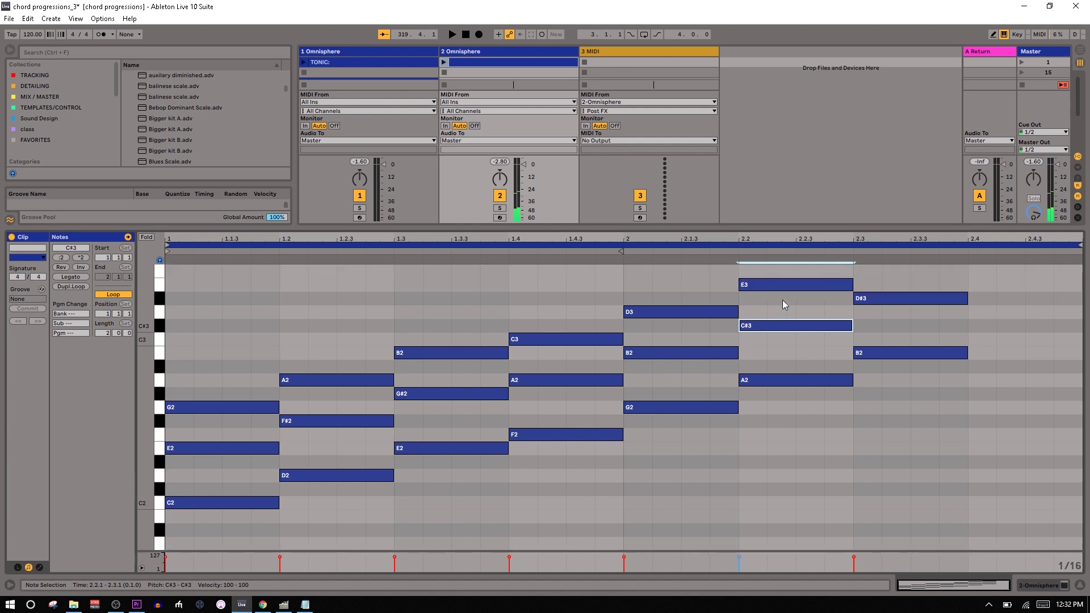
{"action": "left_click", "coordinate": [893, 301]}
{"action": "scroll", "coordinate": [894, 301], "scroll_direction": "up", "scroll_amount": 3}
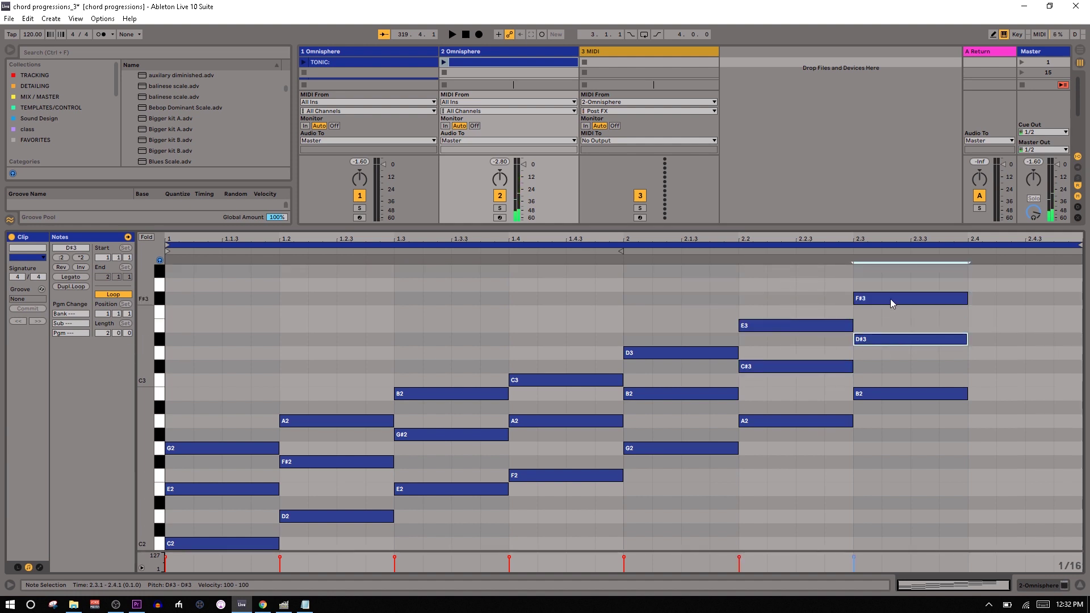
{"action": "left_click", "coordinate": [890, 298]}
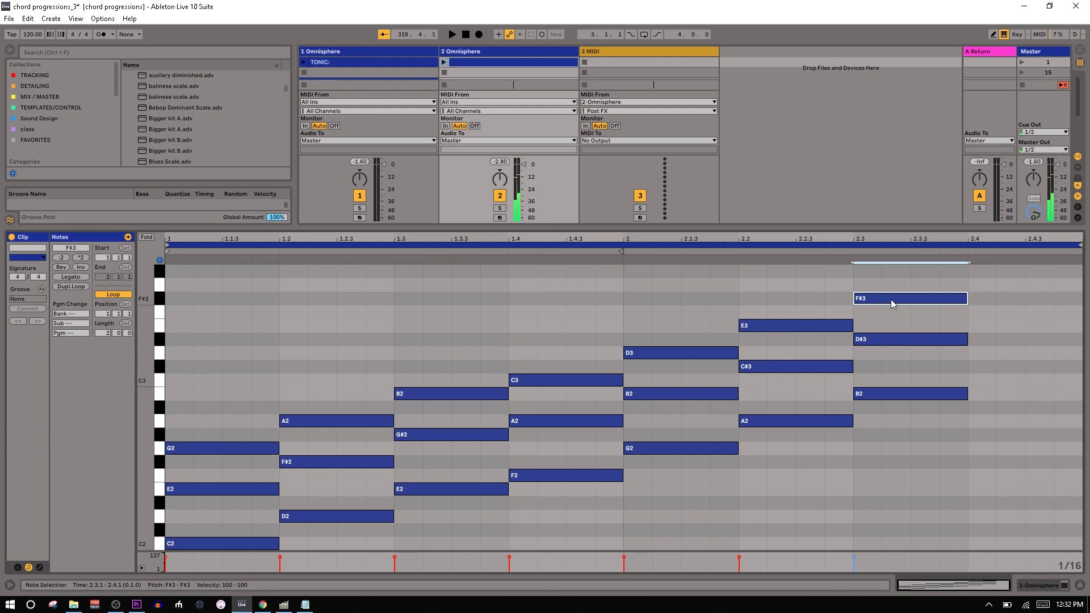
{"action": "scroll", "coordinate": [890, 298], "scroll_direction": "down", "scroll_amount": 2}
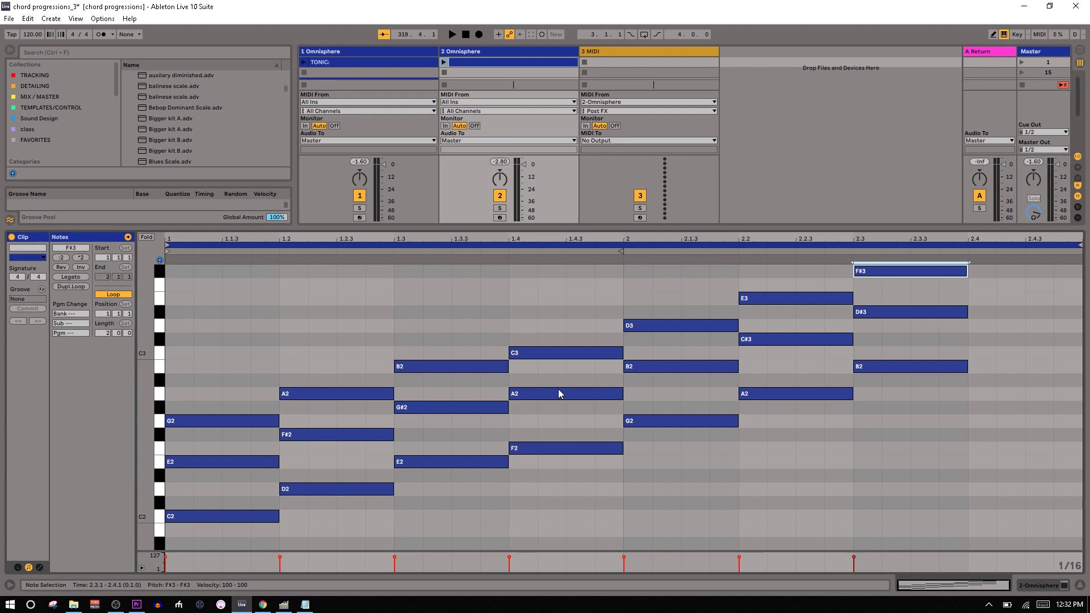
Step: Lower the F#2 in the second chord to F2 and the G#2 in the third chord to G2
{"action": "left_click", "coordinate": [364, 435]}
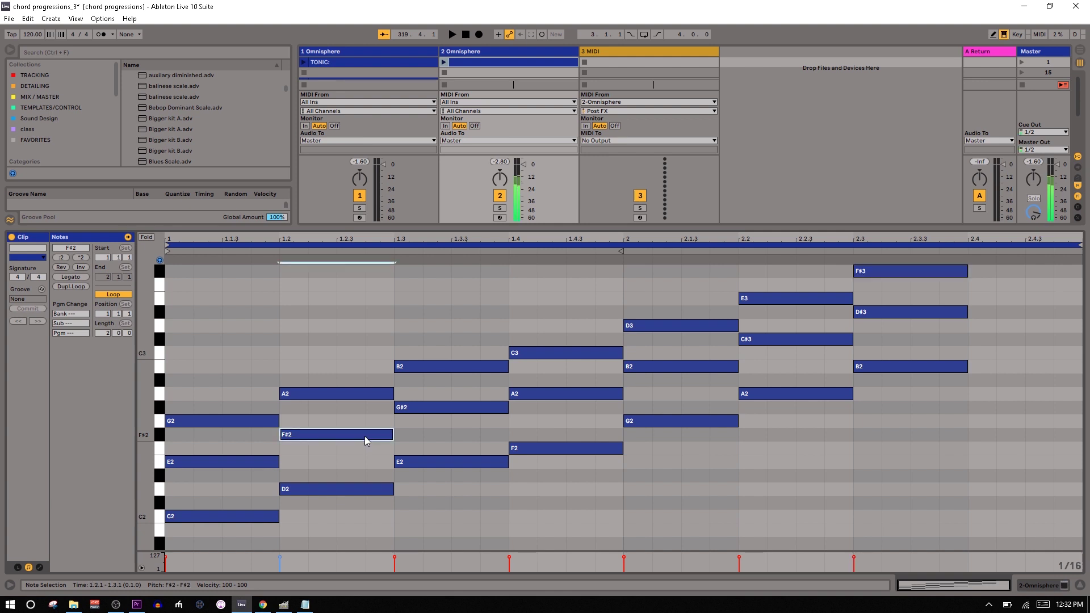
{"action": "key", "text": "Down"}
{"action": "left_click", "coordinate": [433, 411]}
{"action": "key", "text": "Down"}
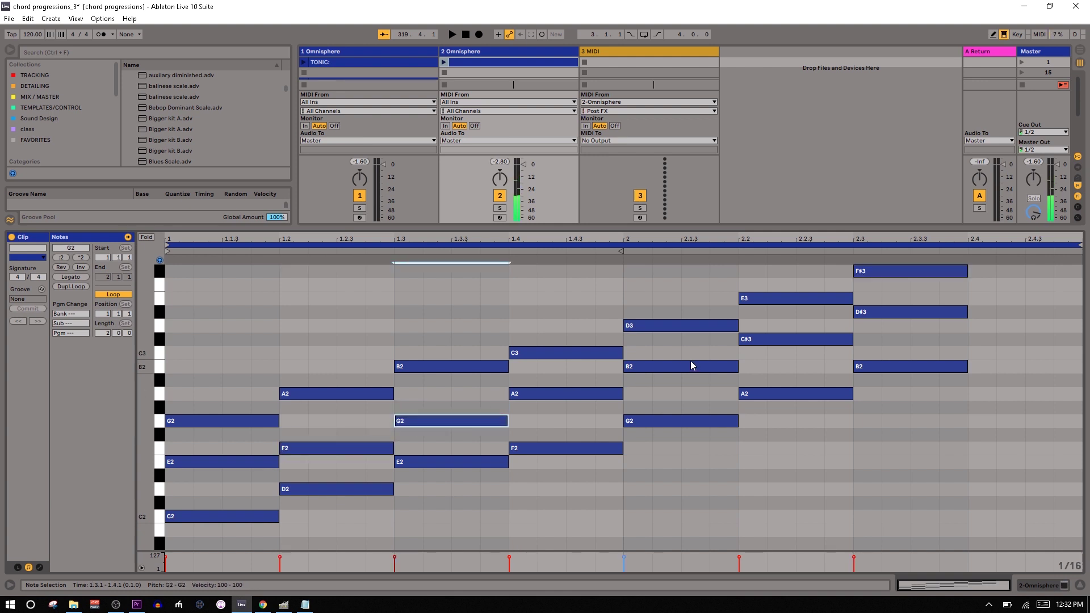
Step: Lower the sixth chord's C#3 to C3, and the seventh chord's D#3 to D3 and F#3 to F3
{"action": "left_click", "coordinate": [810, 335]}
{"action": "key", "text": "Down"}
{"action": "left_click", "coordinate": [888, 315]}
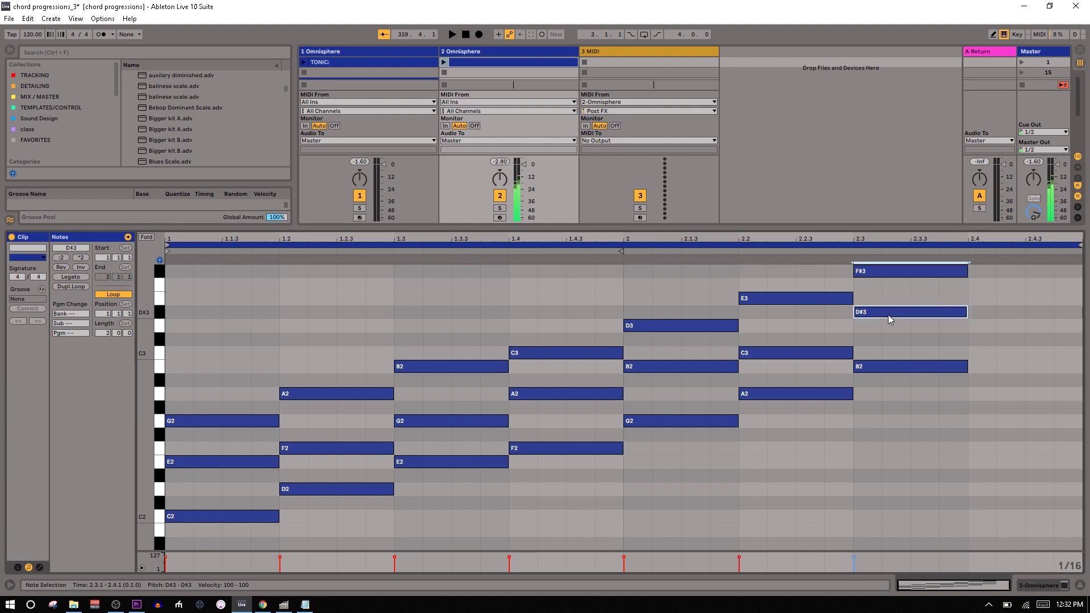
{"action": "key", "text": "Down"}
{"action": "left_click", "coordinate": [874, 275]}
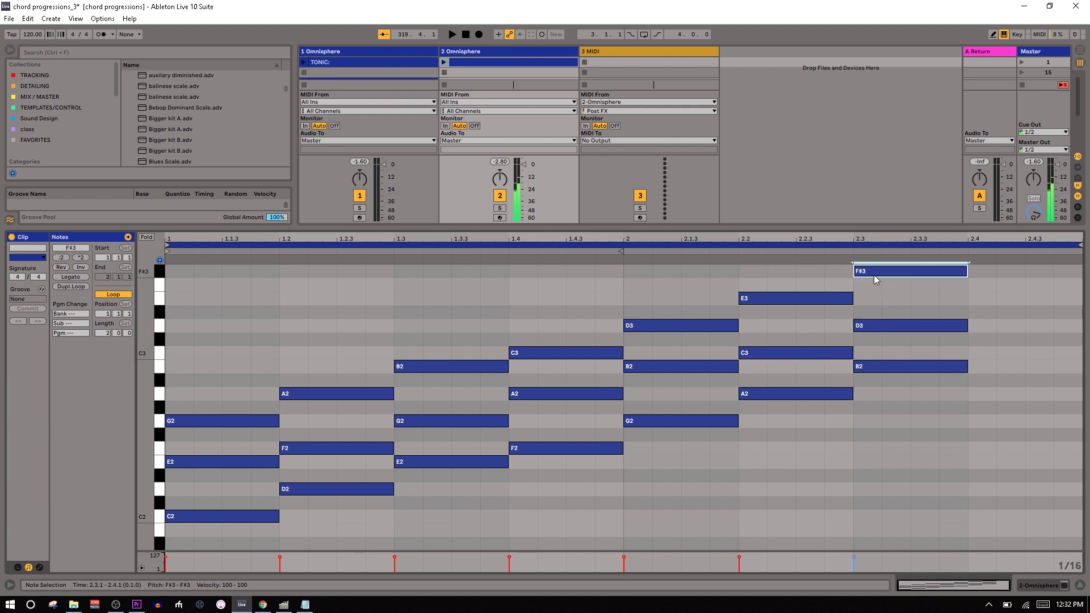
{"action": "key", "text": "Down"}
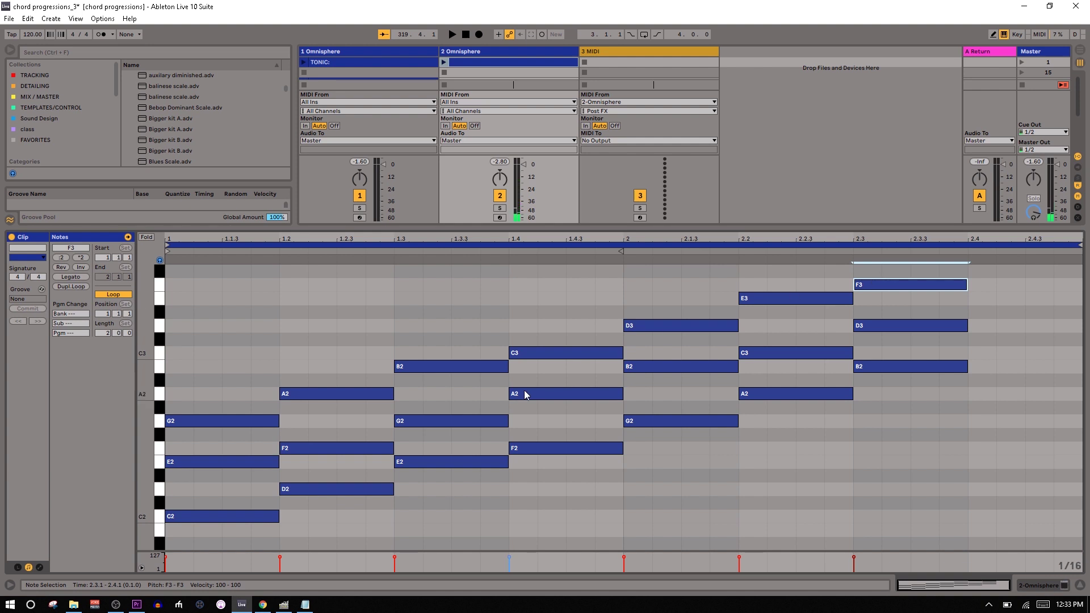
Step: Undo the semitone corrections to the black-key notes in the chords
{"action": "left_click", "coordinate": [322, 356]}
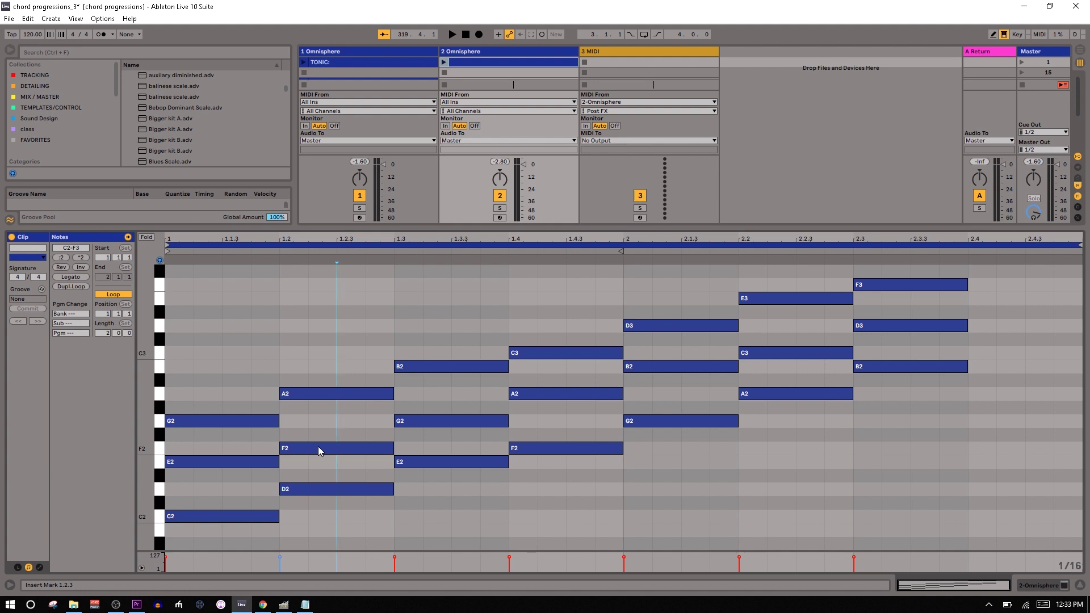
{"action": "left_click", "coordinate": [350, 519]}
{"action": "key", "text": "ctrl+z"}
{"action": "key", "text": "ctrl+z"}
{"action": "key", "text": "ctrl+z"}
{"action": "key", "text": "ctrl+z"}
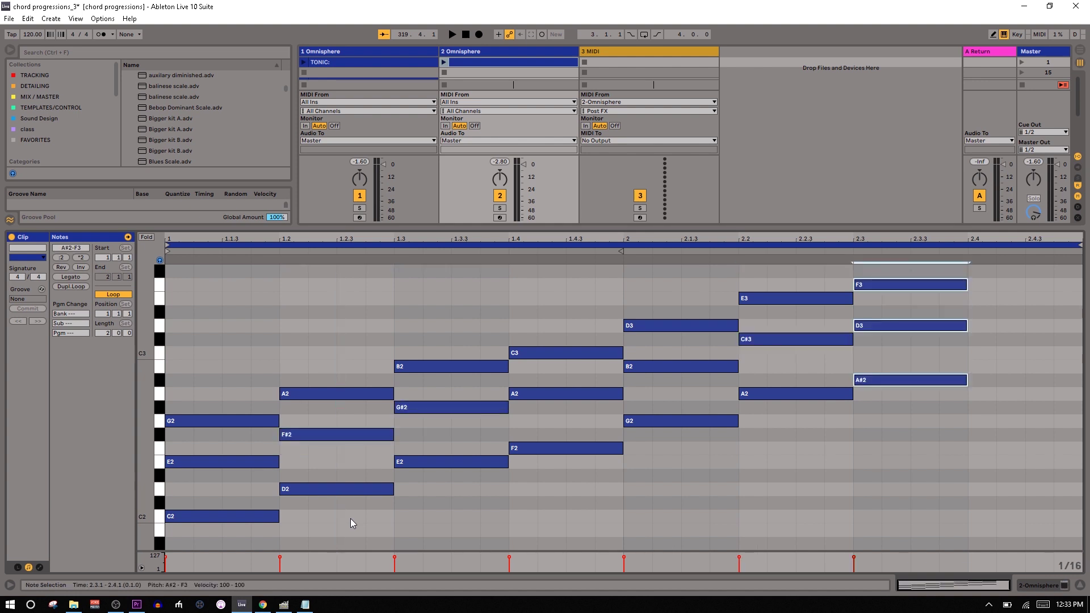
Step: Undo the seventh chord's downward shift, and lower F#2 to F2, G#2 to G2, C#3 to C3 and the seventh chord's D#3 to D3
{"action": "key", "text": "ctrl+z"}
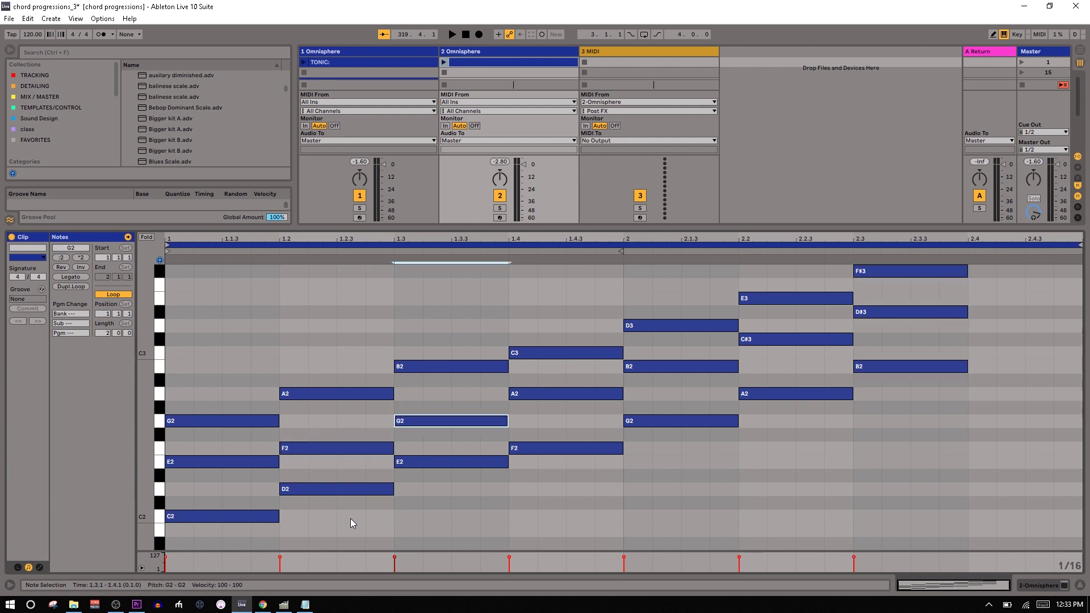
{"action": "key", "text": "ctrl+z"}
{"action": "key", "text": "ctrl+z"}
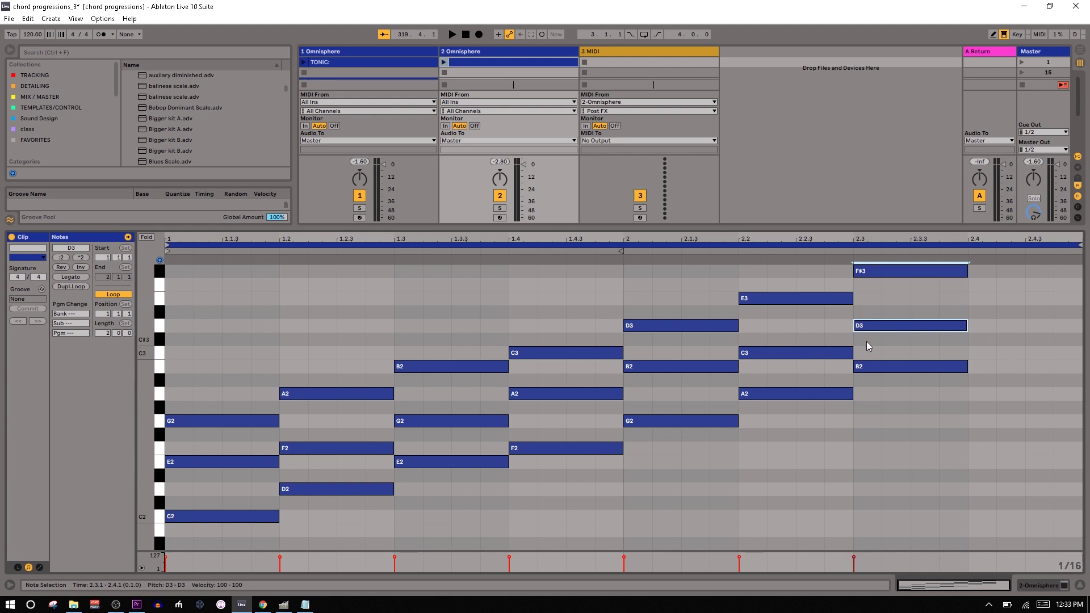
Step: Lower the seventh chord's F#3 to F3, and fold the note editor so that only the used pitches are displayed
{"action": "left_click", "coordinate": [883, 388]}
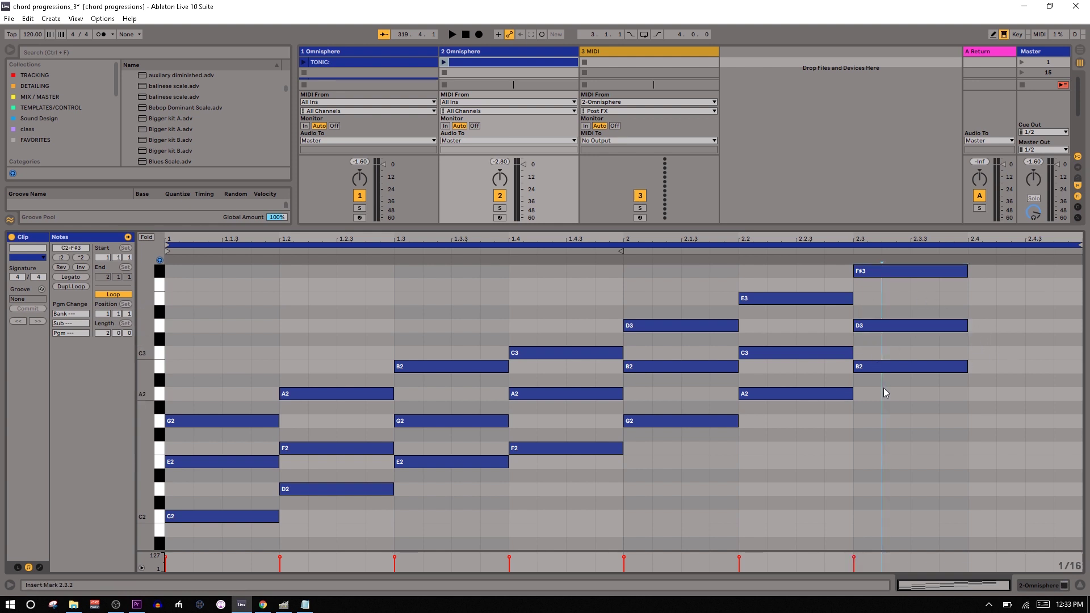
{"action": "left_click", "coordinate": [994, 292]}
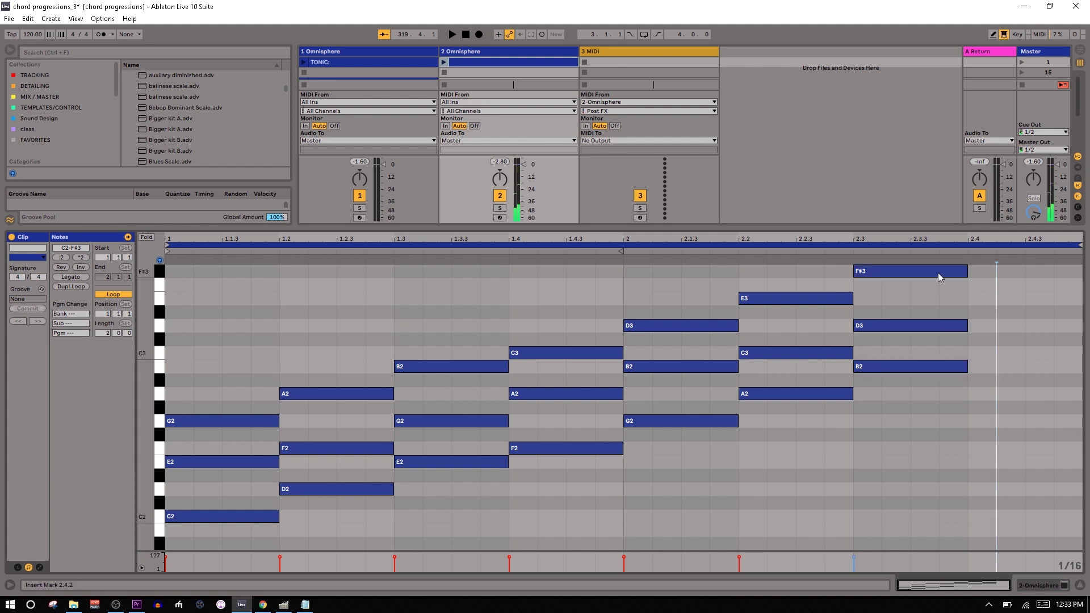
{"action": "left_click", "coordinate": [937, 274]}
{"action": "key", "text": "Down"}
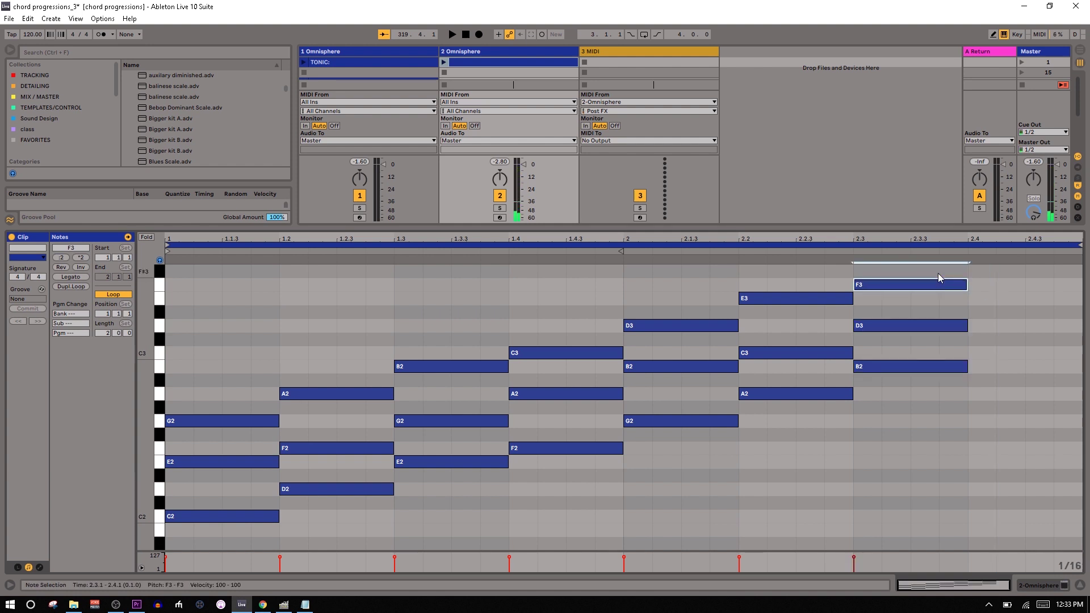
{"action": "left_click_drag", "start_coordinate": [1009, 281], "coordinate": [921, 410]}
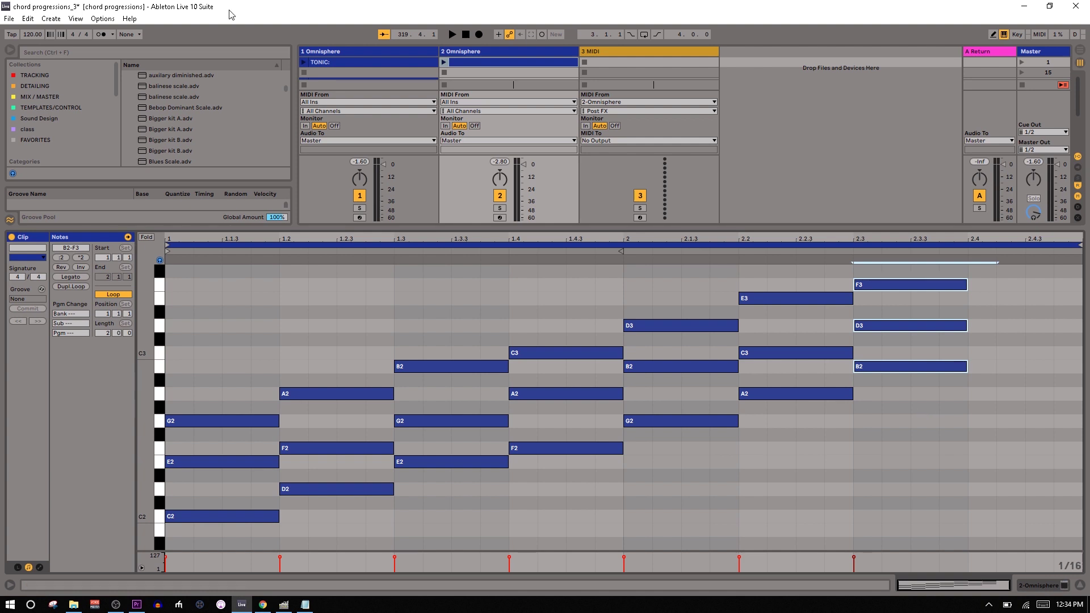
{"action": "left_click", "coordinate": [147, 237]}
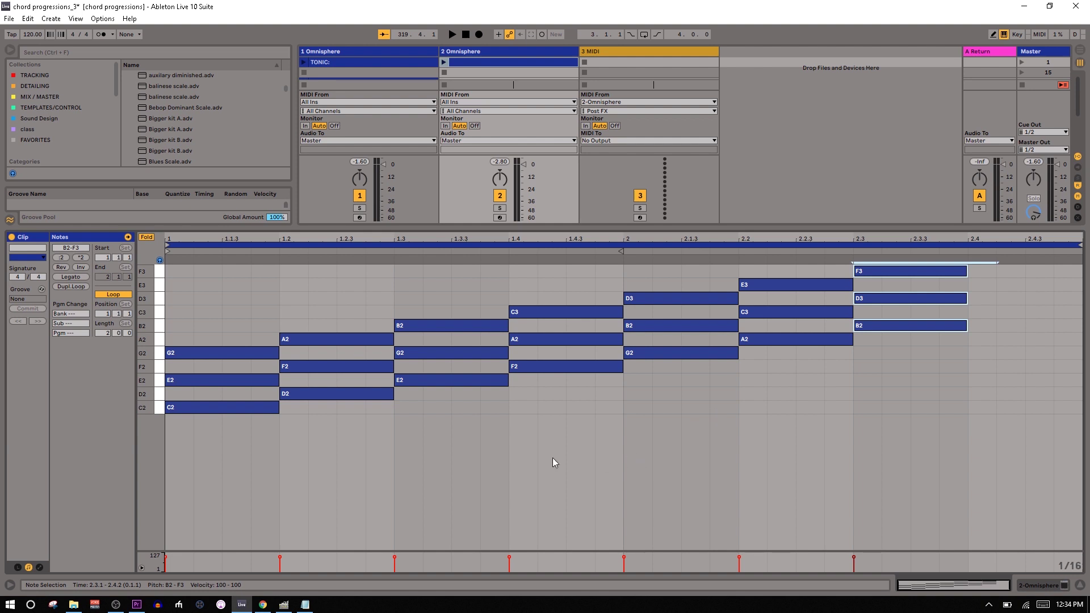
Step: Compare the chord types by highlighting the first, fourth and fifth chords, the sixth, second and third, and the seventh
{"action": "left_click", "coordinate": [222, 418]}
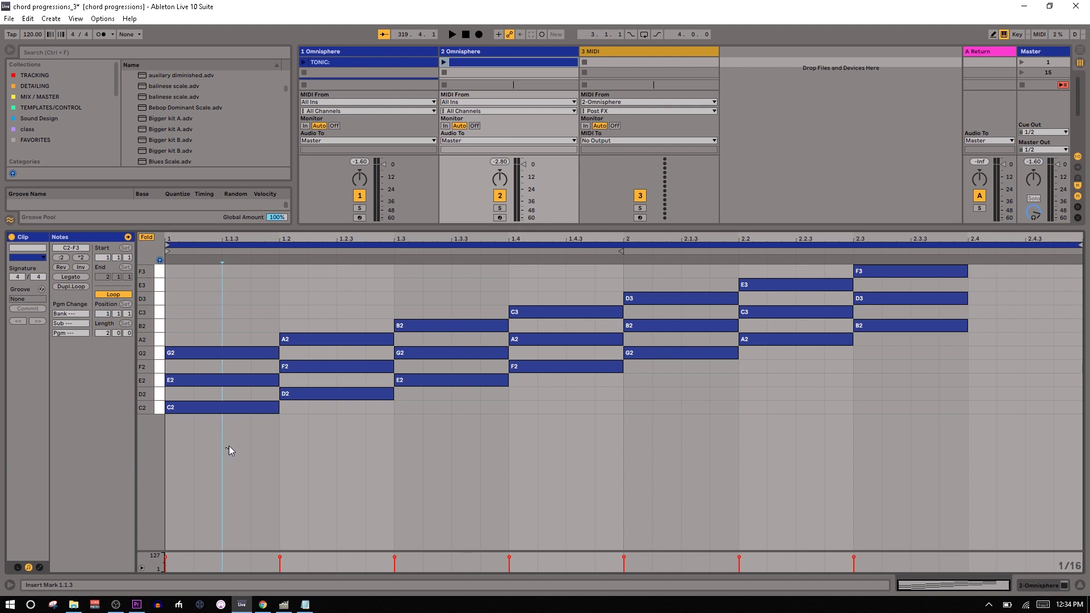
{"action": "left_click_drag", "start_coordinate": [230, 446], "coordinate": [225, 340]}
{"action": "left_click", "coordinate": [597, 406]}
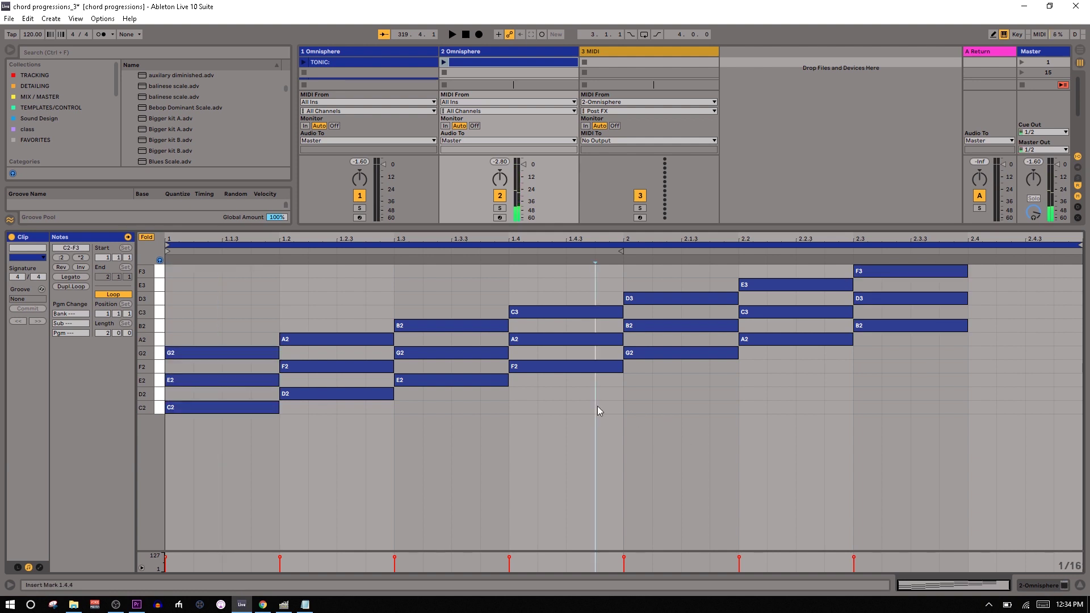
{"action": "left_click_drag", "start_coordinate": [597, 406], "coordinate": [658, 275]}
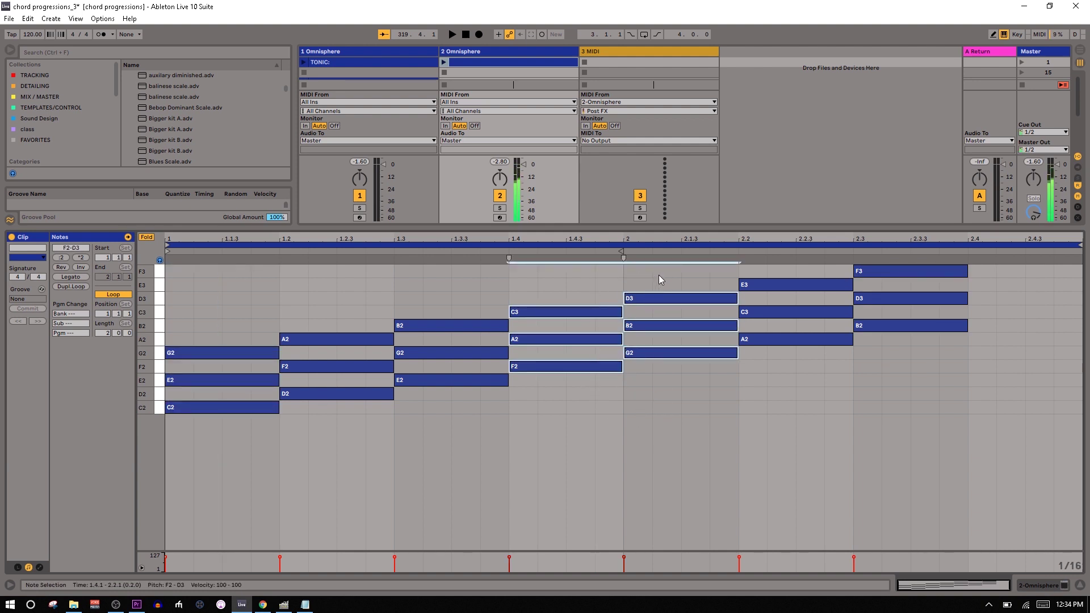
{"action": "left_click", "coordinate": [803, 397]}
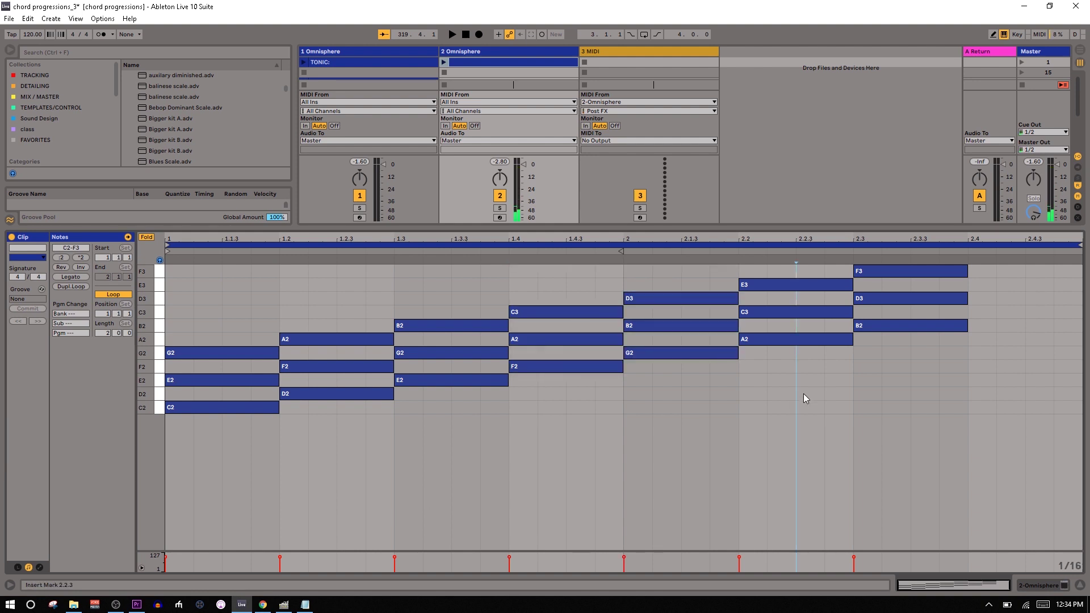
{"action": "left_click_drag", "start_coordinate": [802, 397], "coordinate": [805, 273]}
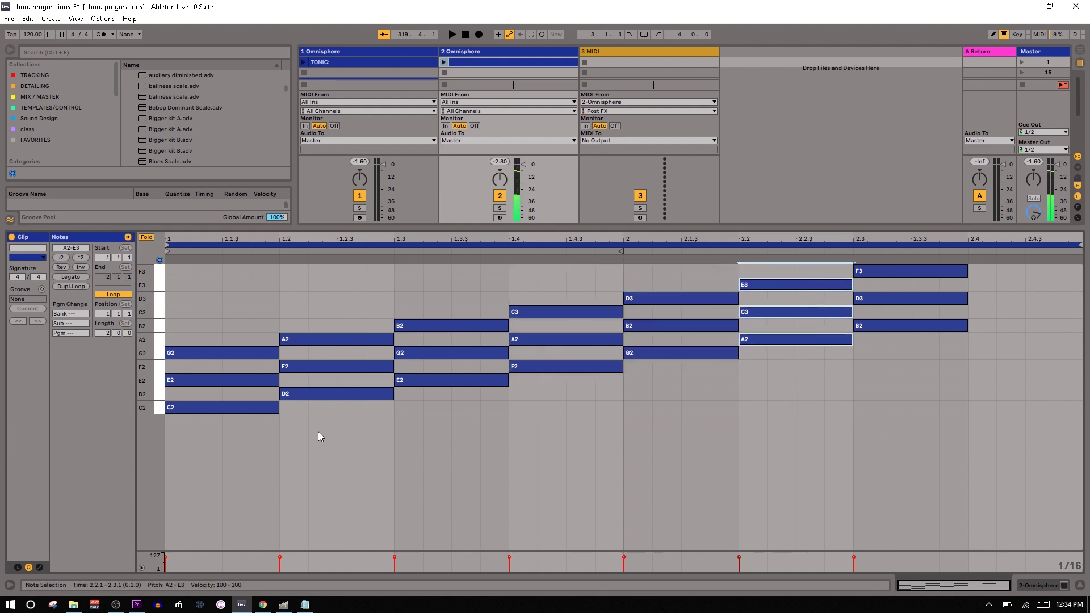
{"action": "left_click_drag", "start_coordinate": [319, 434], "coordinate": [417, 302]}
{"action": "left_click_drag", "start_coordinate": [958, 371], "coordinate": [1012, 257]}
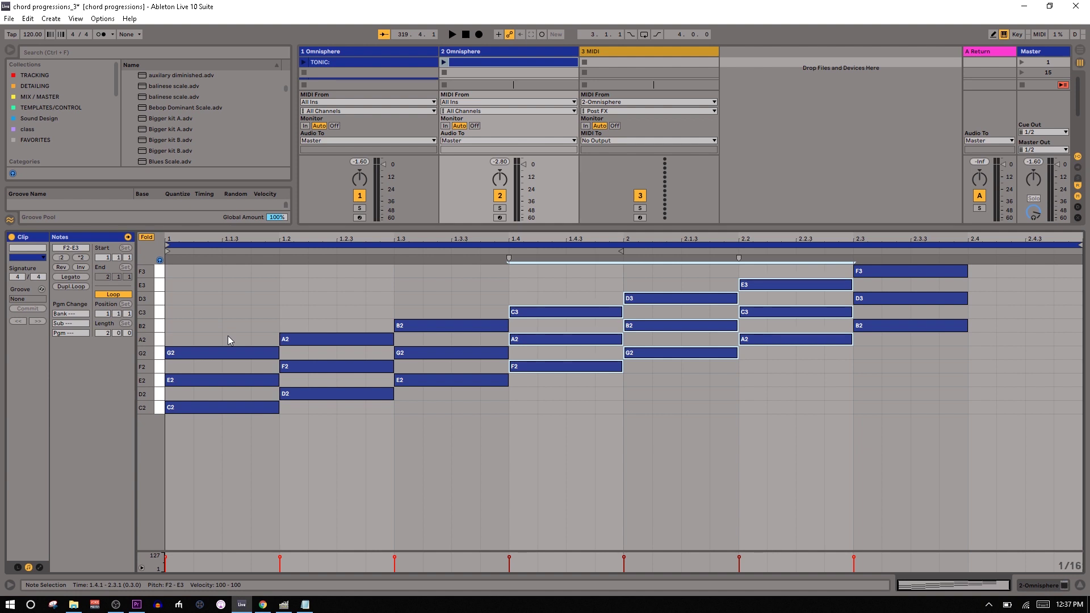
Step: Deactivate the two upper notes of all seven chords, keeping only the root notes C2 to B2 active
{"action": "left_click", "coordinate": [227, 336]}
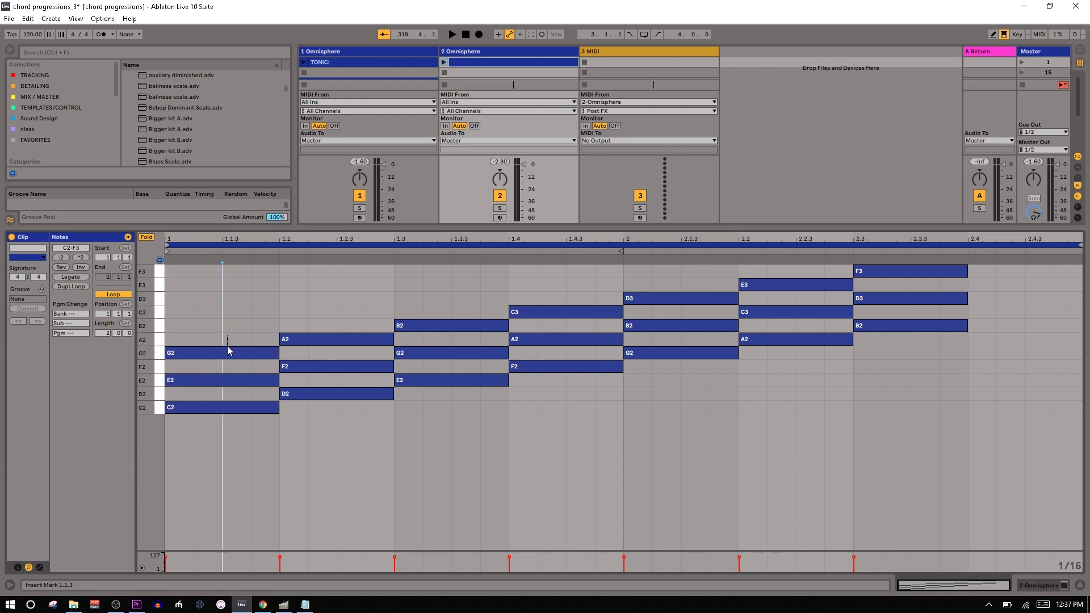
{"action": "left_click_drag", "start_coordinate": [228, 344], "coordinate": [219, 389]}
{"action": "key", "text": "0"}
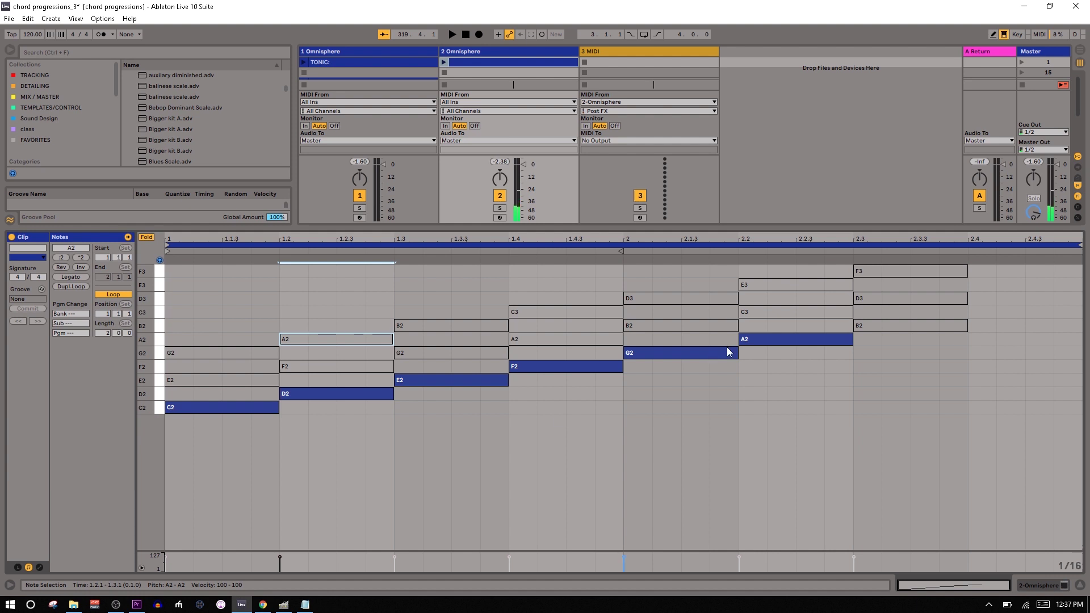
{"action": "left_click", "coordinate": [874, 328]}
{"action": "key", "text": "0"}
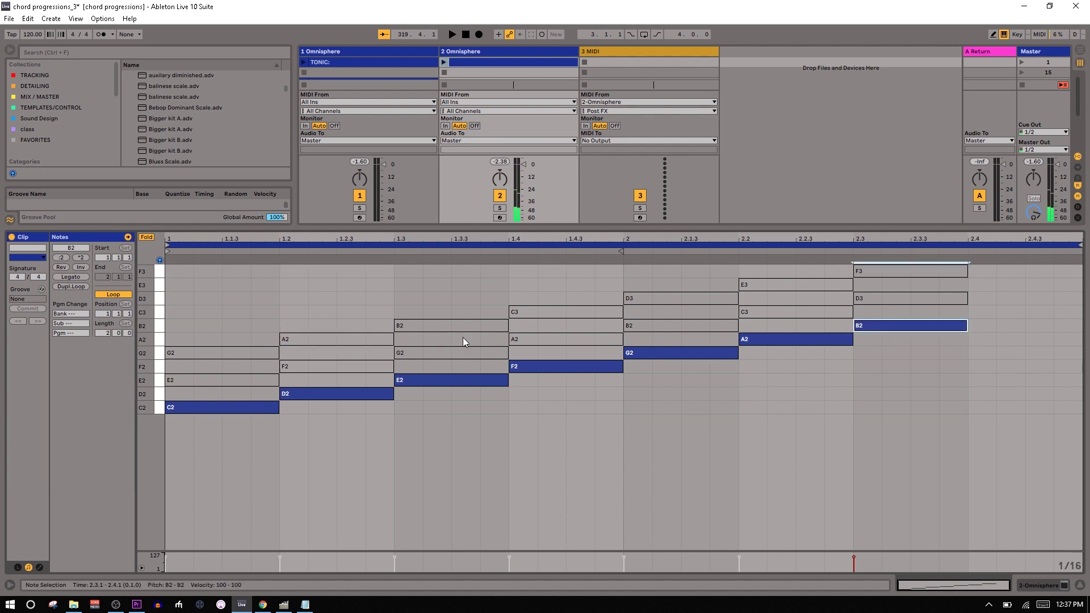
Step: Load the C Major scale preset onto the 2 Omnisphere track, in front of the Omnisphere instrument
{"action": "left_click", "coordinate": [466, 51]}
{"action": "double_click", "coordinate": [467, 51]}
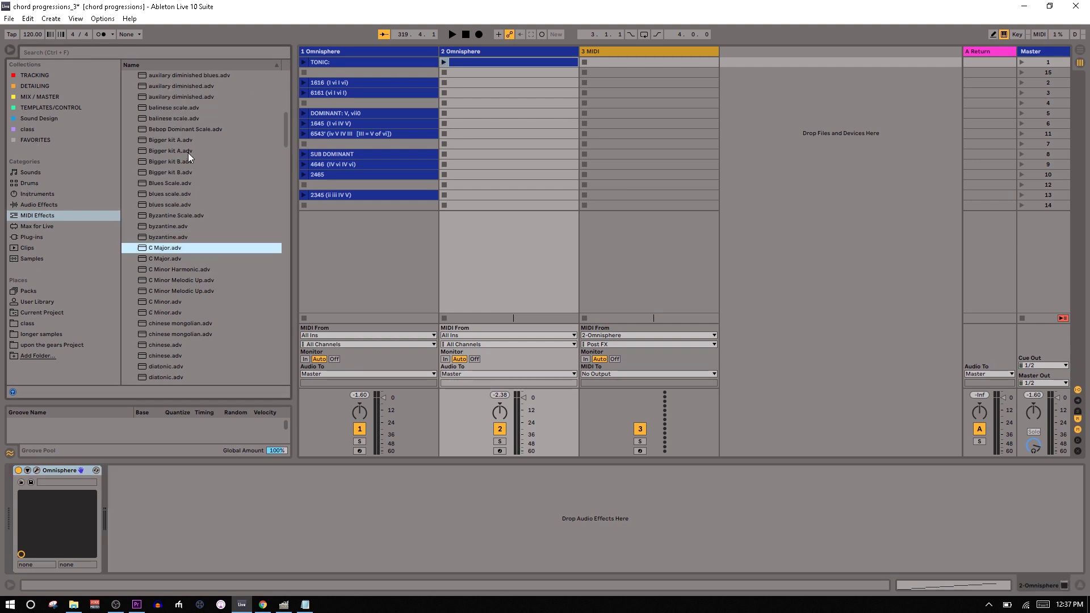
{"action": "scroll", "coordinate": [190, 158], "scroll_direction": "up", "scroll_amount": 8}
{"action": "scroll", "coordinate": [188, 154], "scroll_direction": "down", "scroll_amount": 5}
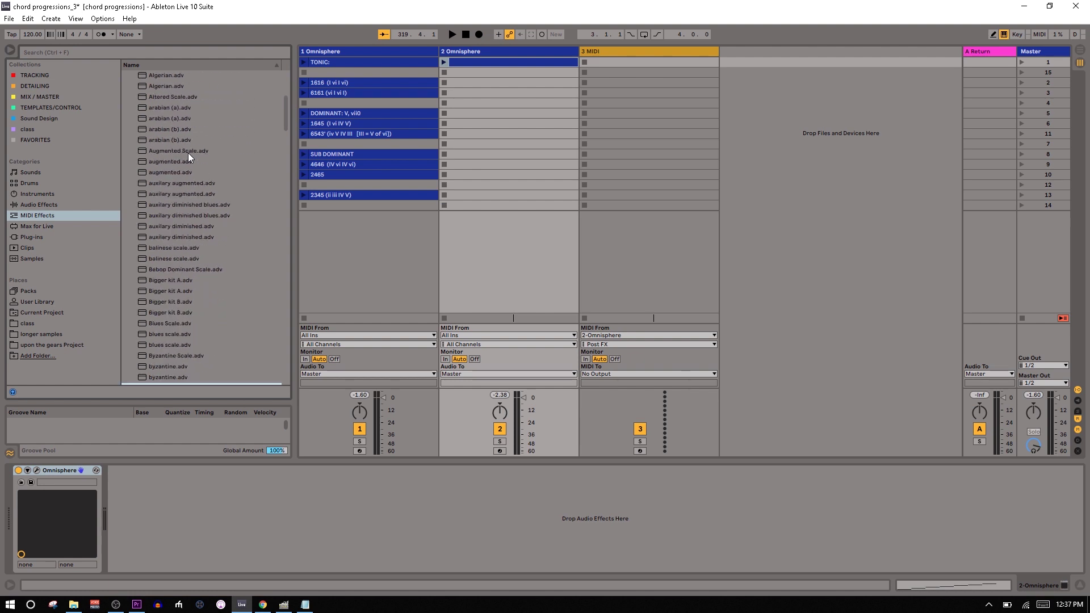
{"action": "left_click_drag", "start_coordinate": [161, 340], "coordinate": [253, 507]}
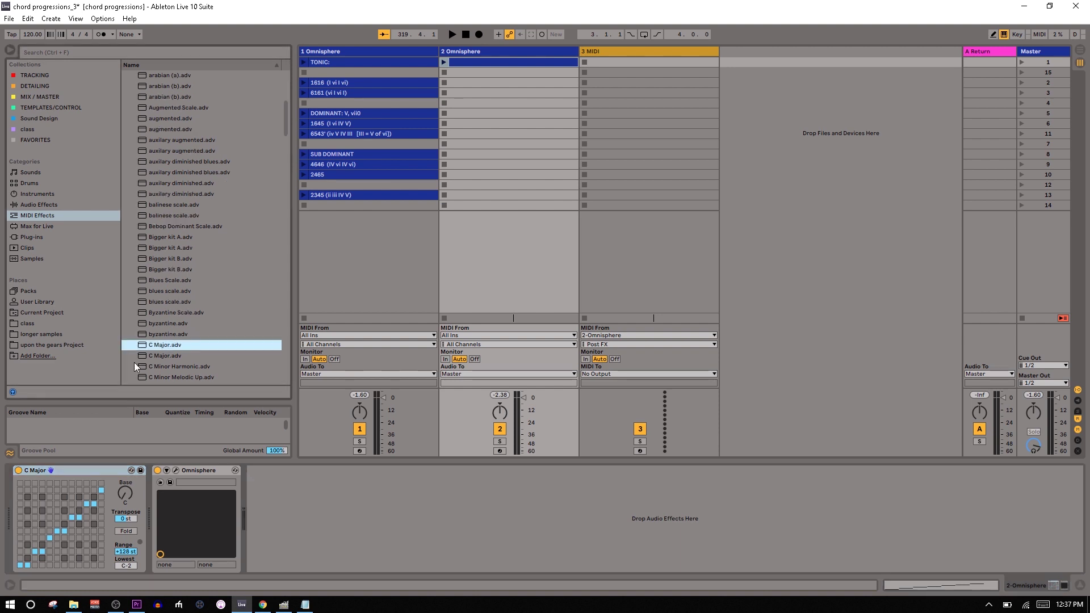
Step: Insert a Chord effect before the C Major scale, with Shift 1 at +4 st and Shift 2 at +7 st
{"action": "scroll", "coordinate": [136, 366], "scroll_direction": "up", "scroll_amount": 7}
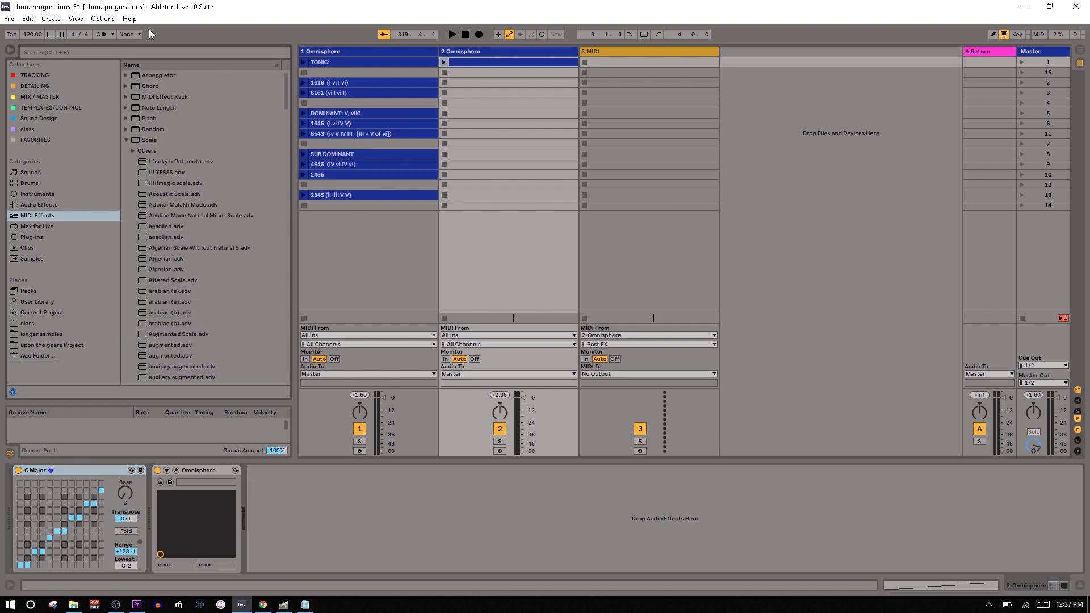
{"action": "left_click", "coordinate": [128, 86]}
{"action": "left_click_drag", "start_coordinate": [2, 366], "coordinate": [30, 490]}
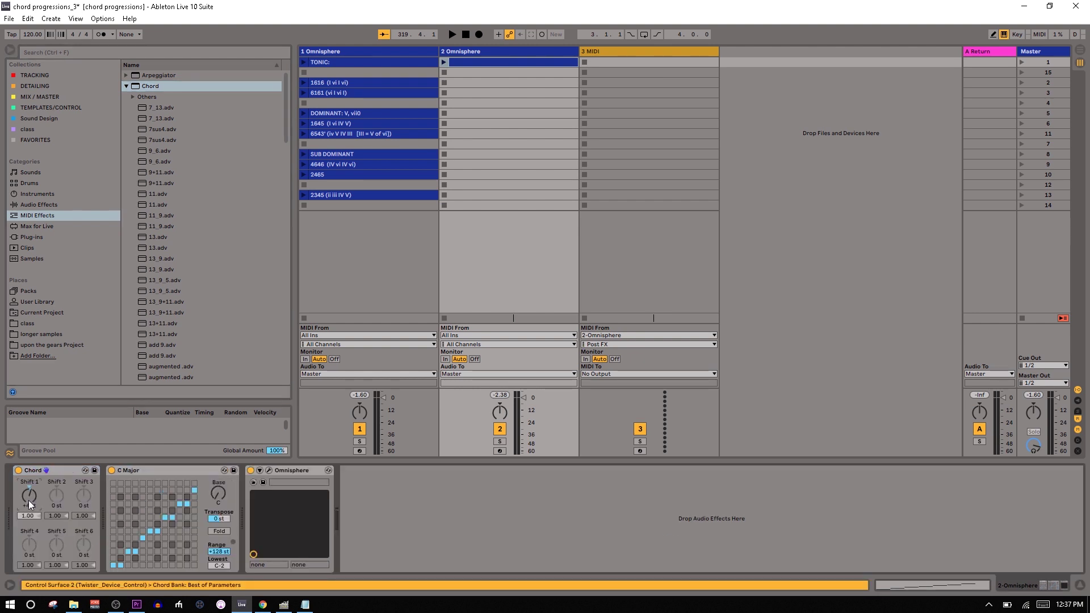
{"action": "left_click", "coordinate": [56, 507]}
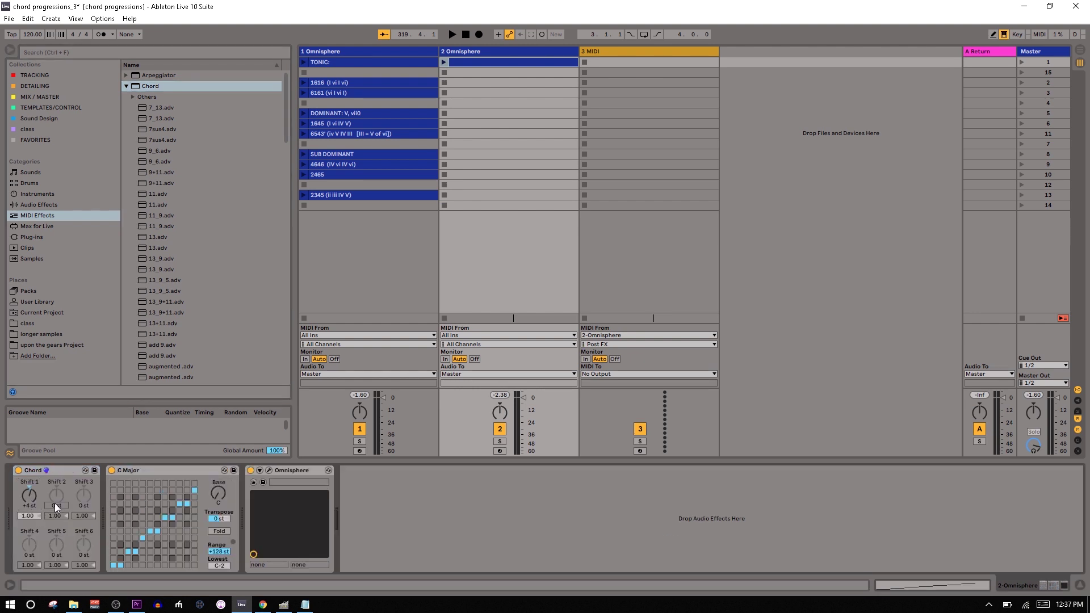
{"action": "left_click_drag", "start_coordinate": [55, 507], "coordinate": [56, 482]}
{"action": "left_click", "coordinate": [50, 470]}
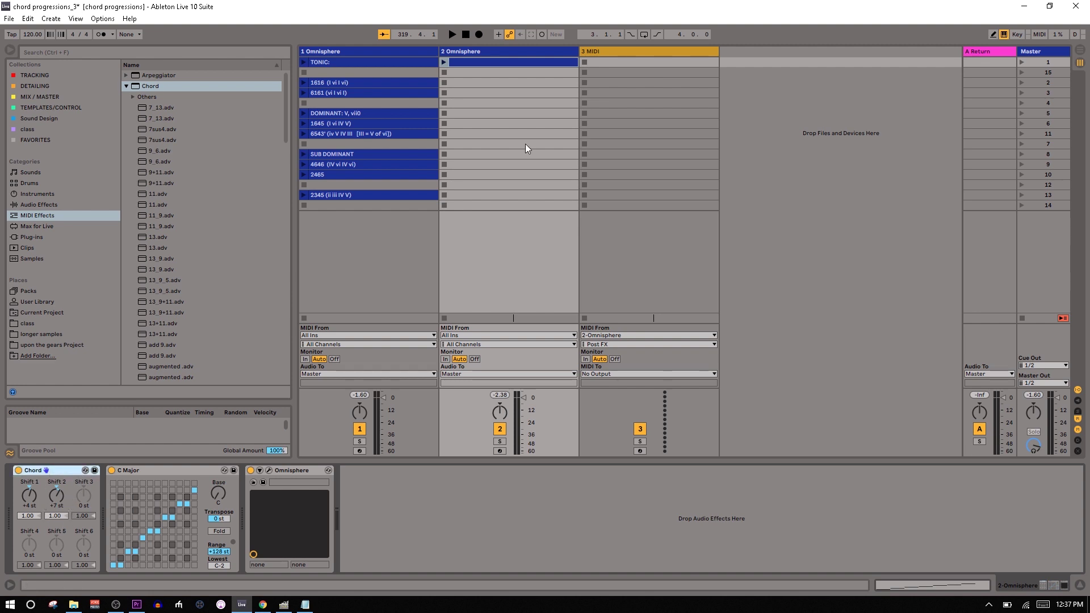
Step: Audition the clip's C2 root note through the effects, and inspect the Chord and C Major devices
{"action": "key", "text": "shift+Tab"}
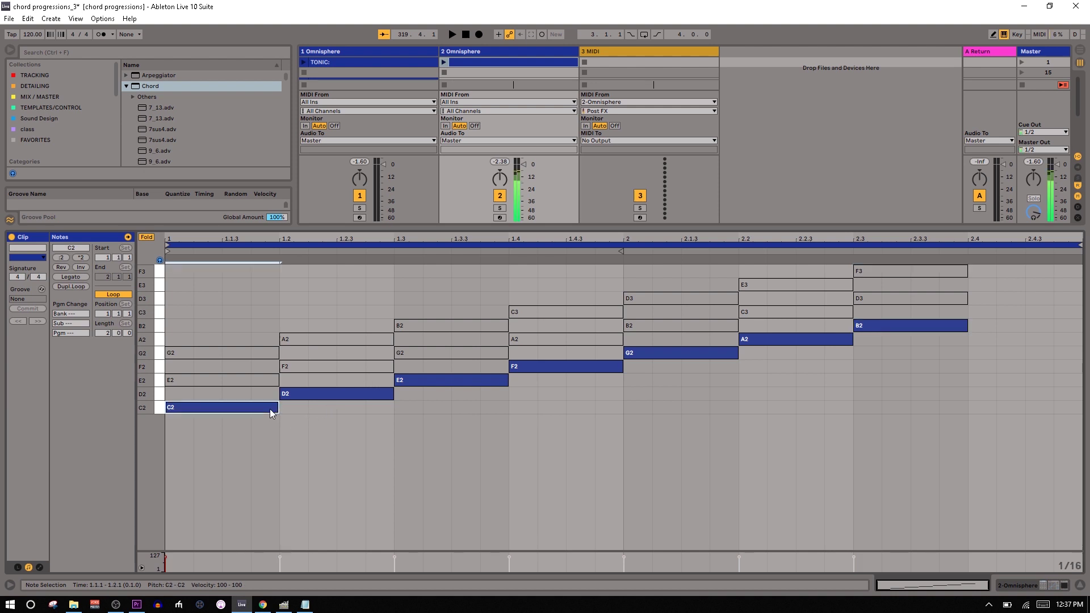
{"action": "key", "text": "shift+Tab"}
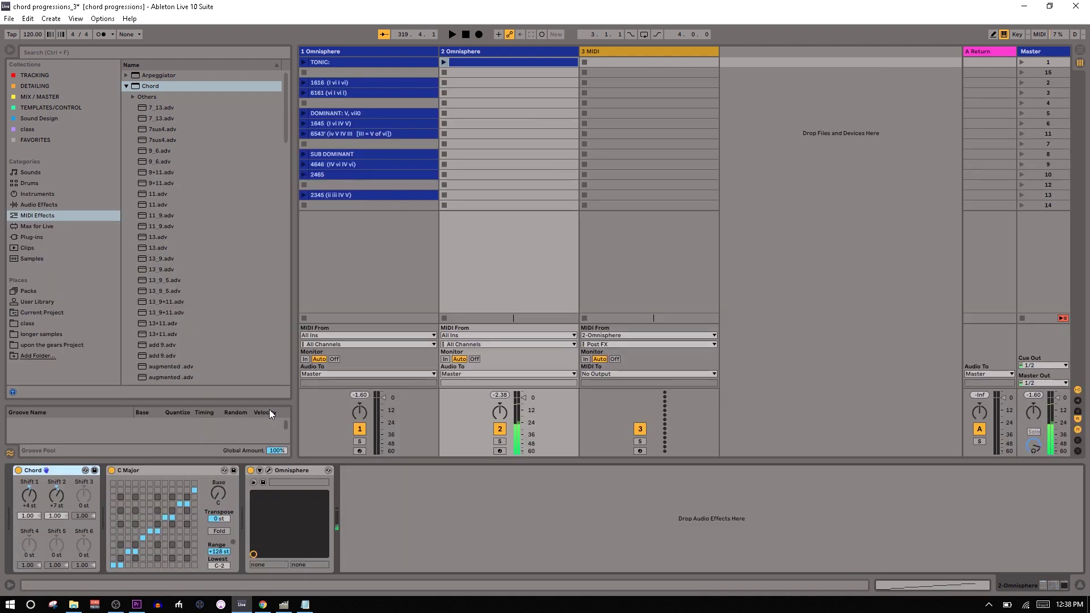
{"action": "left_click", "coordinate": [138, 472]}
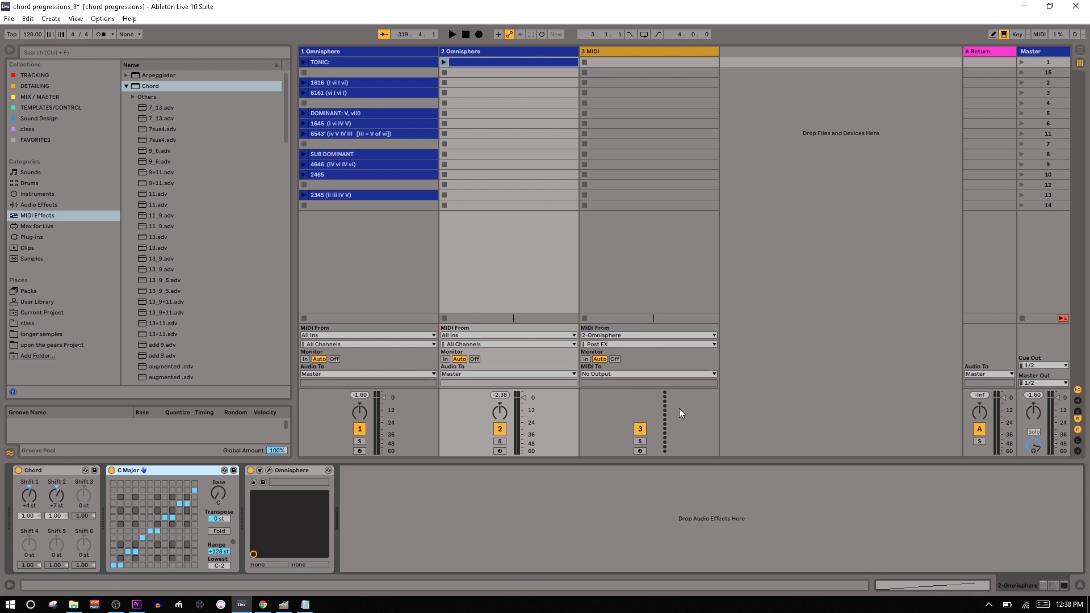
Step: Arm the 3 MIDI track, record the 2 Omnisphere clip's output into its first slot, and compare the recorded clip with the source clip
{"action": "left_click", "coordinate": [640, 452]}
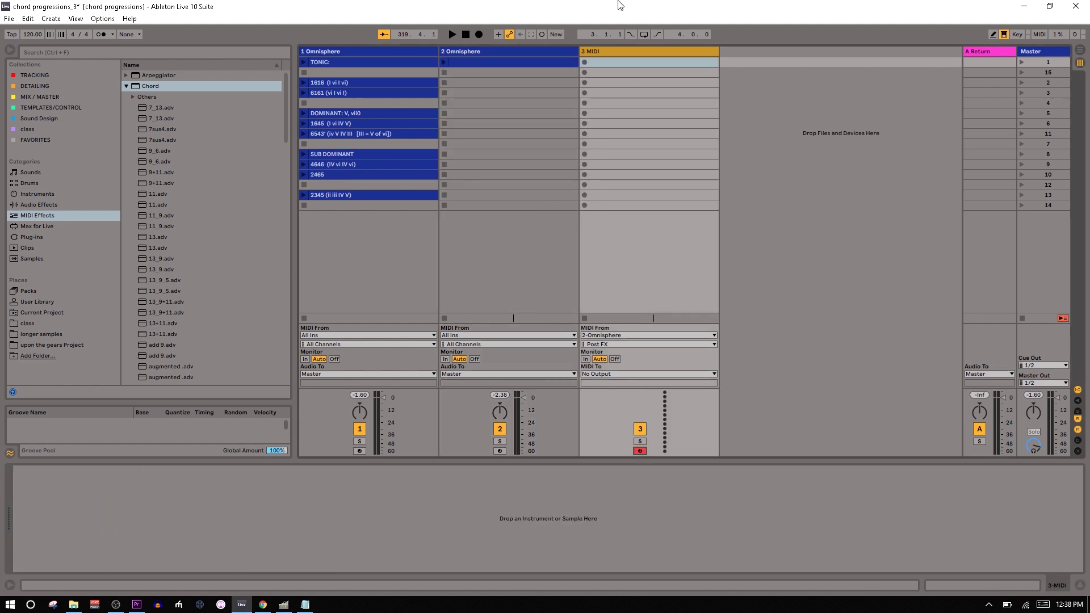
{"action": "left_click", "coordinate": [585, 63]}
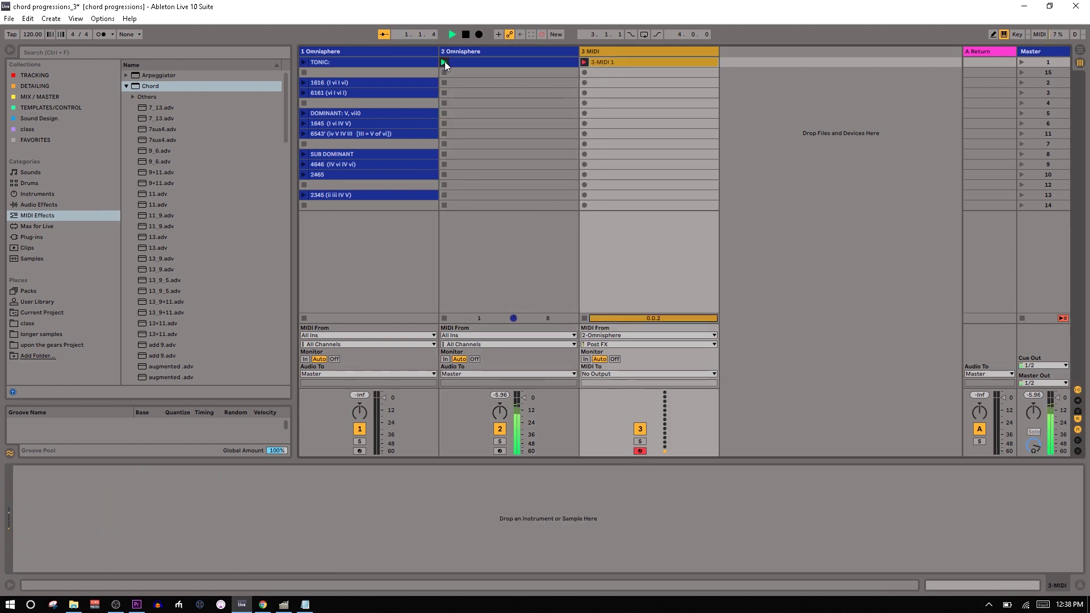
{"action": "double_click", "coordinate": [655, 60]}
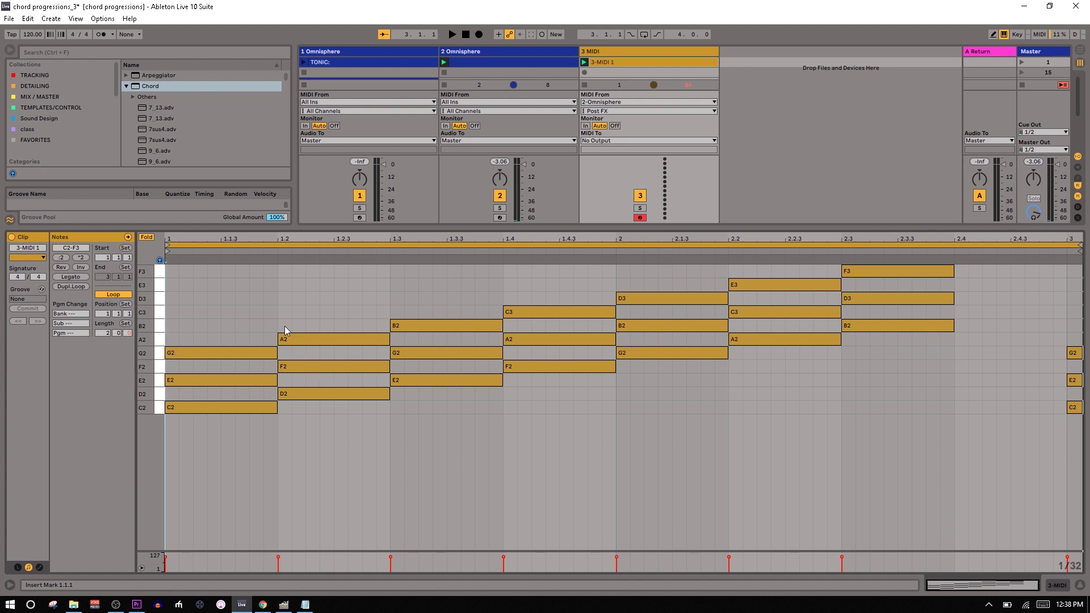
{"action": "left_click", "coordinate": [468, 60]}
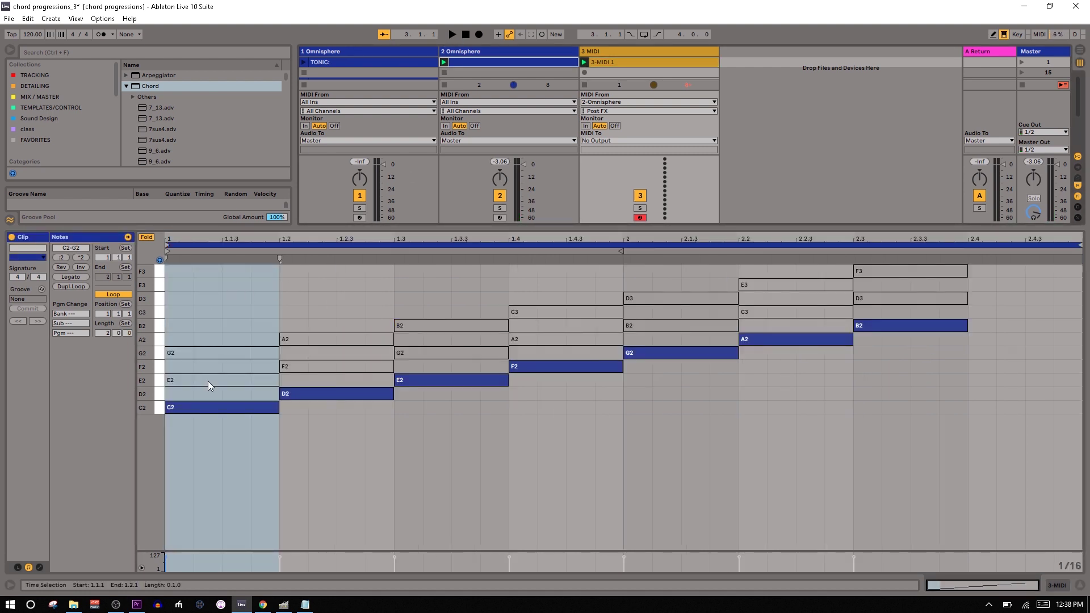
{"action": "left_click", "coordinate": [606, 60]}
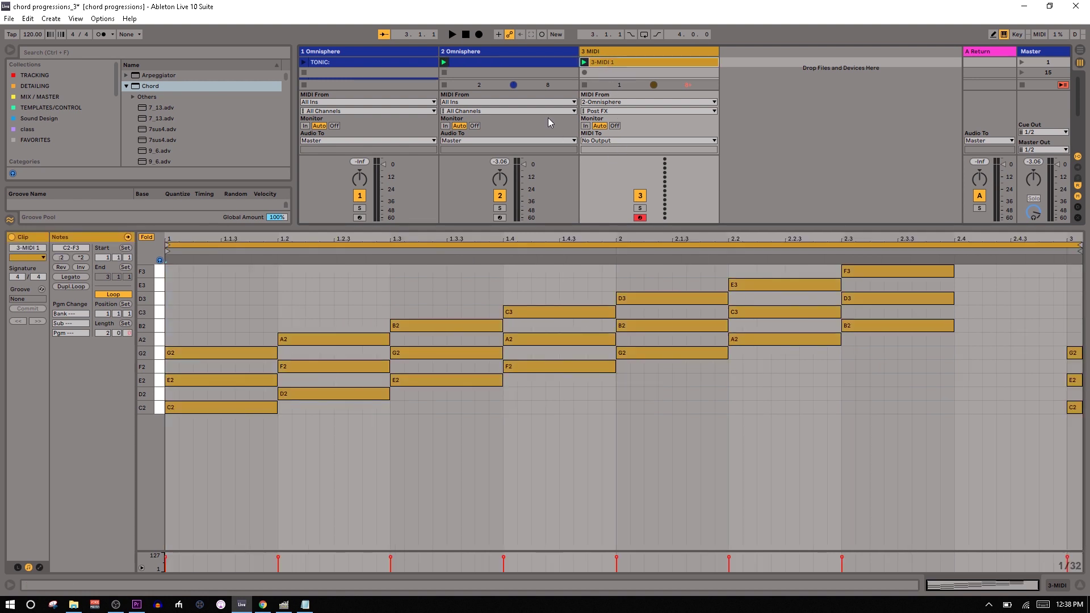
Step: In the 2 Omnisphere clip, delete the deactivated third and fifth notes of every chord, keeping only the root notes C2 to B2
{"action": "left_click", "coordinate": [459, 66]}
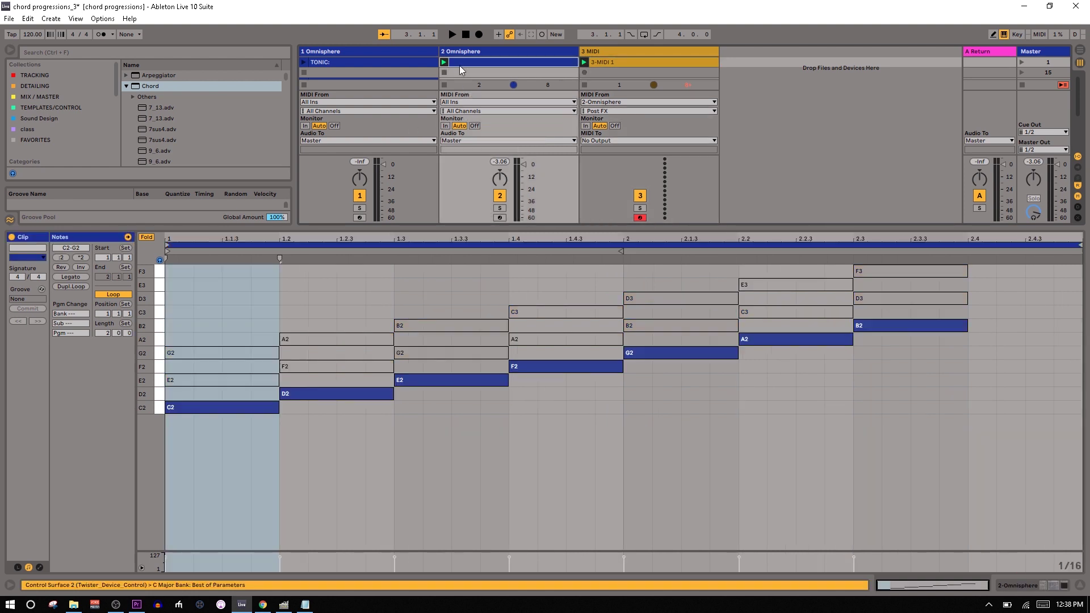
{"action": "left_click_drag", "start_coordinate": [210, 294], "coordinate": [336, 377]}
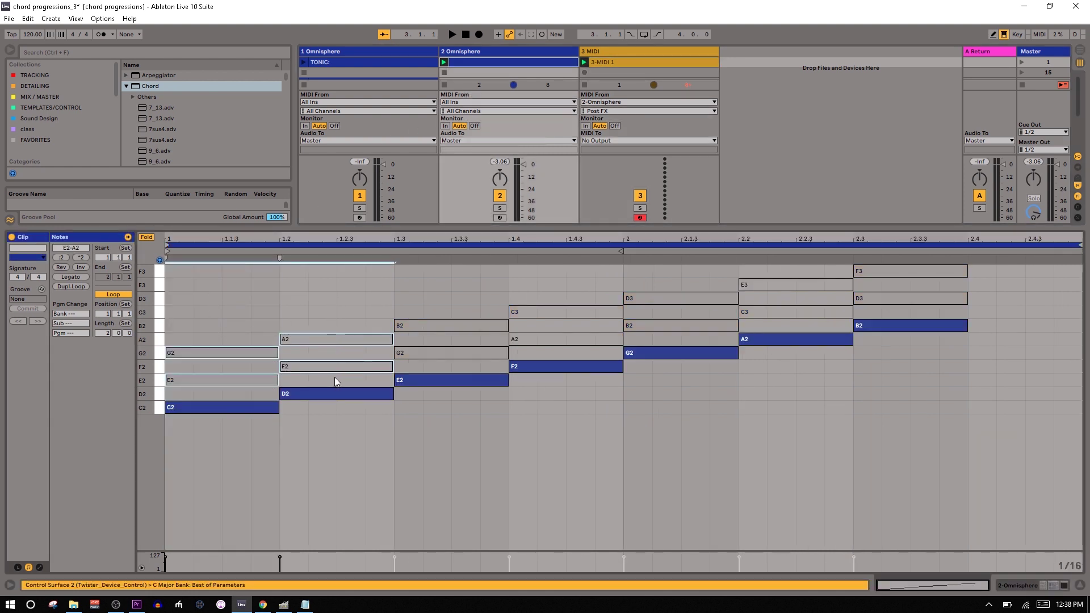
{"action": "left_click_drag", "start_coordinate": [463, 307], "coordinate": [531, 353]}
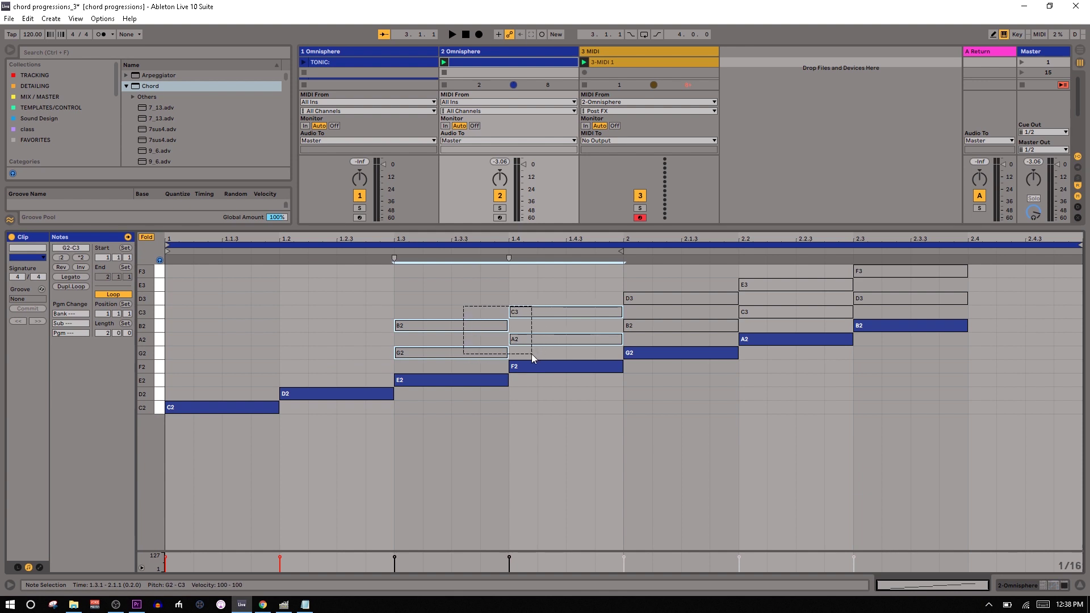
{"action": "key", "text": "Delete"}
{"action": "left_click_drag", "start_coordinate": [604, 298], "coordinate": [741, 325]}
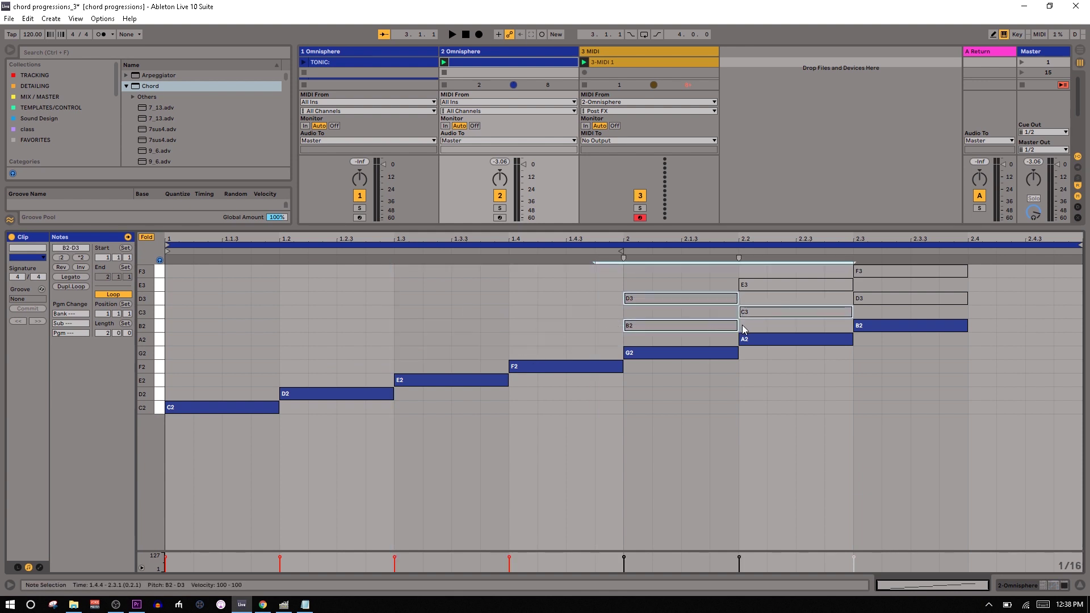
{"action": "key", "text": "Delete"}
{"action": "left_click_drag", "start_coordinate": [757, 274], "coordinate": [968, 294]}
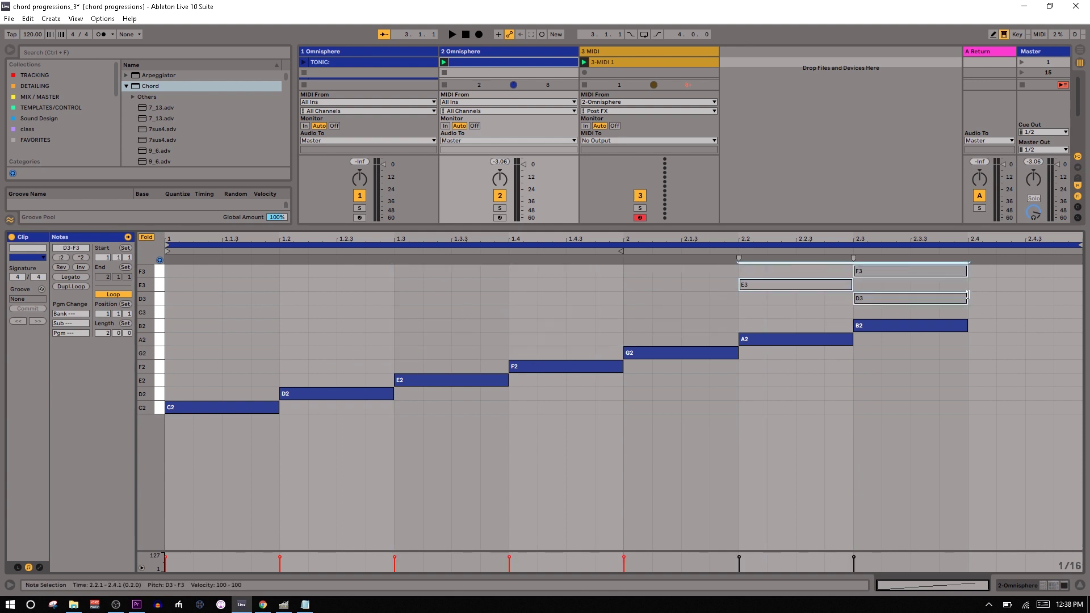
{"action": "key", "text": "Delete"}
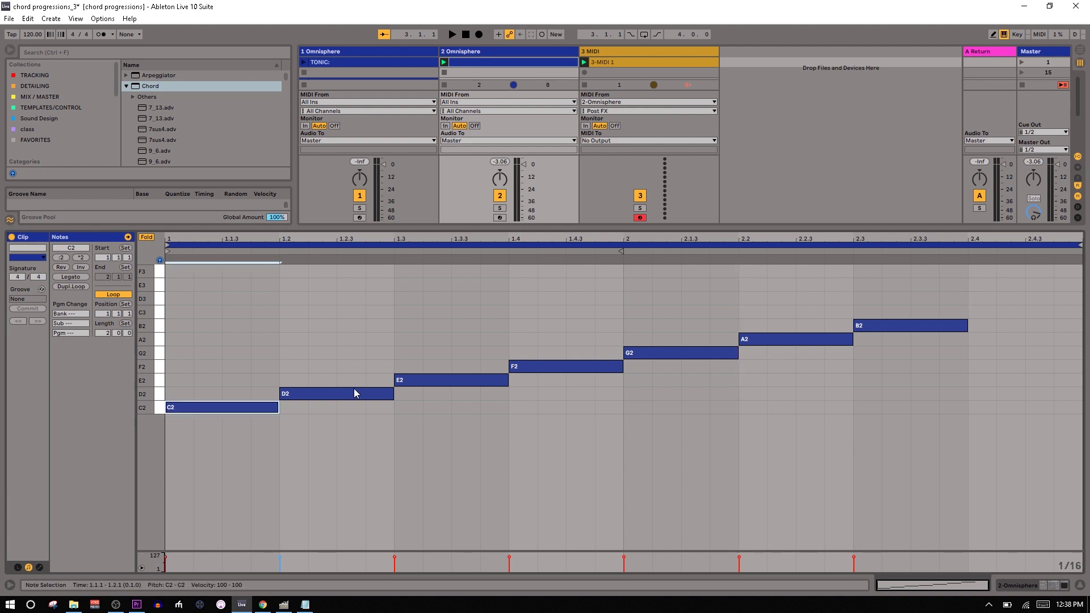
{"action": "left_click", "coordinate": [463, 52]}
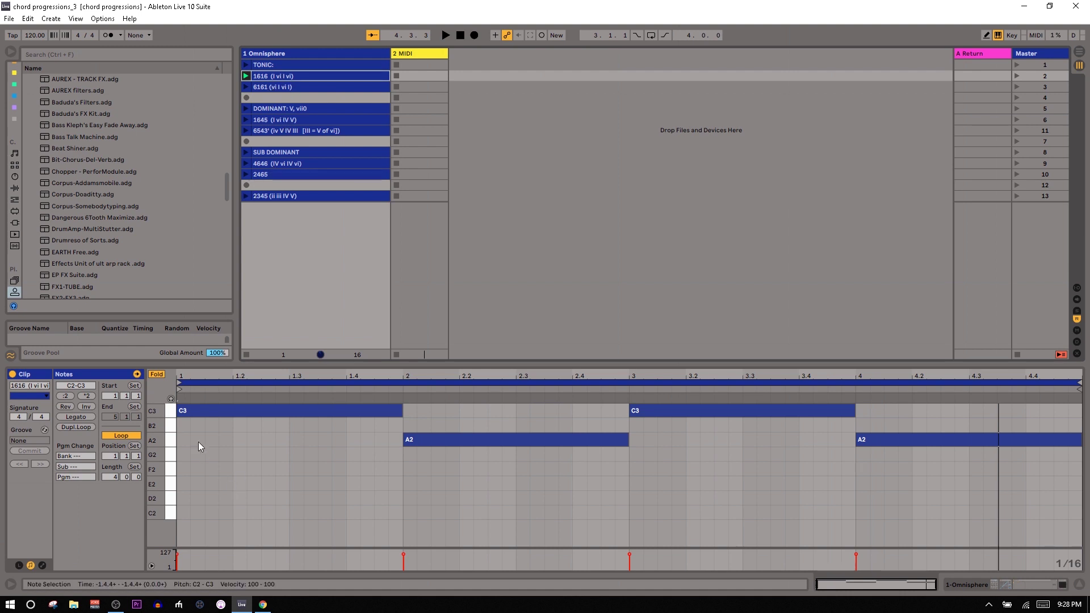
Step: Move the first note of the 1616 clip down an octave to C2, and step it up through the scale degrees back to C3
{"action": "left_click", "coordinate": [199, 409]}
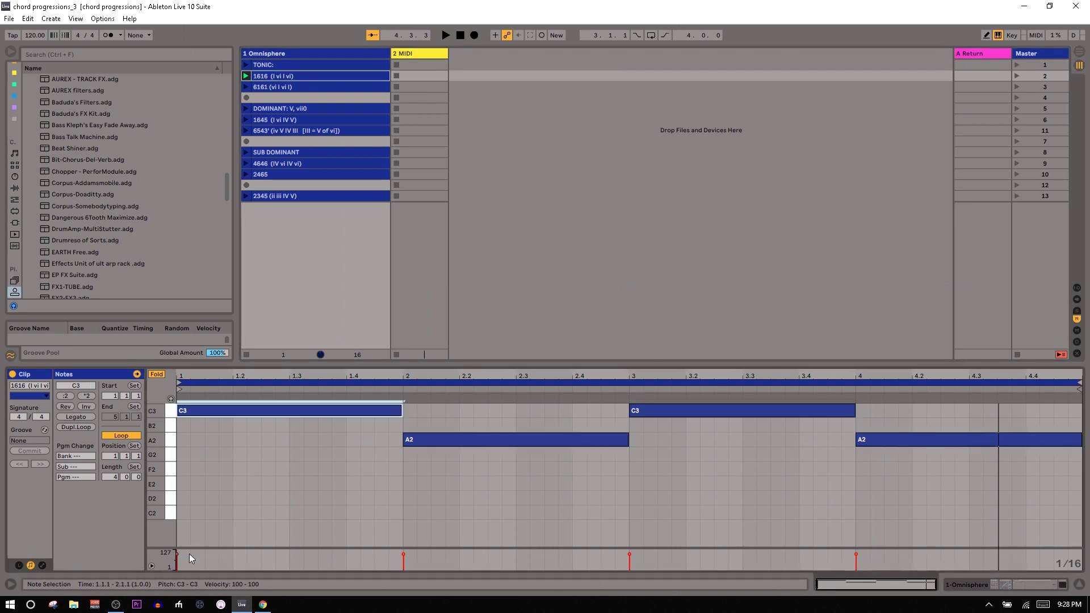
{"action": "key", "text": "shift+Down"}
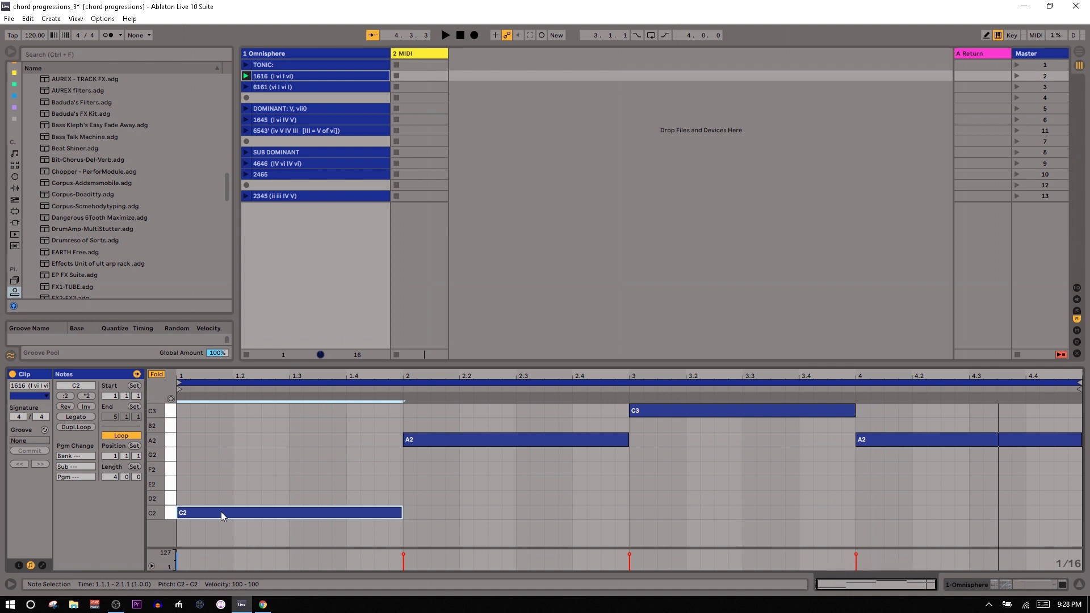
{"action": "key", "text": "Up"}
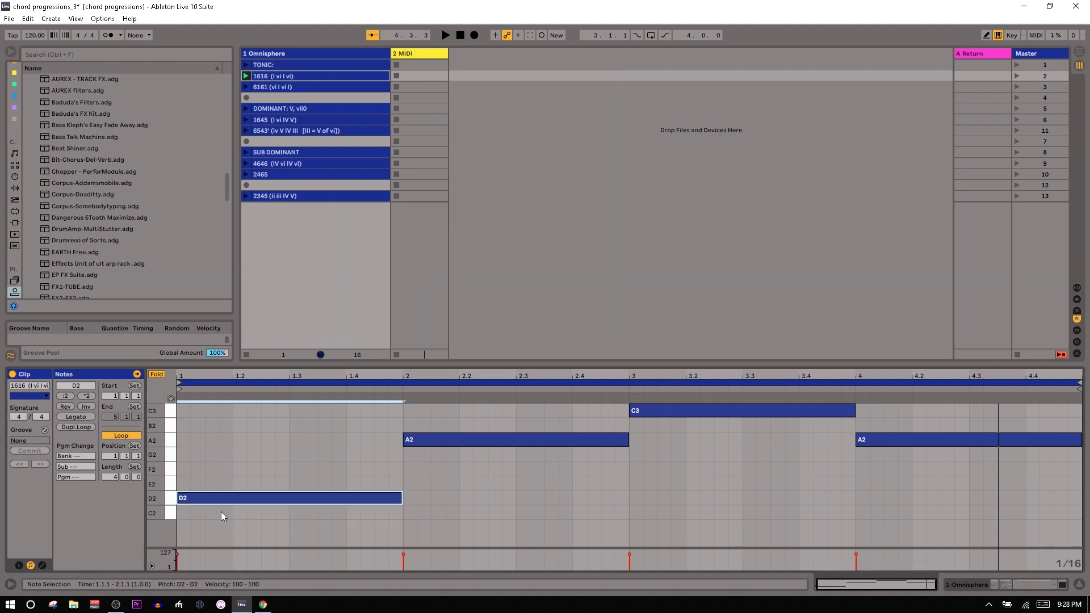
{"action": "key", "text": "Up"}
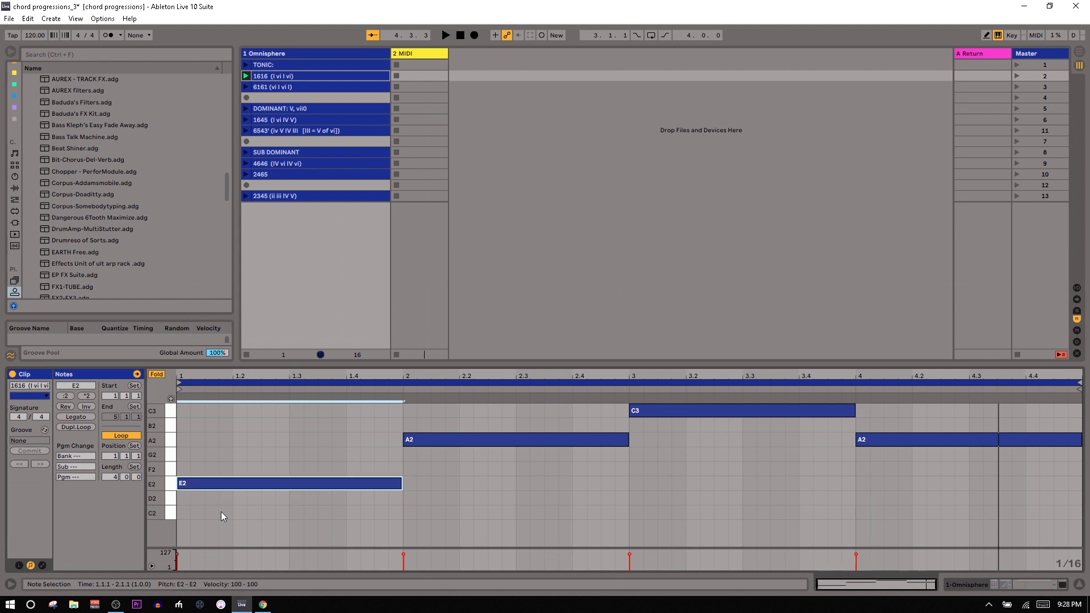
{"action": "key", "text": "Up"}
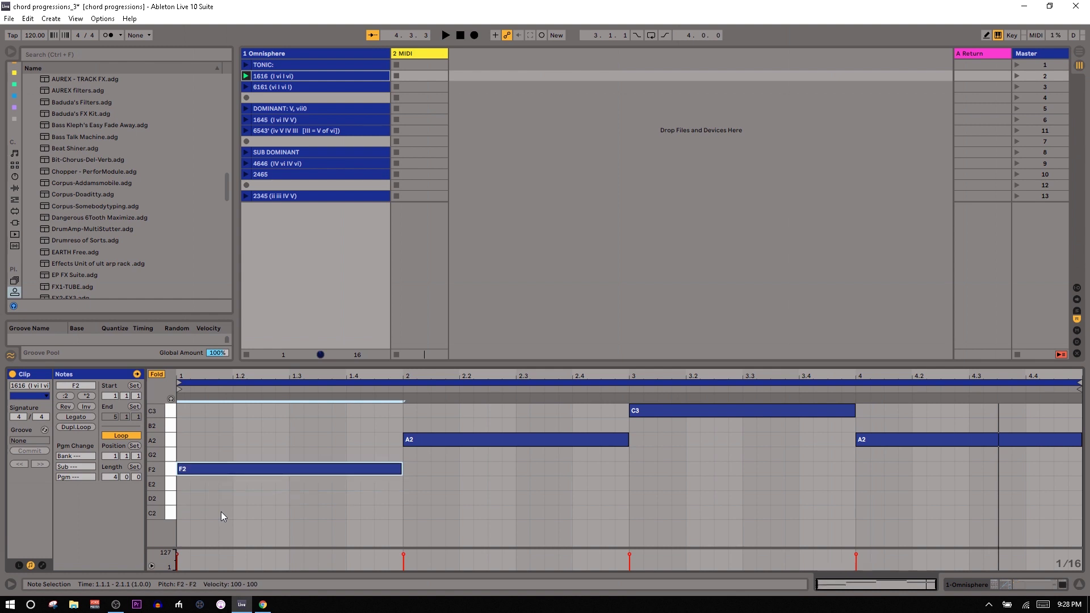
{"action": "key", "text": "Up"}
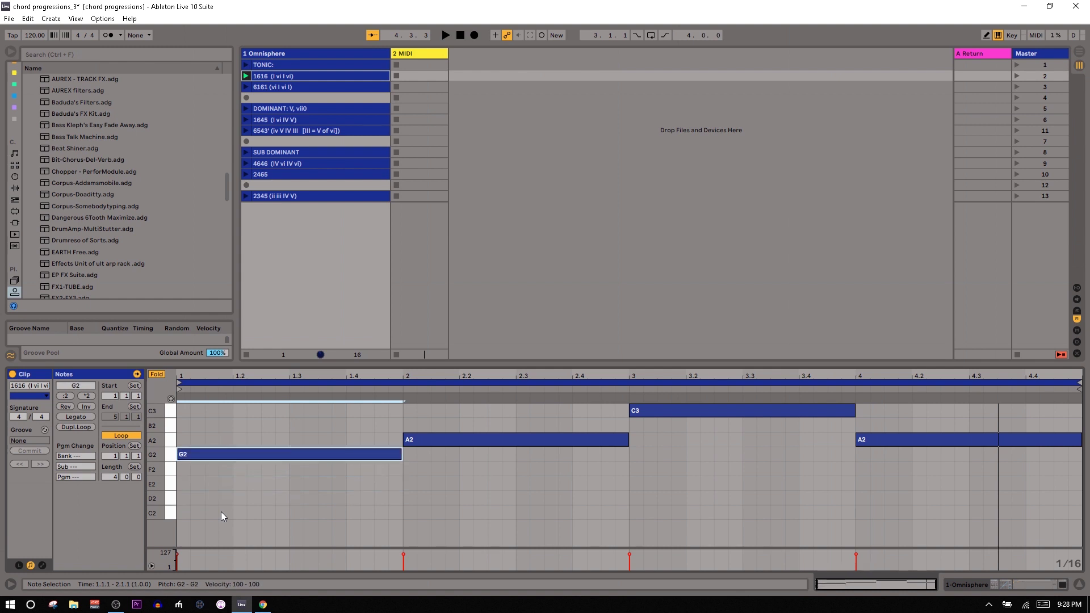
{"action": "key", "text": "Up"}
{"action": "key", "text": "Up"}
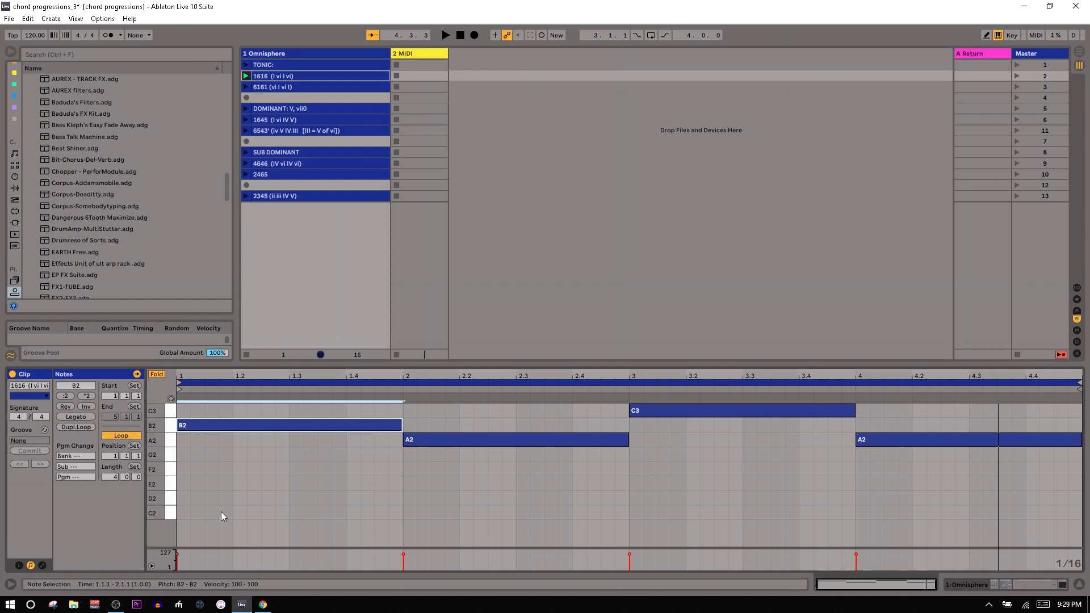
{"action": "key", "text": "Up"}
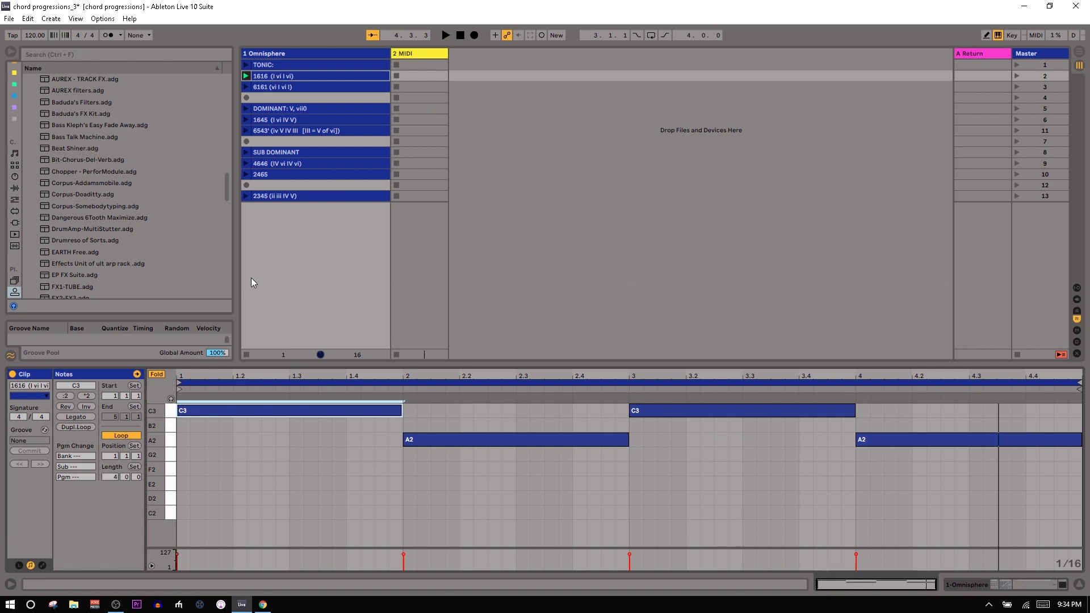
Step: Rename the TONIC heading clip as "TONIC: I, vi, iii" and select the DOMINANT heading clip
{"action": "left_click", "coordinate": [303, 67]}
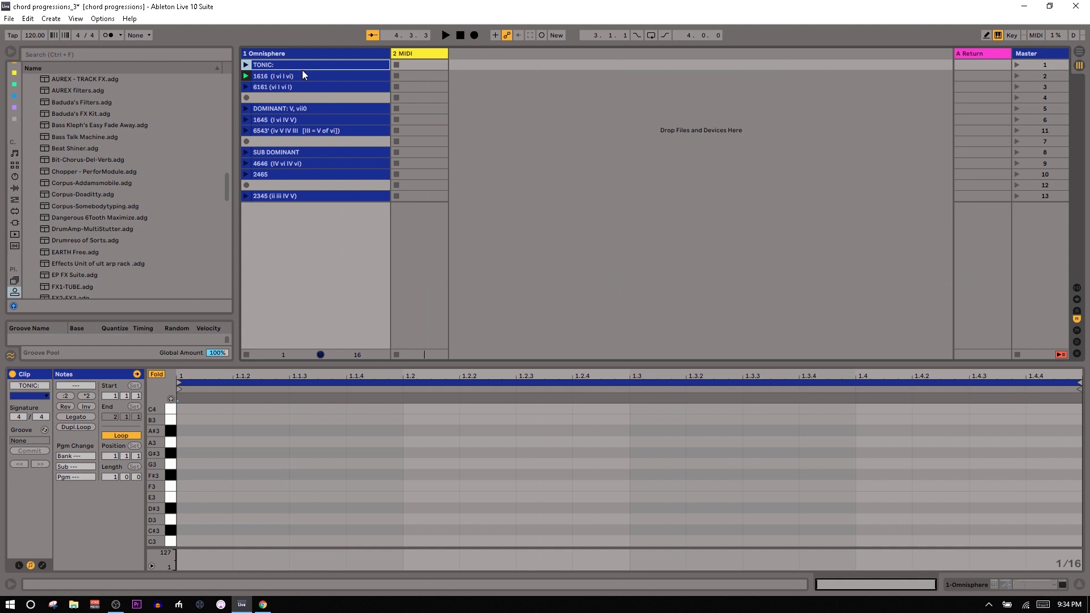
{"action": "left_click", "coordinate": [300, 67]}
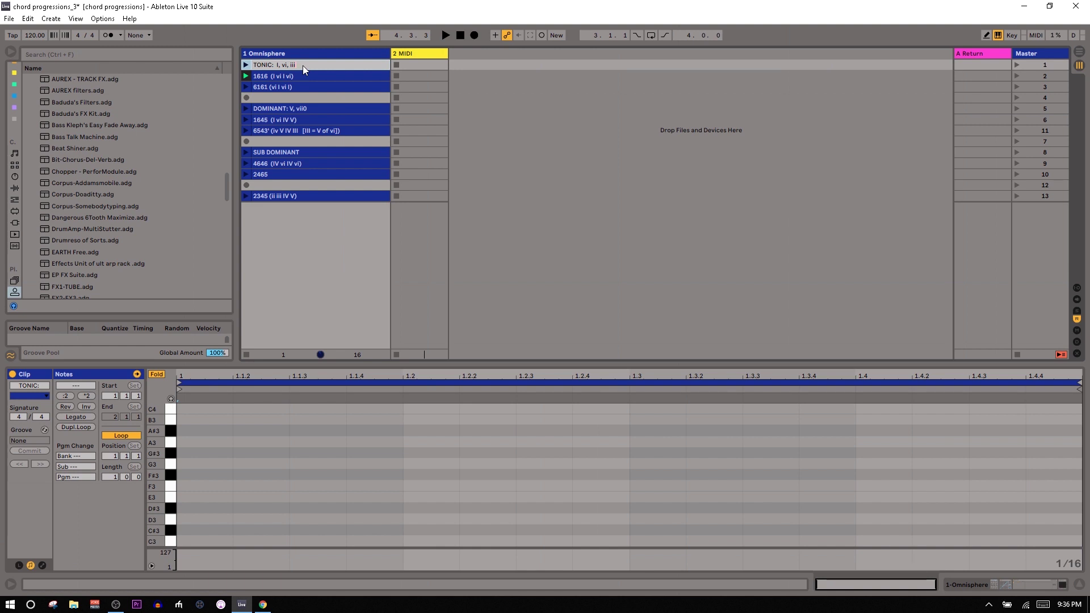
{"action": "left_click", "coordinate": [291, 107]}
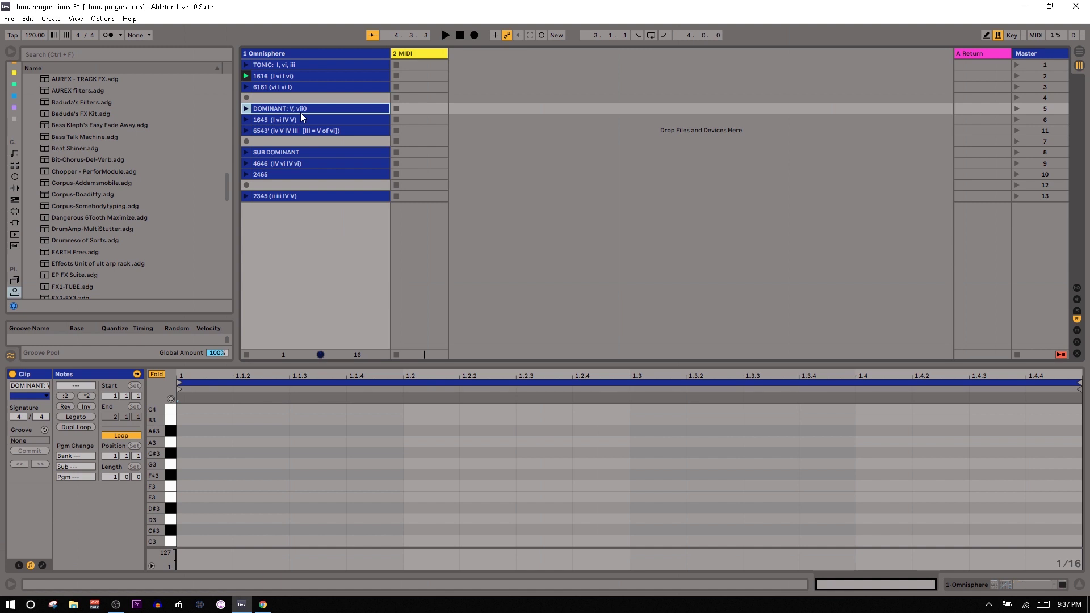
Step: Rename the SUB DOMINANT heading clip as "SUB DOMINANT: ii, IV (iii)"
{"action": "left_click", "coordinate": [298, 155]}
{"action": "key", "text": "ctrl+r"}
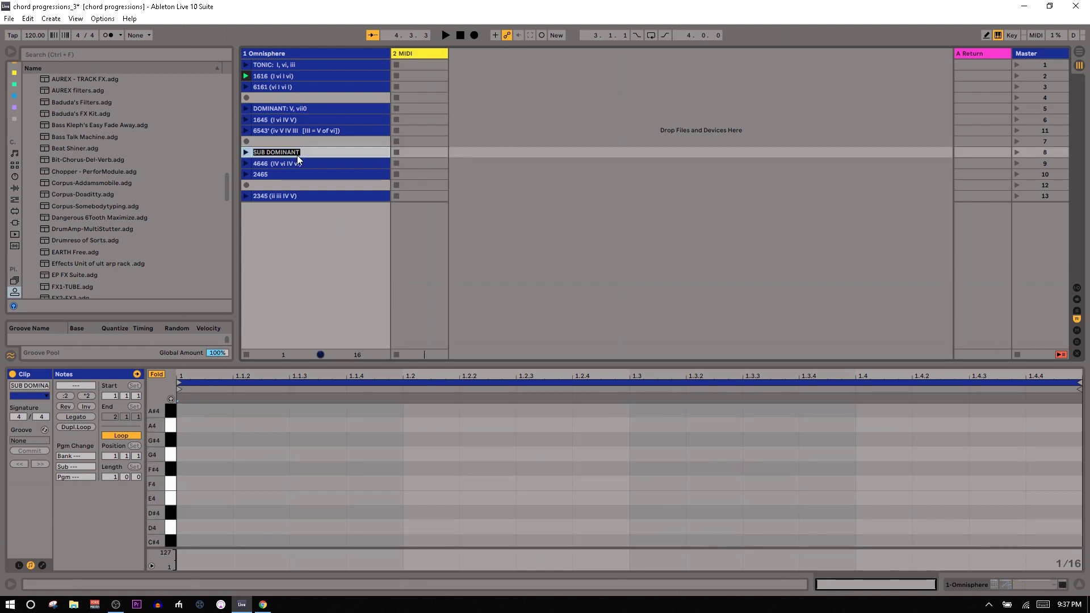
{"action": "key", "text": "Right"}
{"action": "type", "text": "IV"}
{"action": "left_click", "coordinate": [318, 195]}
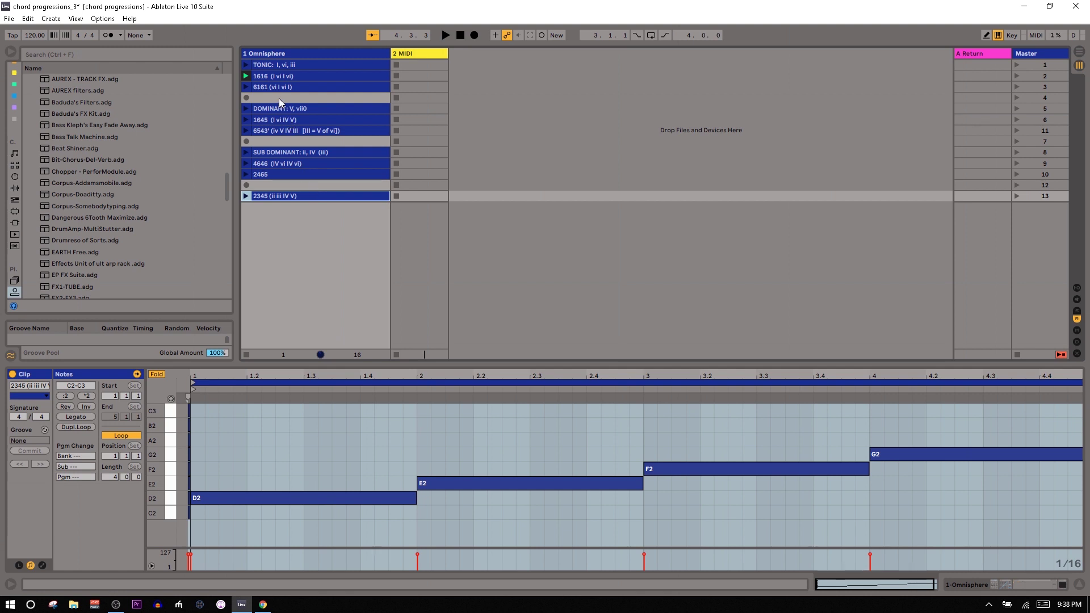
Step: Examine the 1616 clip's alternating root notes, selecting the first C3 and the first A2
{"action": "left_click", "coordinate": [261, 78]}
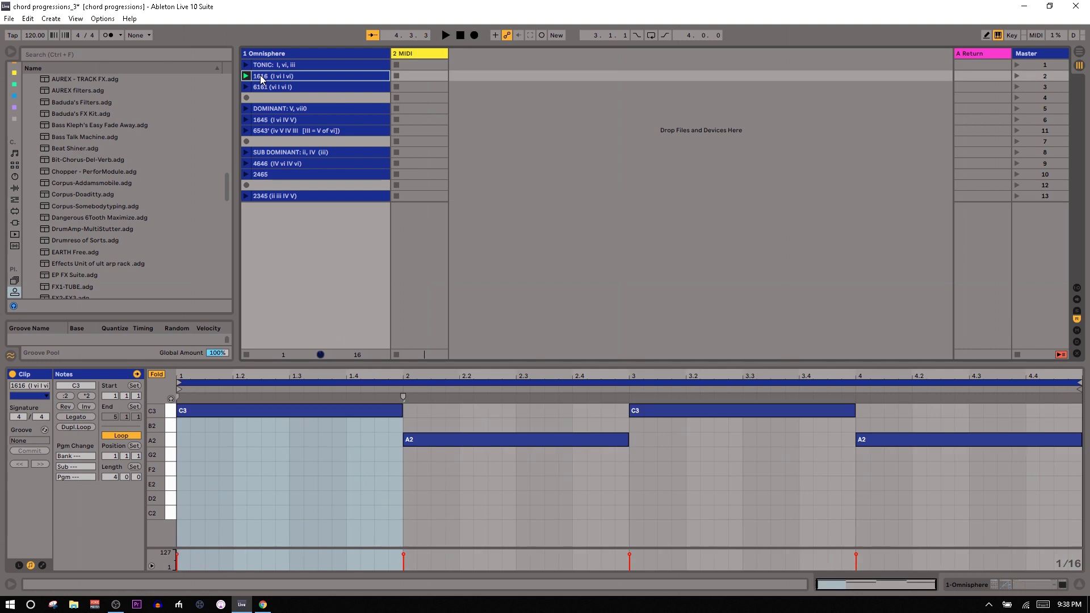
{"action": "left_click", "coordinate": [224, 411]}
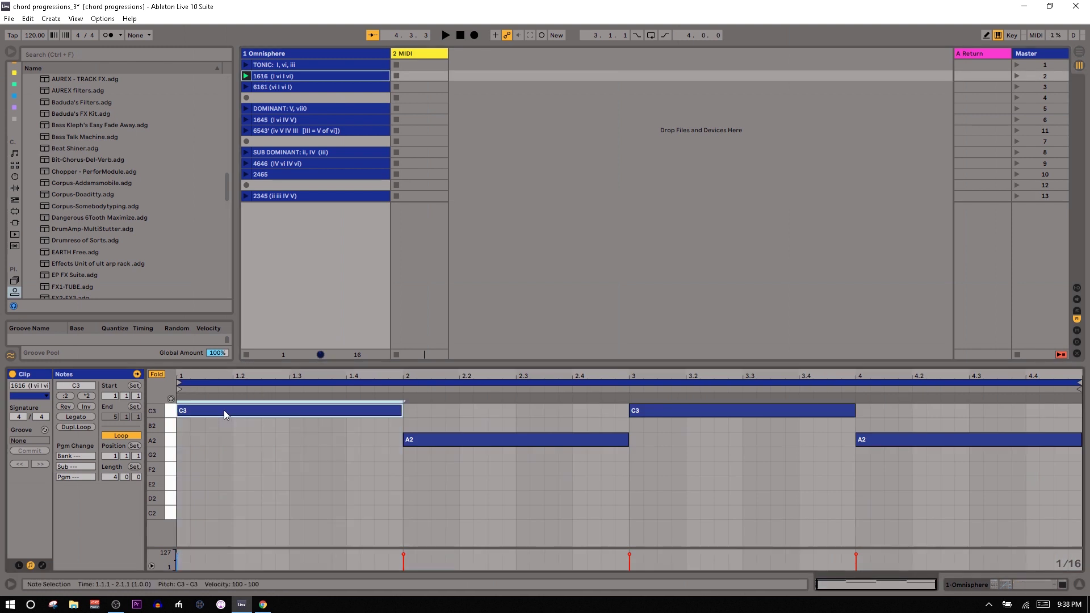
{"action": "left_click", "coordinate": [416, 440]}
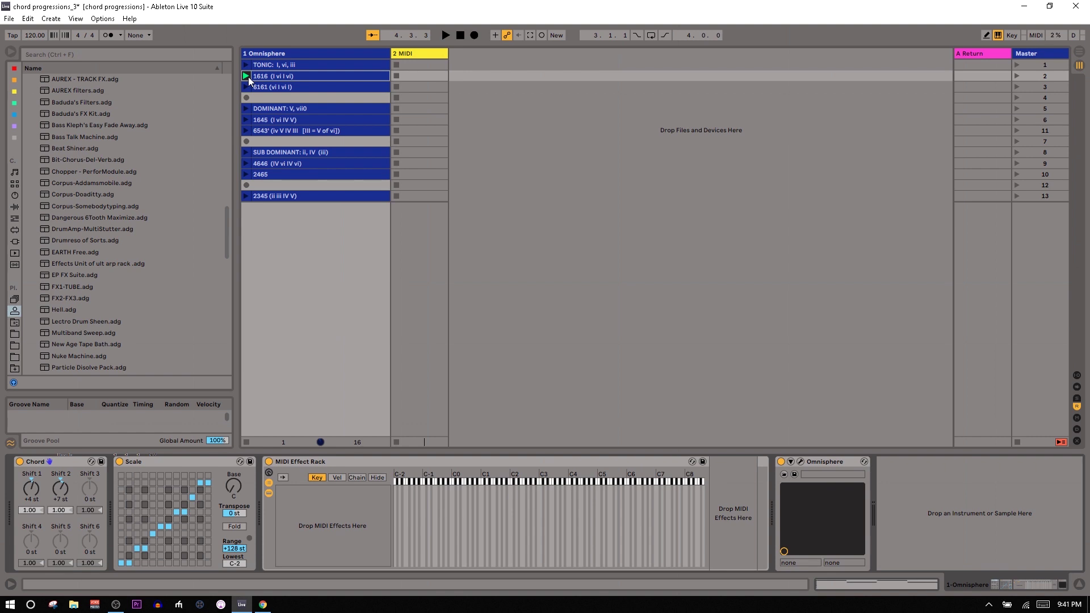
Step: Play the 1616 (I vi I vi) and 6161 (vi I vi I) clips to compare the two tonic progressions
{"action": "left_click", "coordinate": [267, 76]}
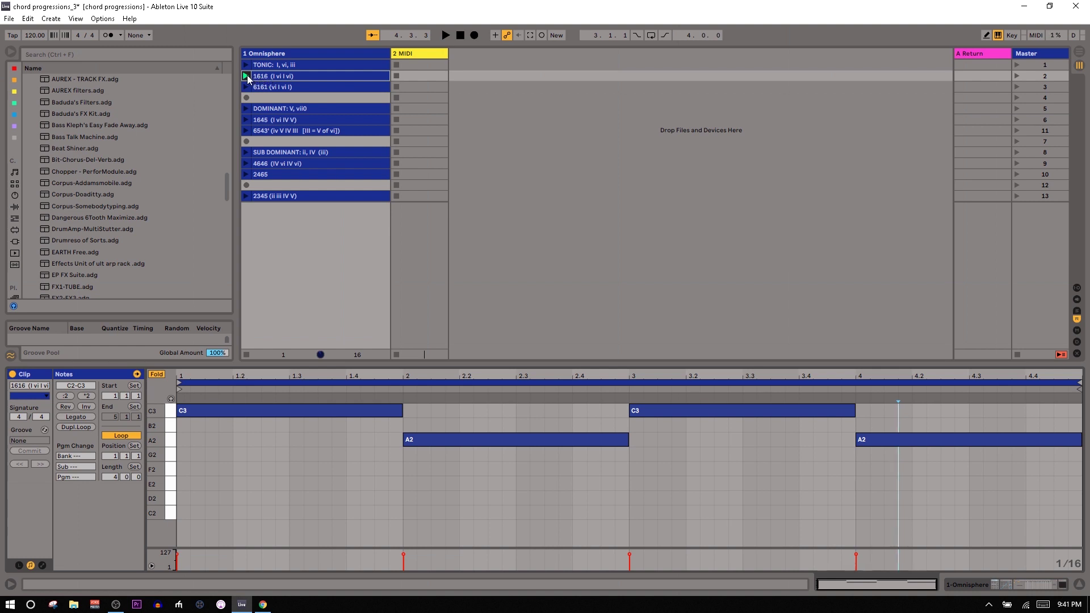
{"action": "left_click", "coordinate": [247, 76]}
{"action": "key", "text": "space"}
{"action": "left_click", "coordinate": [243, 78]}
{"action": "key", "text": "space"}
{"action": "left_click", "coordinate": [259, 89]}
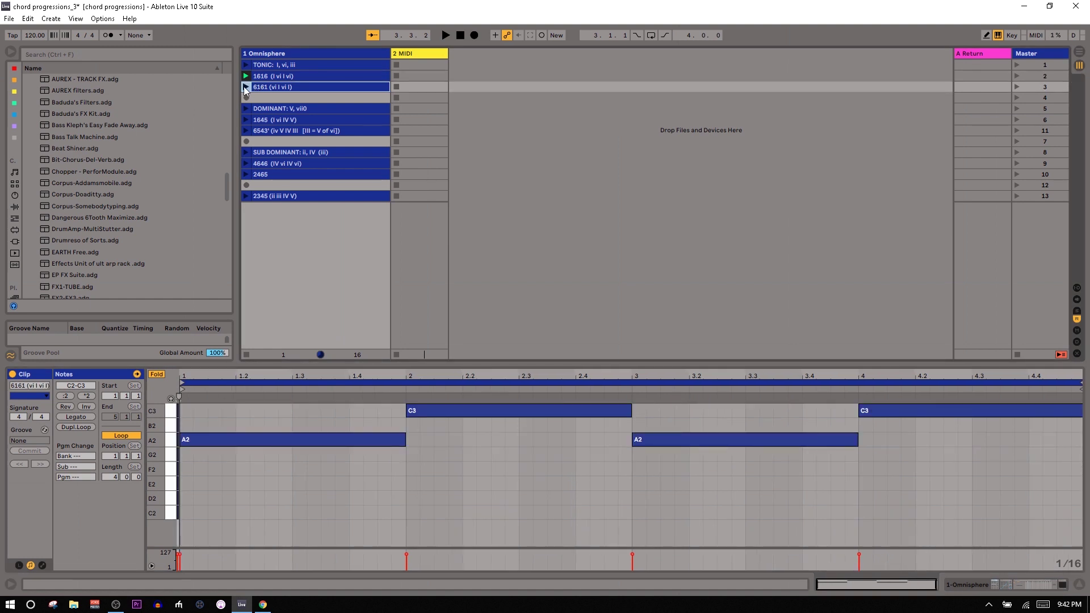
{"action": "left_click", "coordinate": [245, 87]}
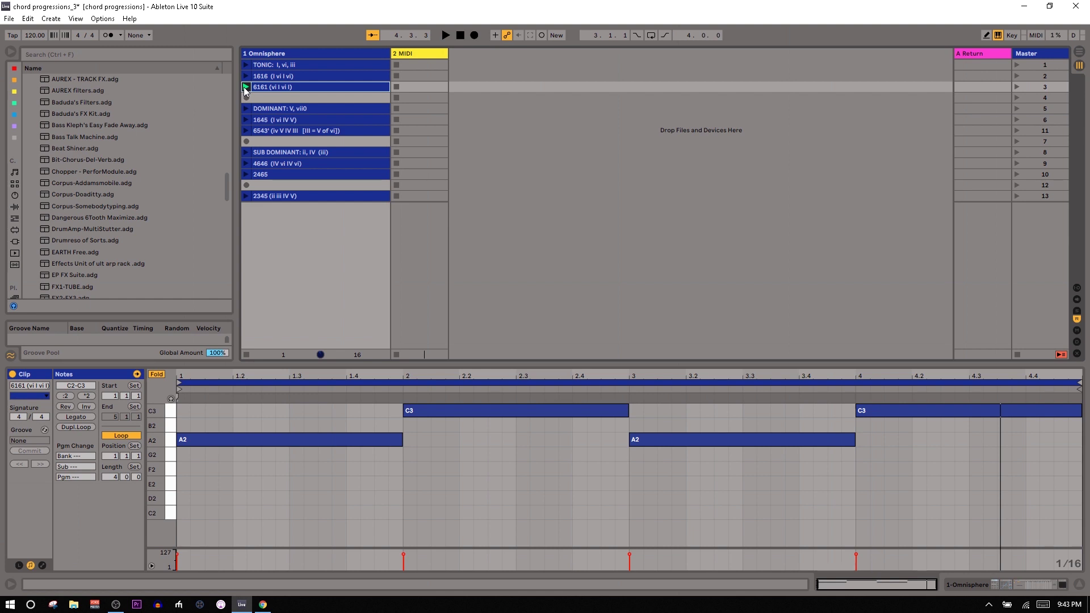
Step: Examine the C3, A2, F2 and G2 root notes of the 1645 (I vi IV V) clip and play the progression
{"action": "left_click", "coordinate": [266, 121]}
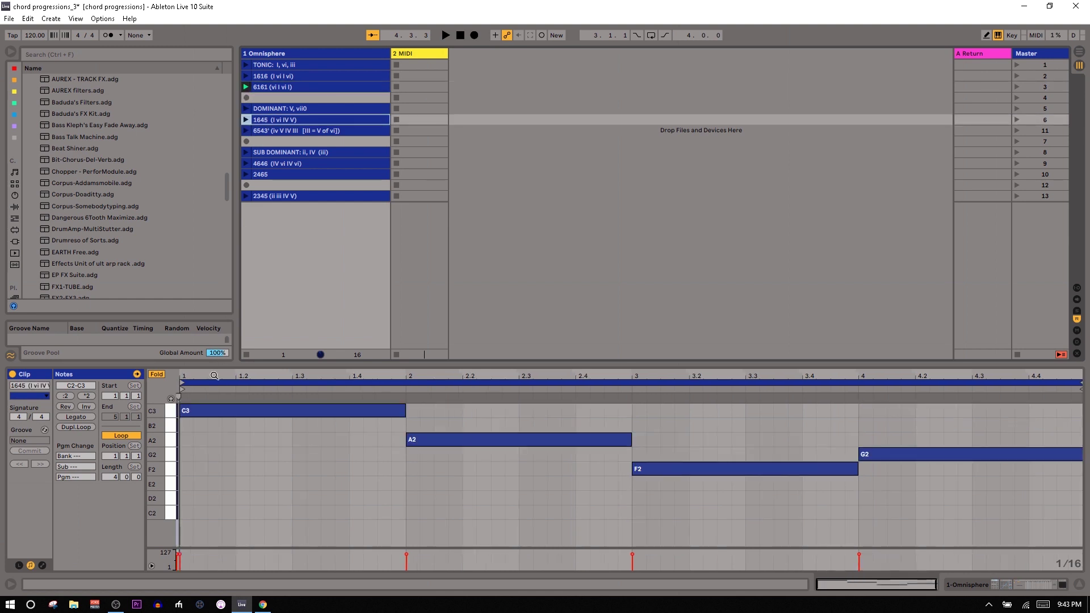
{"action": "left_click", "coordinate": [199, 415]}
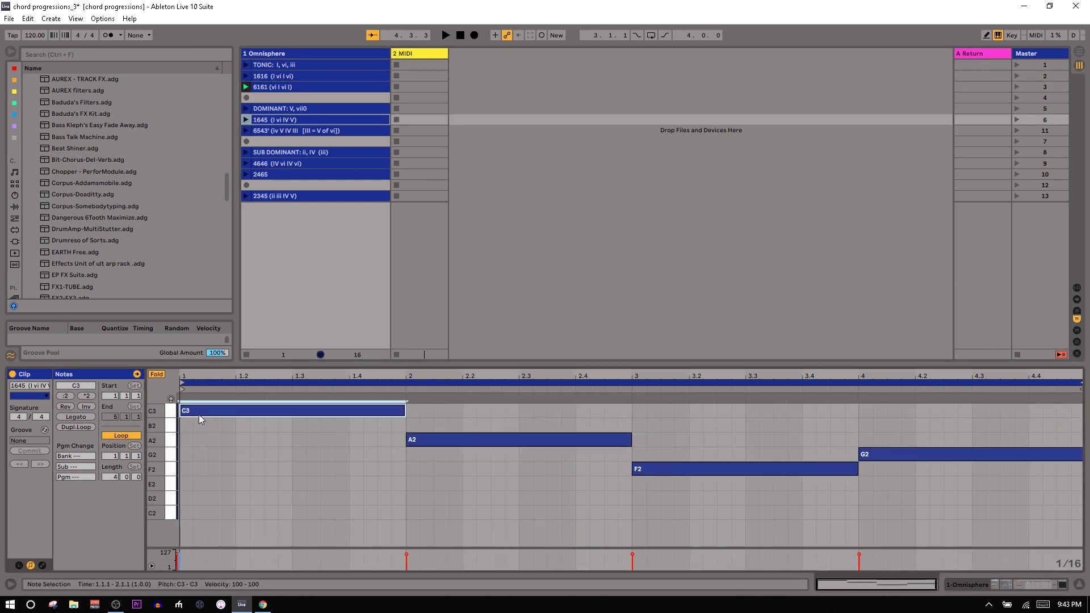
{"action": "left_click", "coordinate": [556, 444]}
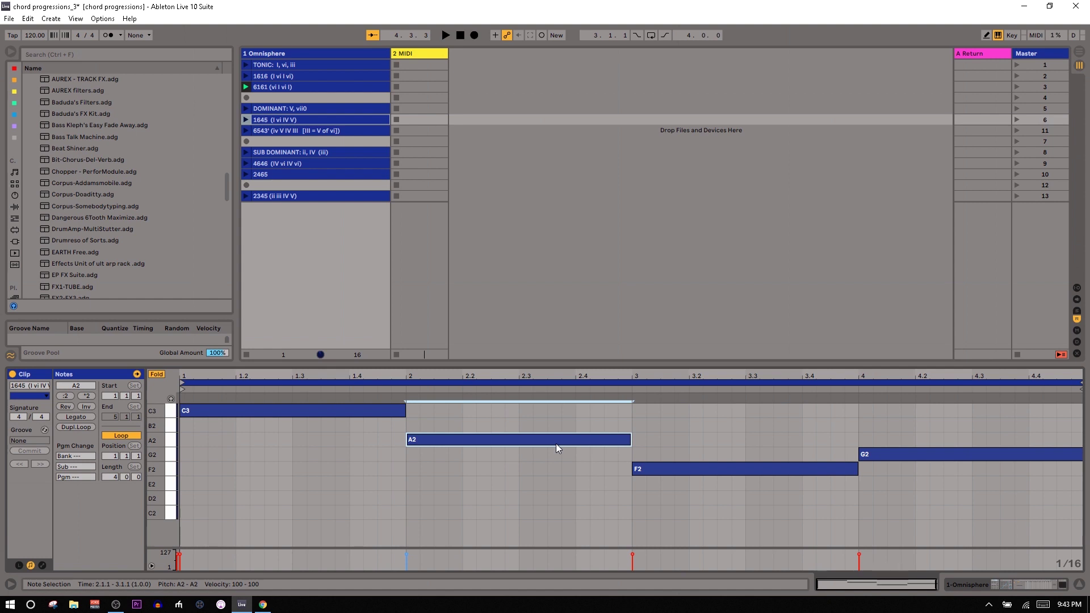
{"action": "left_click", "coordinate": [655, 469]}
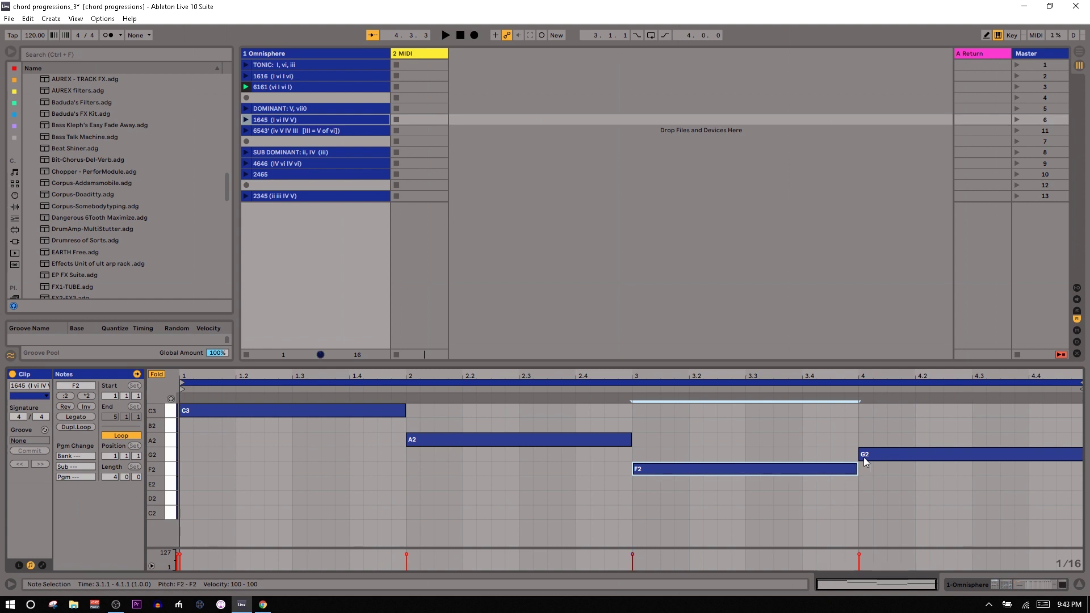
{"action": "left_click", "coordinate": [897, 455]}
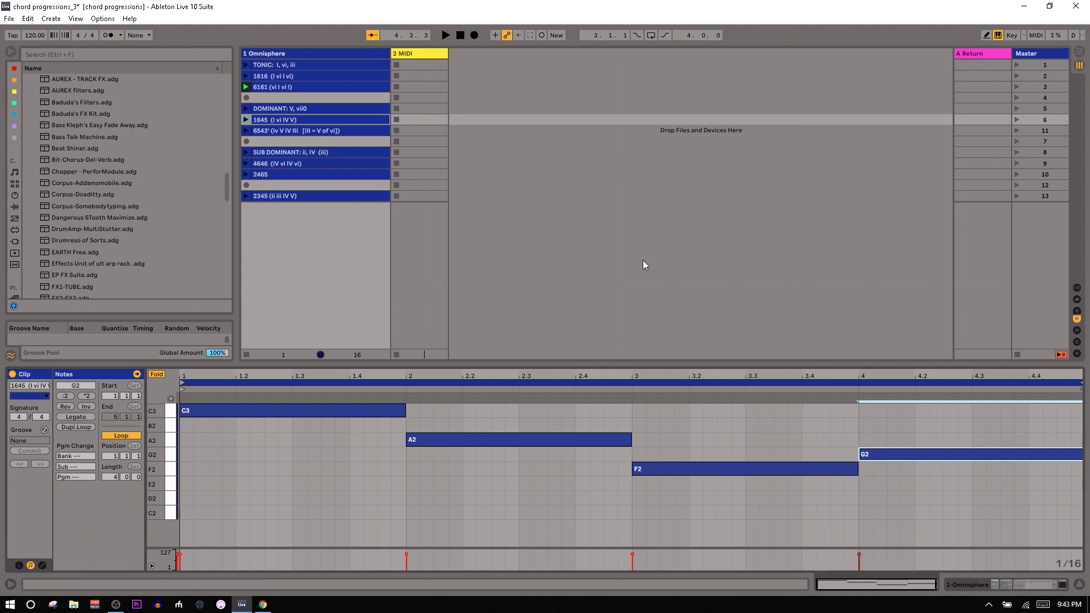
{"action": "left_click", "coordinate": [245, 121]}
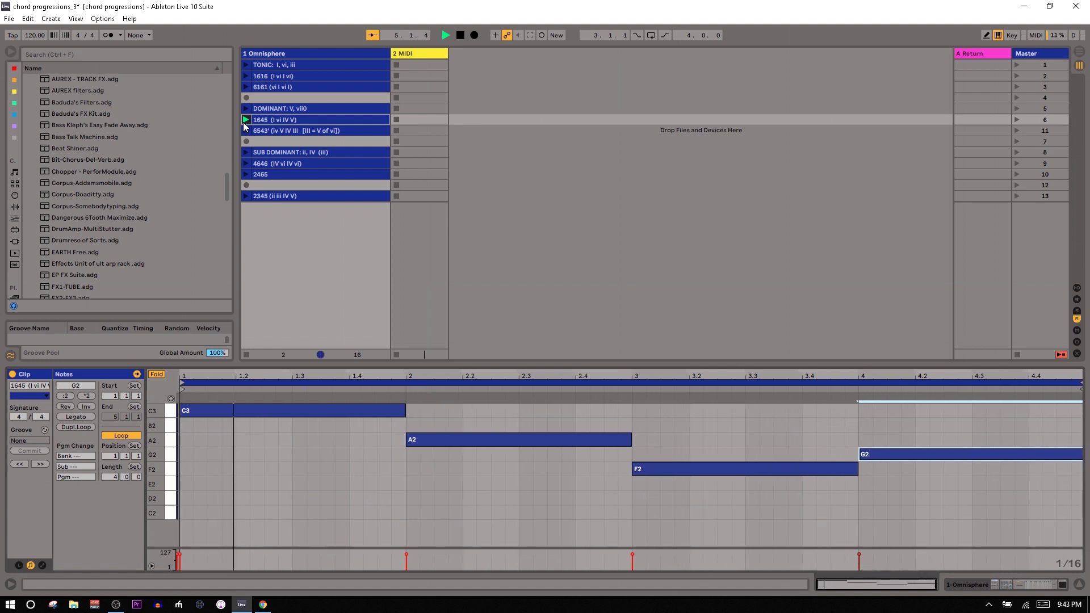
{"action": "key", "text": "space"}
{"action": "key", "text": "space"}
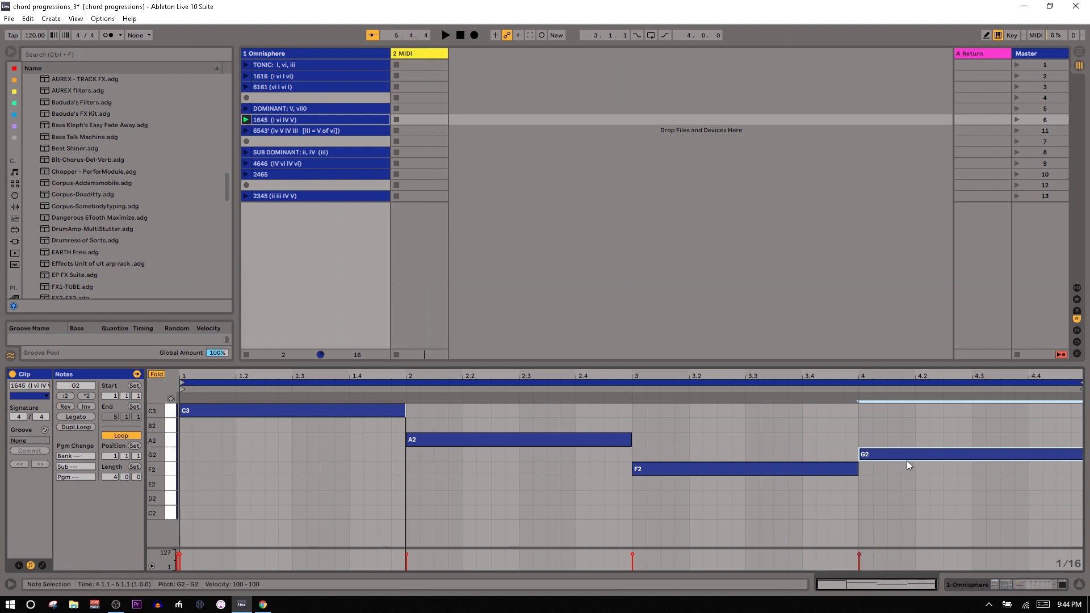
Step: In the 1645 clip, raise the third bar's F2 note to G2
{"action": "left_click_drag", "start_coordinate": [906, 441], "coordinate": [905, 529]}
{"action": "left_click", "coordinate": [332, 409]}
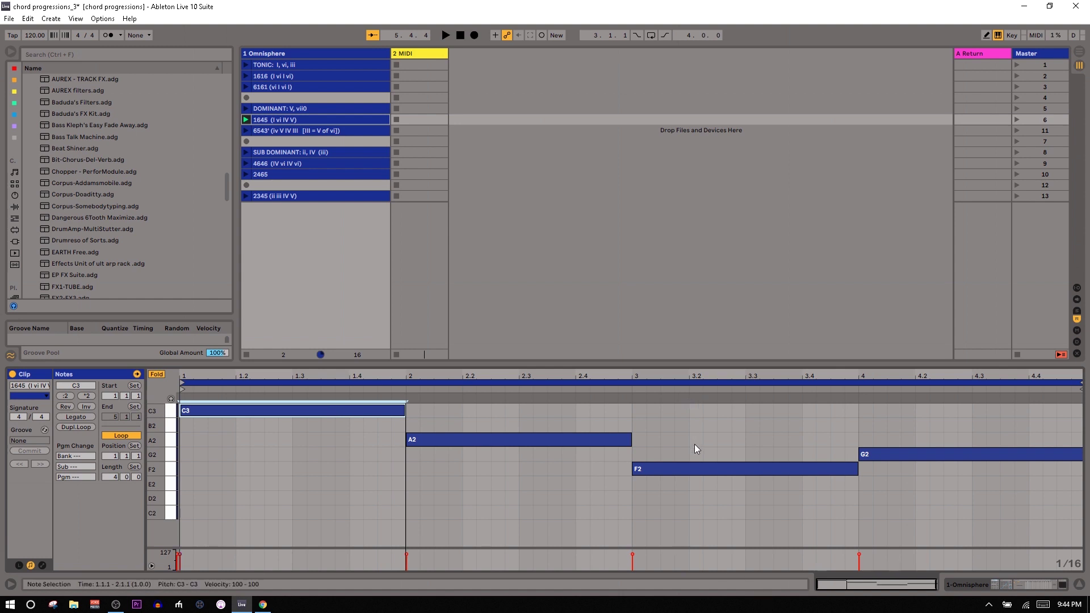
{"action": "left_click", "coordinate": [701, 470]}
{"action": "key", "text": "Up"}
{"action": "key", "text": "Up"}
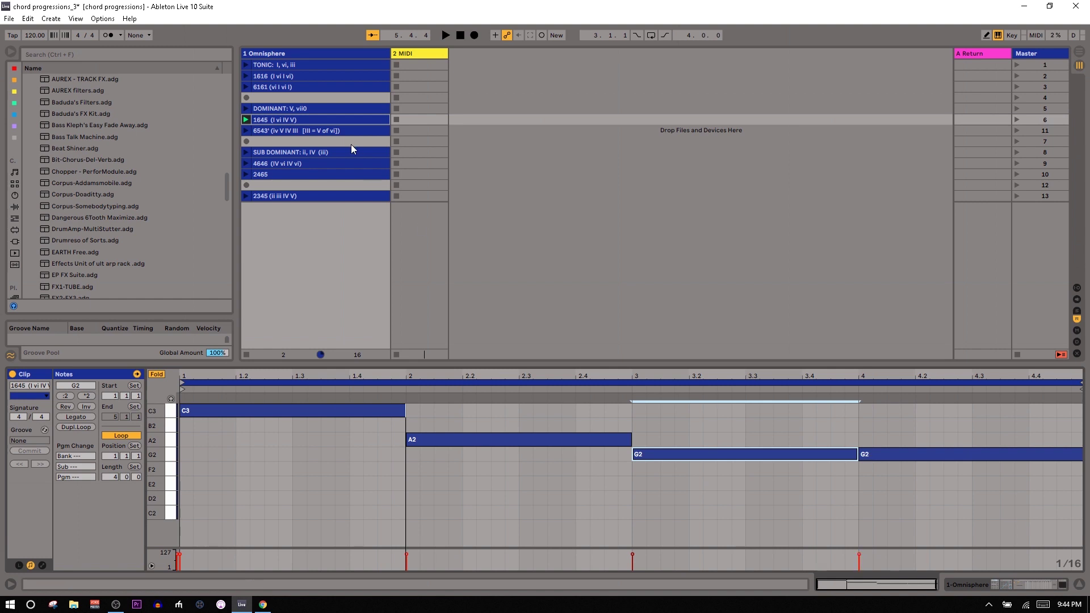
Step: Play the 1645 clip with its edited third bar, and select the opening C3 note
{"action": "left_click", "coordinate": [246, 119]}
{"action": "key", "text": "space"}
{"action": "left_click", "coordinate": [214, 415]}
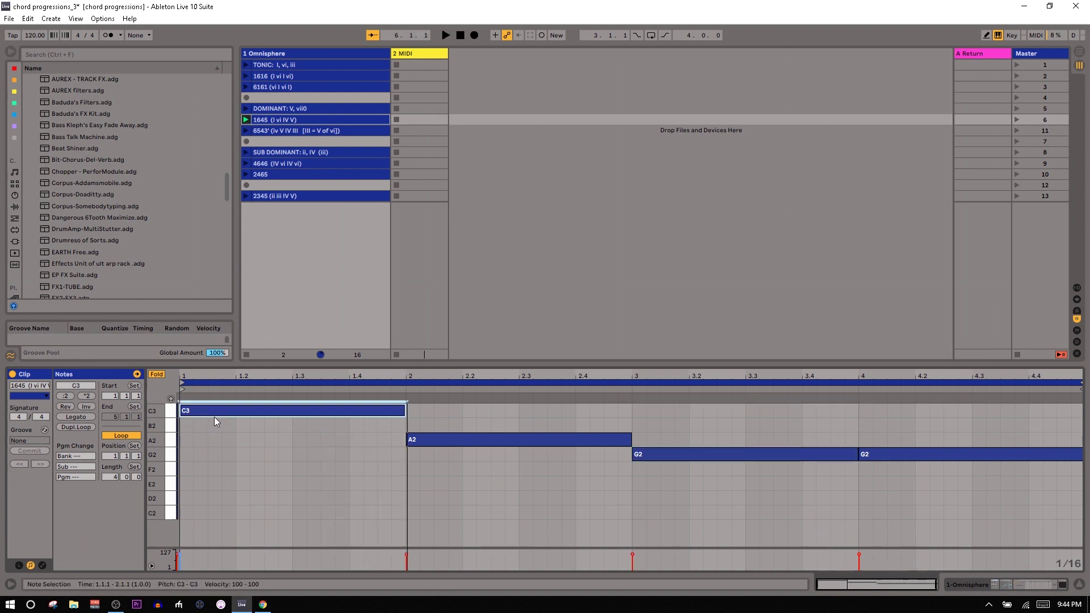
Step: Duplicate the fourth bar's G2 note into bar 5 and lower the copy to C2
{"action": "left_click", "coordinate": [886, 470]}
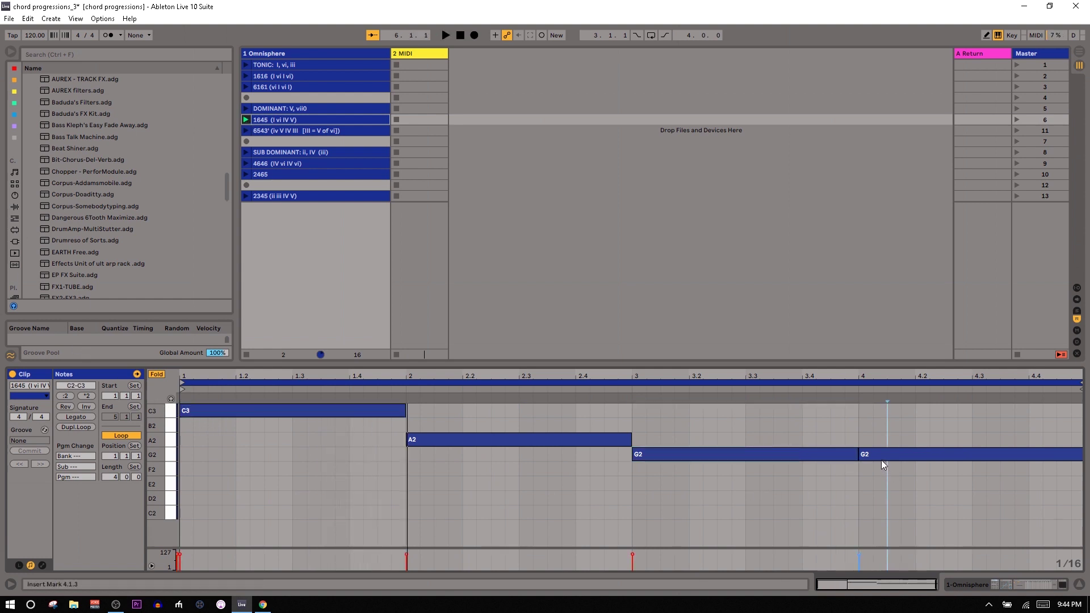
{"action": "left_click", "coordinate": [882, 461]}
{"action": "key", "text": "ctrl+d"}
{"action": "key", "text": "Down"}
{"action": "key", "text": "Down"}
{"action": "key", "text": "Down"}
{"action": "key", "text": "Down"}
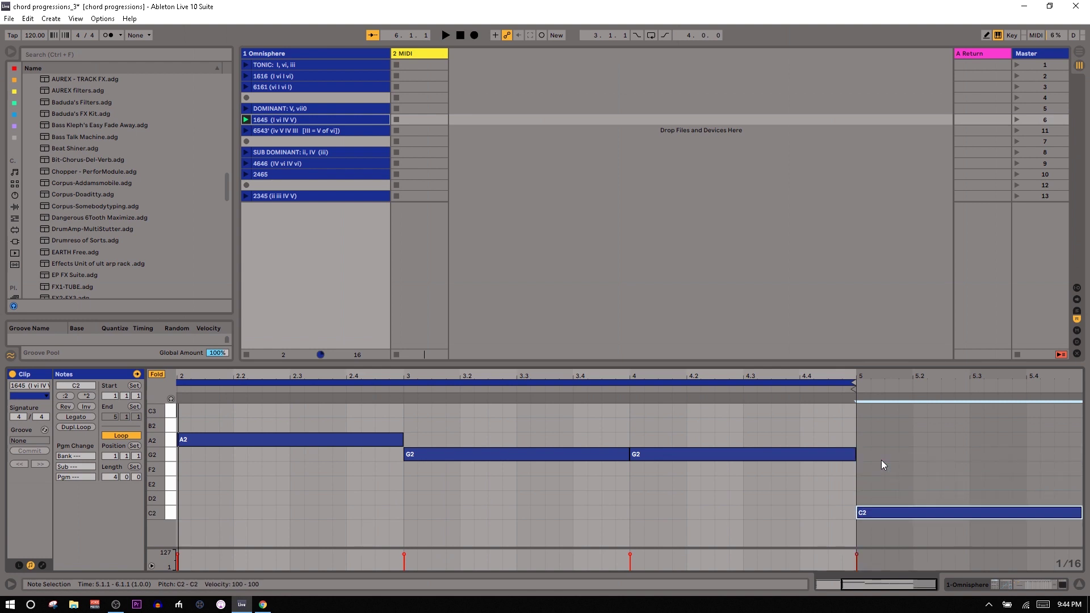
Step: Extend the 1645 clip's loop to five bars and play the progression ending on C2
{"action": "left_click_drag", "start_coordinate": [856, 383], "coordinate": [1009, 395]}
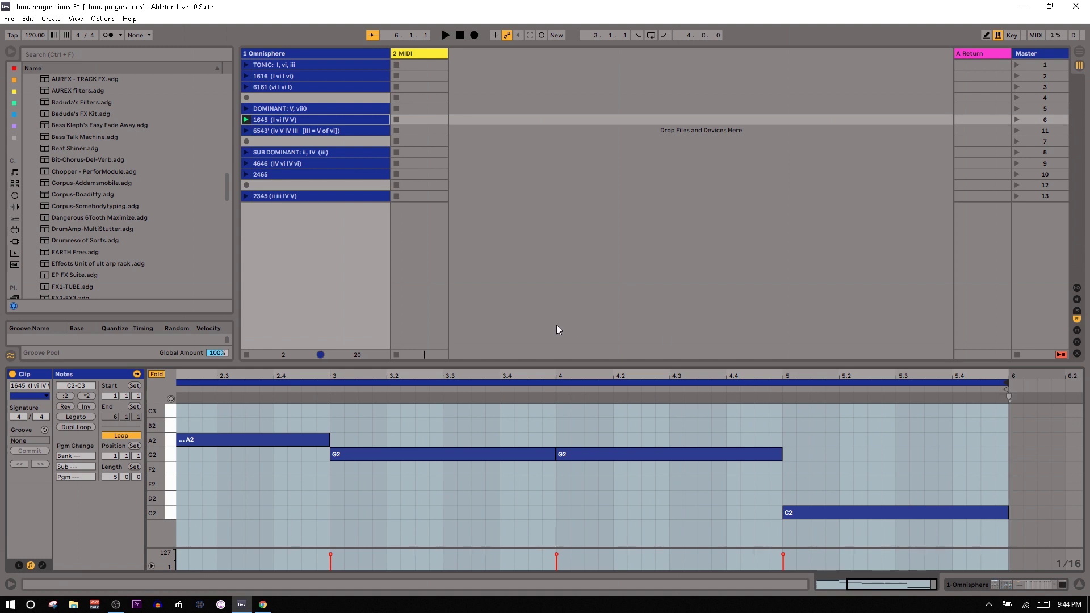
{"action": "key", "text": "space"}
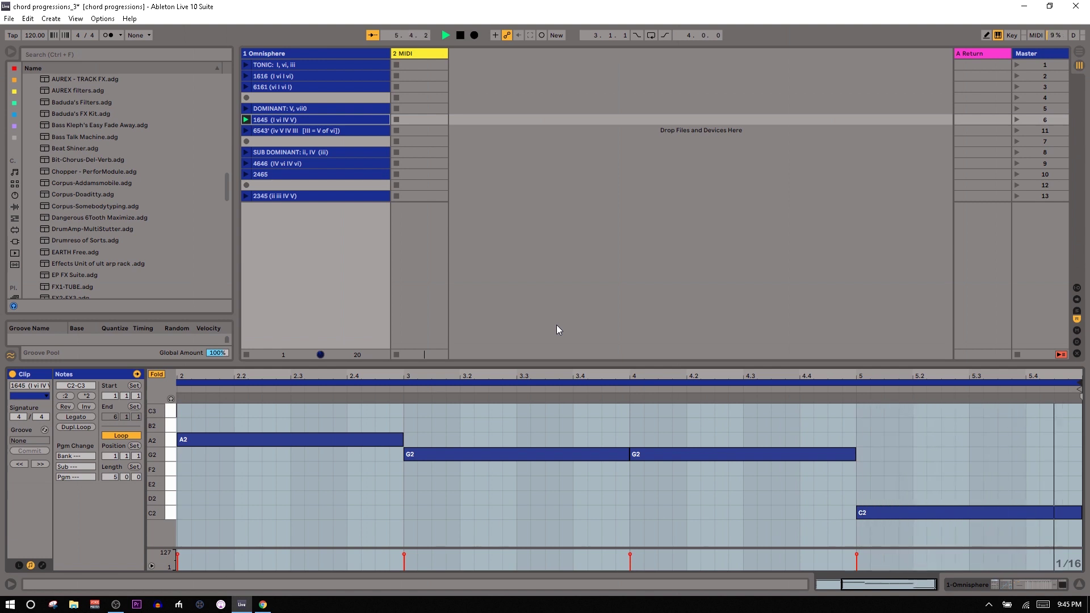
{"action": "key", "text": "space"}
Step: Raise the fifth bar's C2 note to A2 in the 1645 clip
{"action": "left_click", "coordinate": [866, 513]}
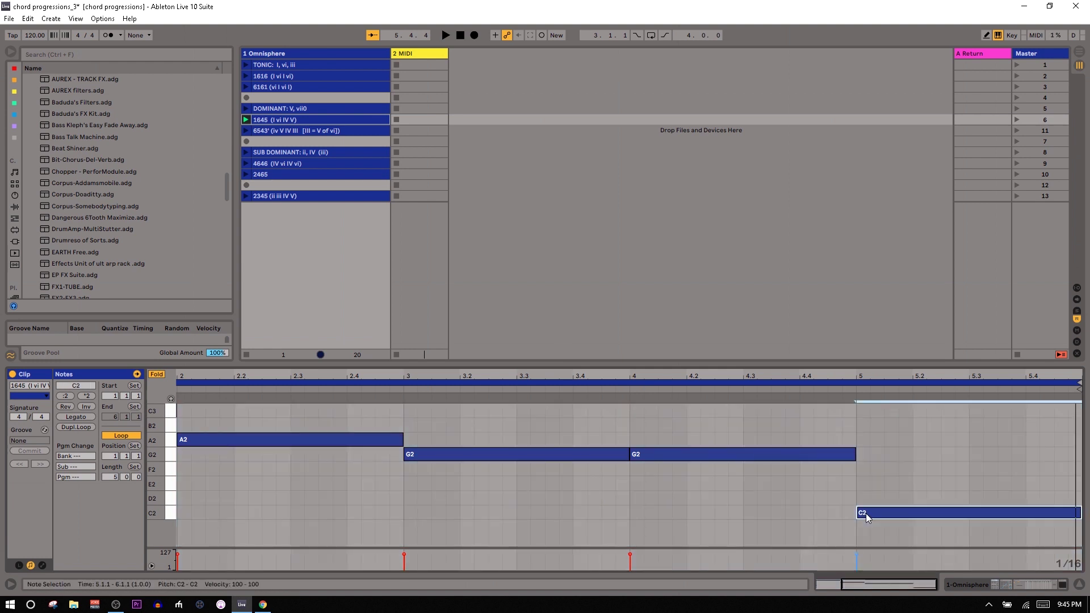
{"action": "key", "text": "Up"}
{"action": "key", "text": "Up"}
{"action": "key", "text": "Up"}
{"action": "key", "text": "Up"}
{"action": "key", "text": "Up"}
{"action": "key", "text": "Up"}
{"action": "key", "text": "Up"}
{"action": "key", "text": "Up"}
{"action": "key", "text": "Up"}
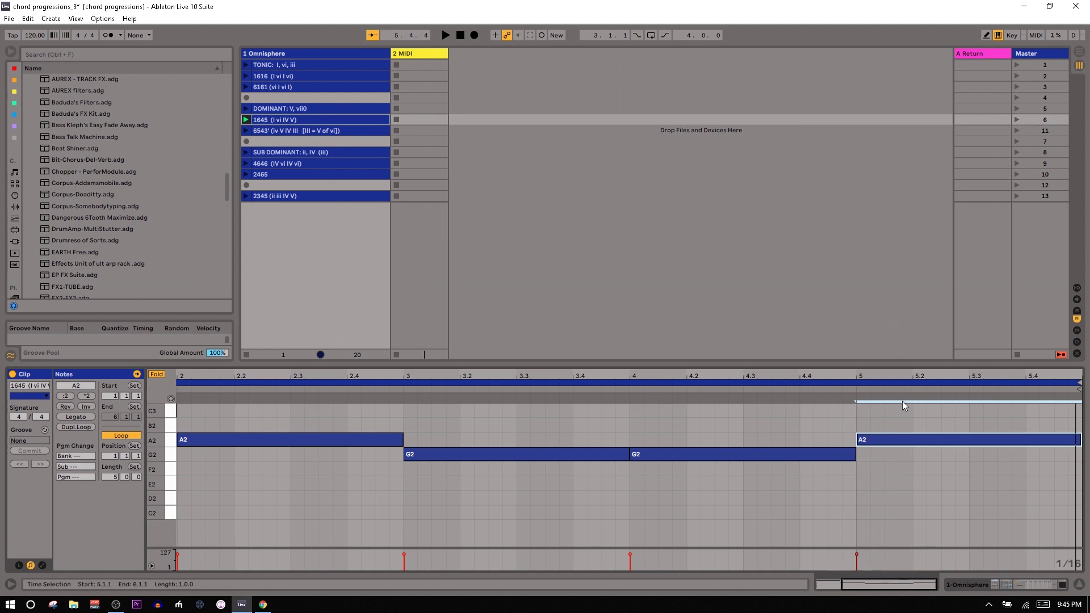
Step: Play the five-bar 1645 progression through its closing A2 chord
{"action": "left_click", "coordinate": [900, 442]}
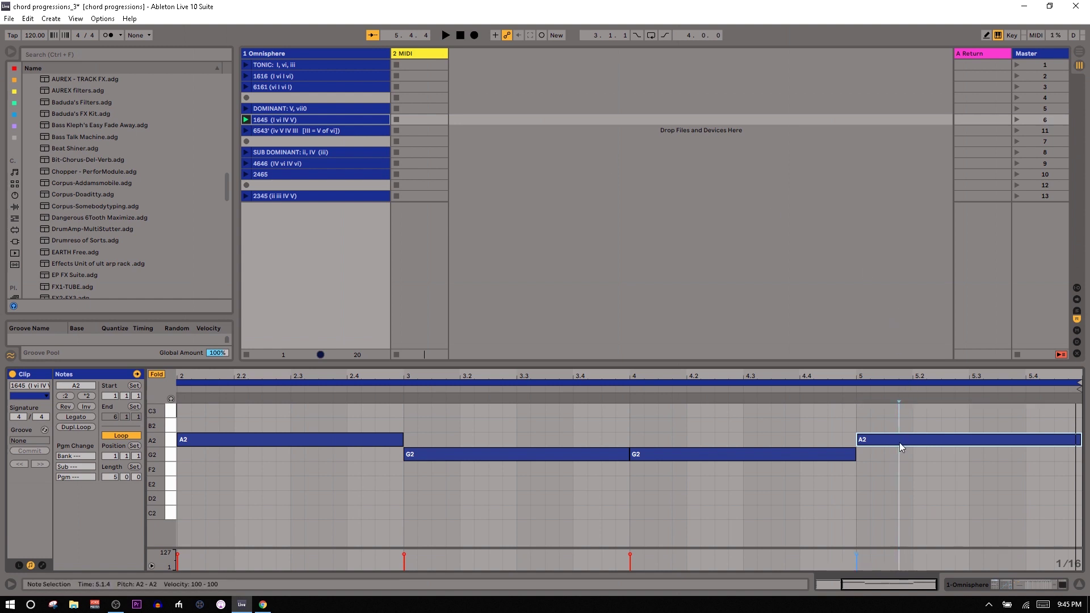
{"action": "key", "text": "space"}
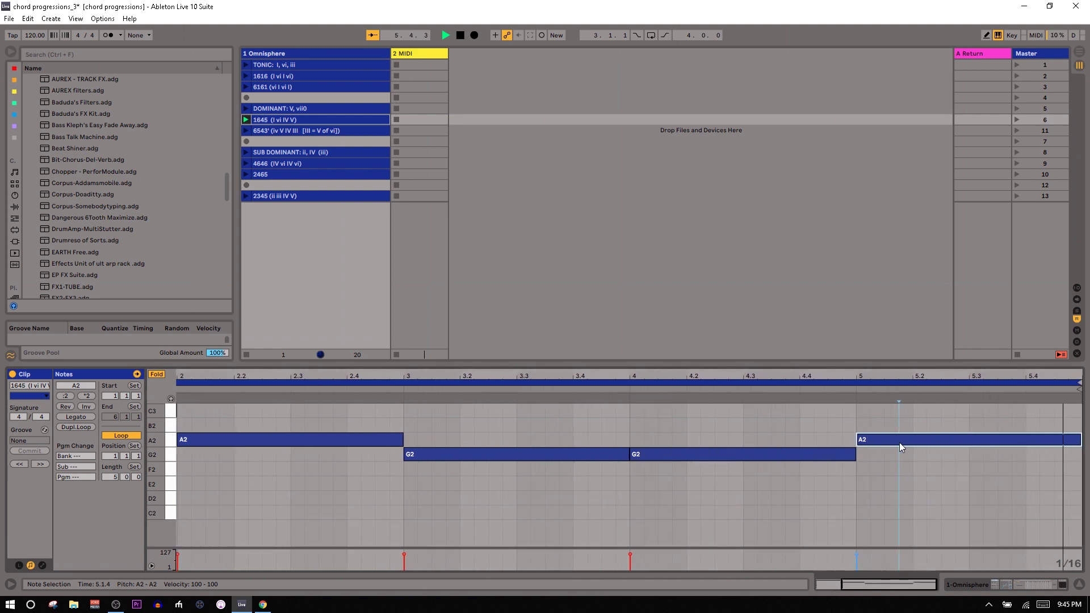
{"action": "key", "text": "space"}
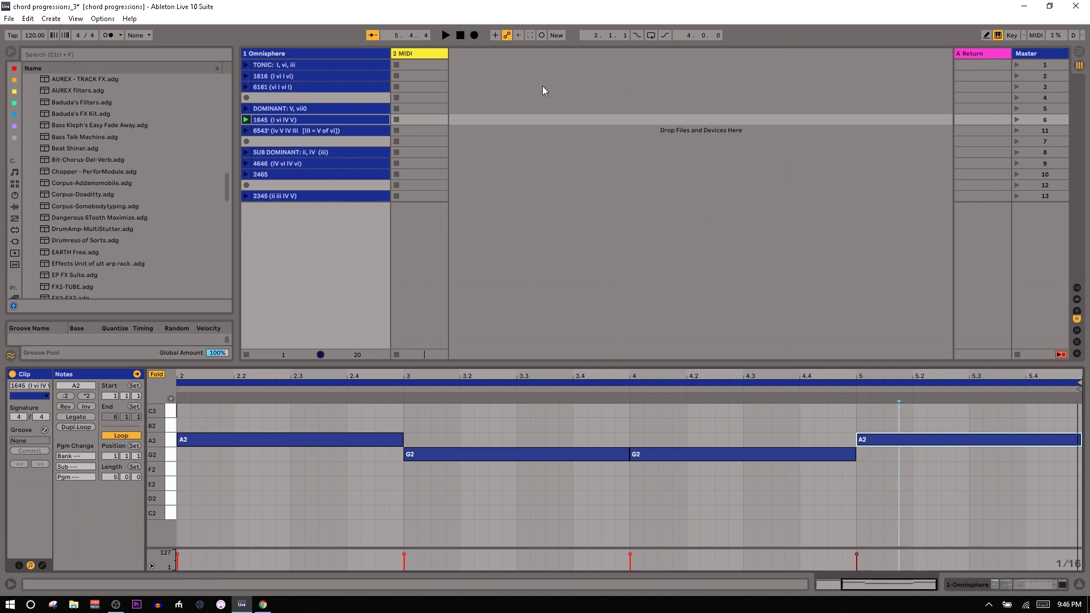
Step: Show the 6543' clip track's effects and try the Scale effect's G# input mapped to G and to G#
{"action": "left_click", "coordinate": [300, 130]}
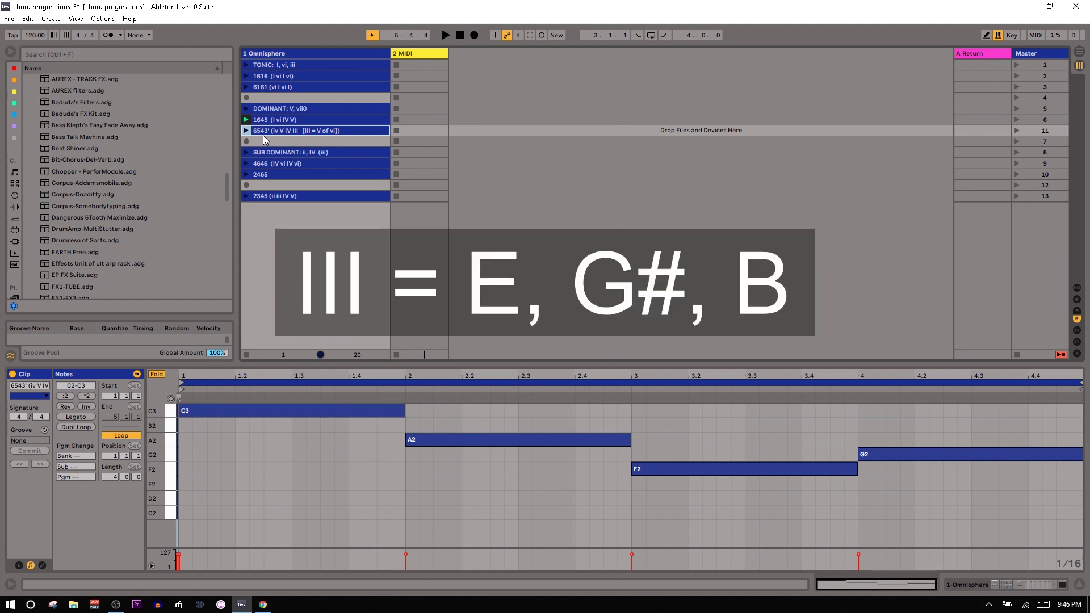
{"action": "key", "text": "shift+Tab"}
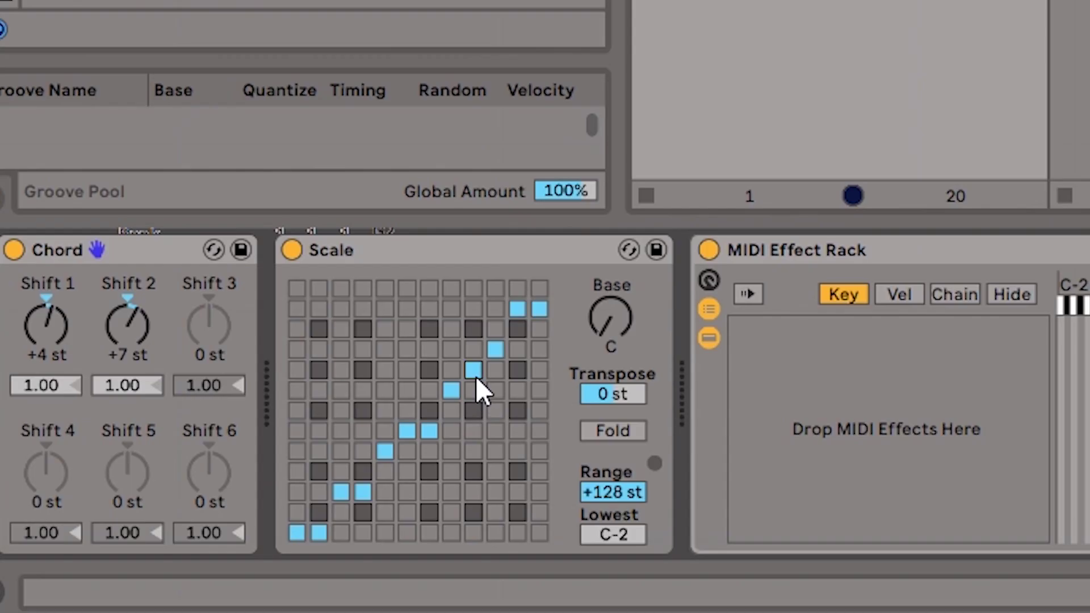
{"action": "left_click_drag", "start_coordinate": [475, 376], "coordinate": [480, 392]}
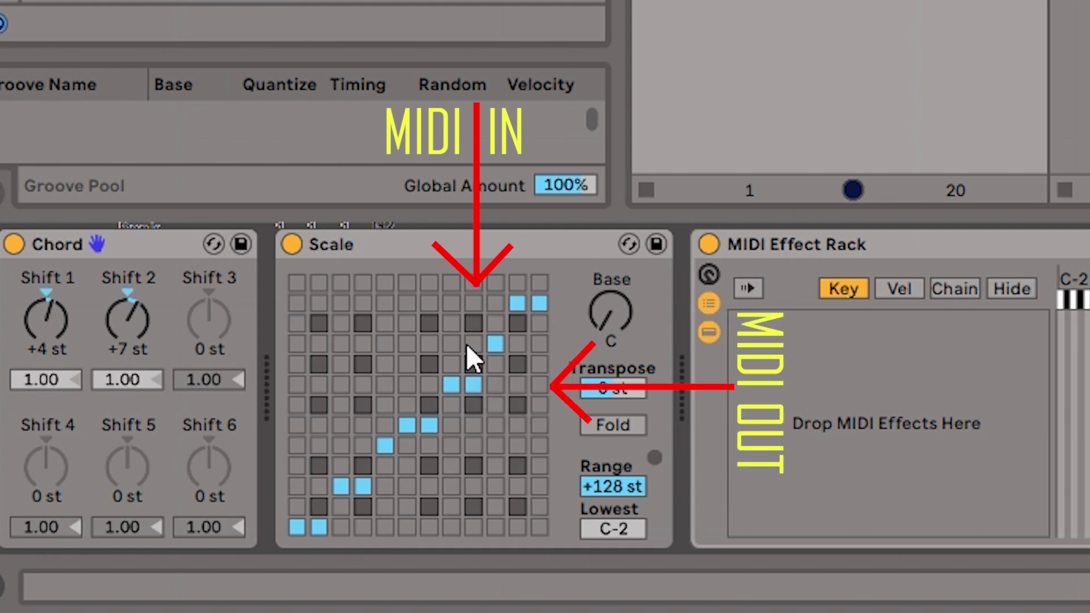
{"action": "left_click", "coordinate": [473, 364]}
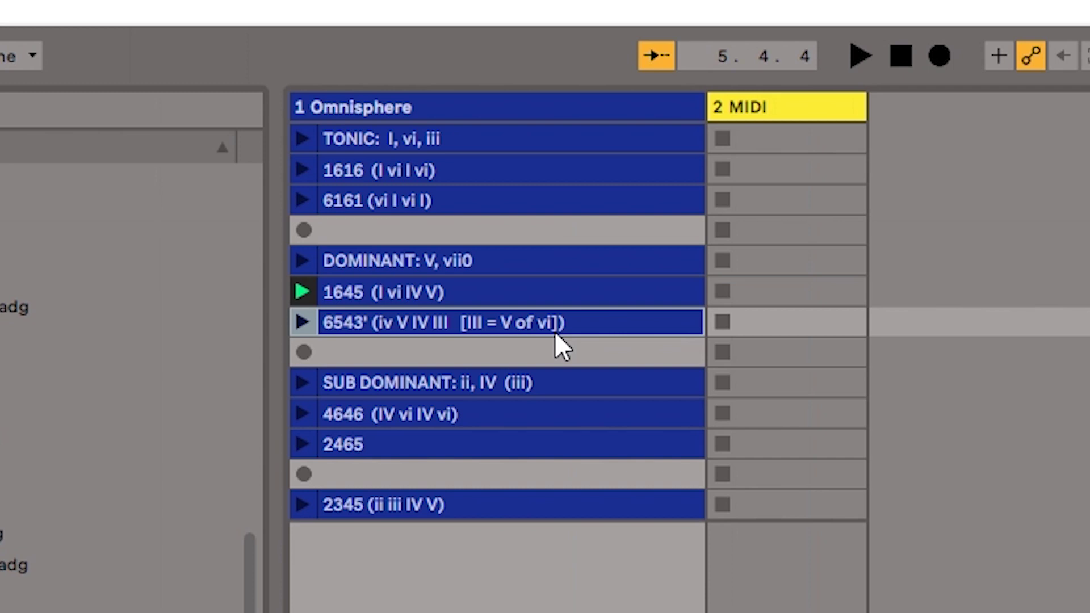
Step: Play the 6543' clip and display its A2, G2, F2 and E2 root notes
{"action": "left_click", "coordinate": [302, 322]}
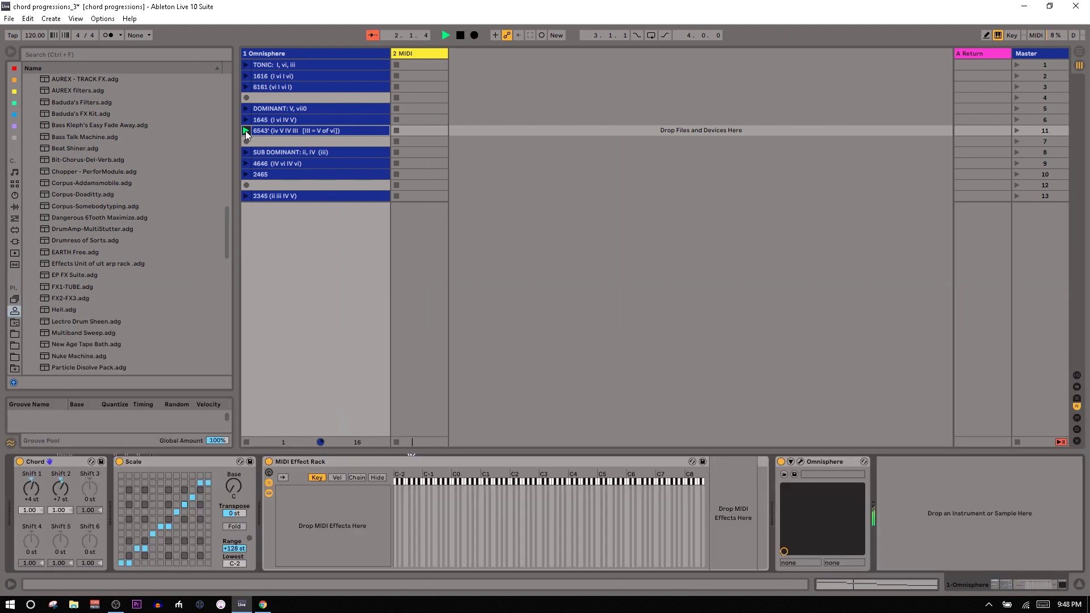
{"action": "key", "text": "shift+Tab"}
{"action": "key", "text": "shift+Tab"}
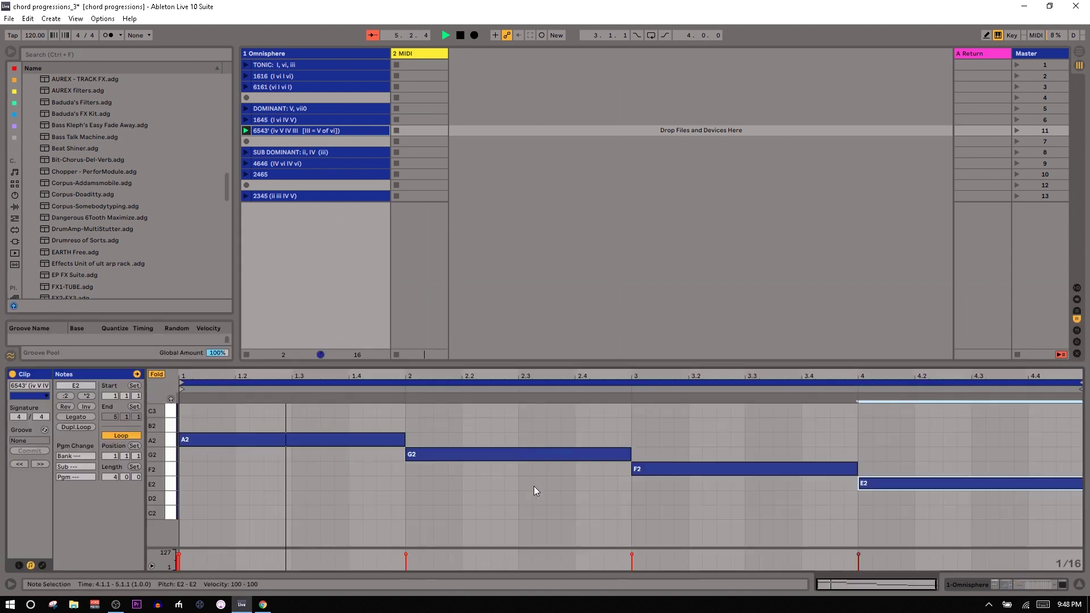
Step: Unfold the note editor and lower the 6543' clip's first-bar A2 note an octave to A1
{"action": "left_click", "coordinate": [265, 438]}
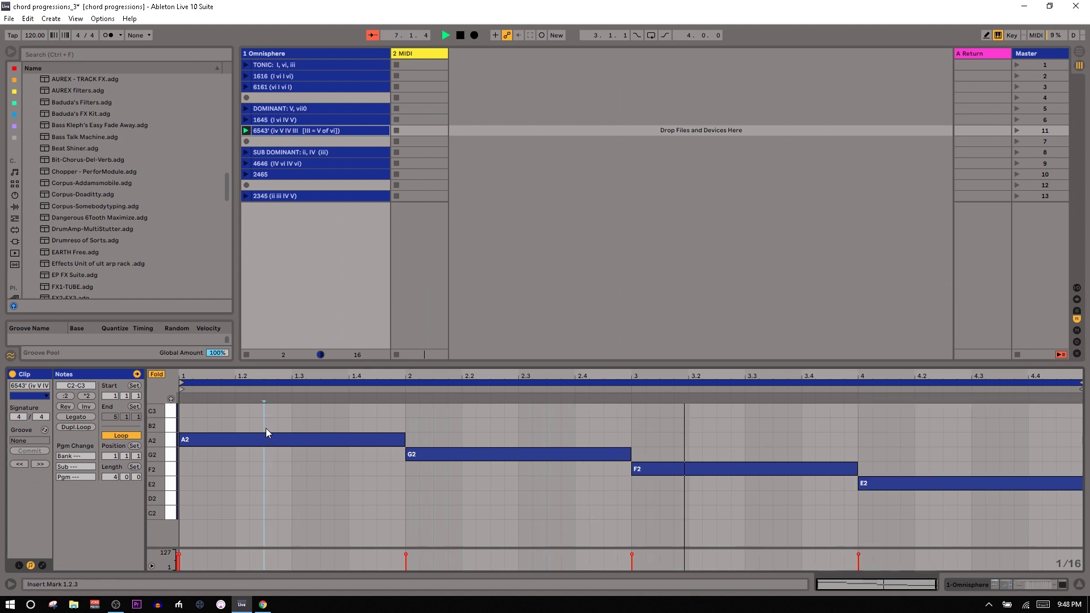
{"action": "left_click", "coordinate": [157, 375]}
{"action": "key", "text": "shift+Down"}
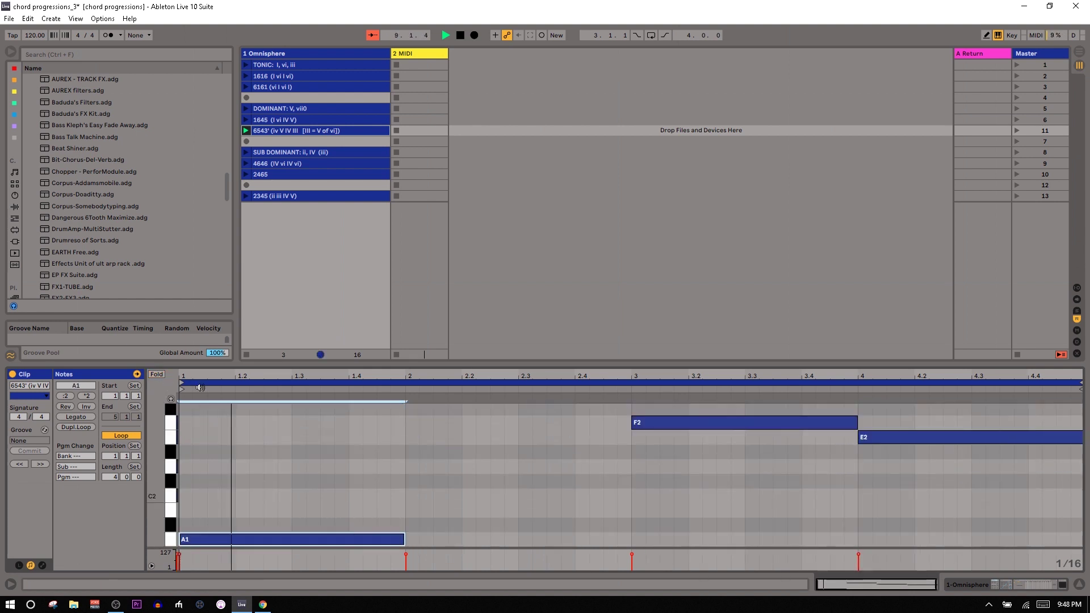
{"action": "key", "text": "space"}
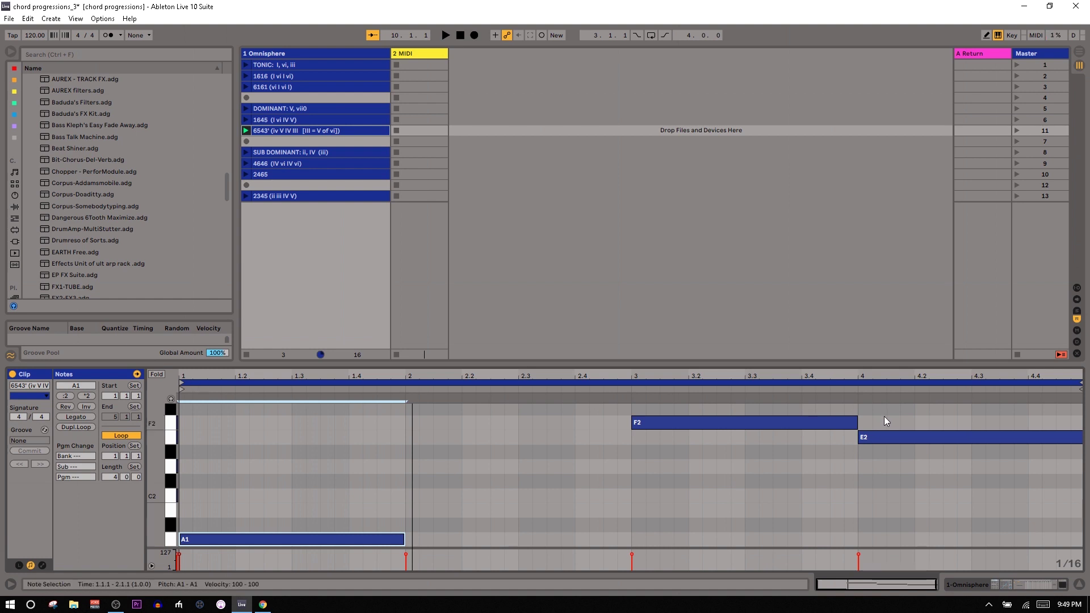
Step: Enable note preview and audition the fourth bar's E2 and the first bar's A1
{"action": "left_click", "coordinate": [877, 437]}
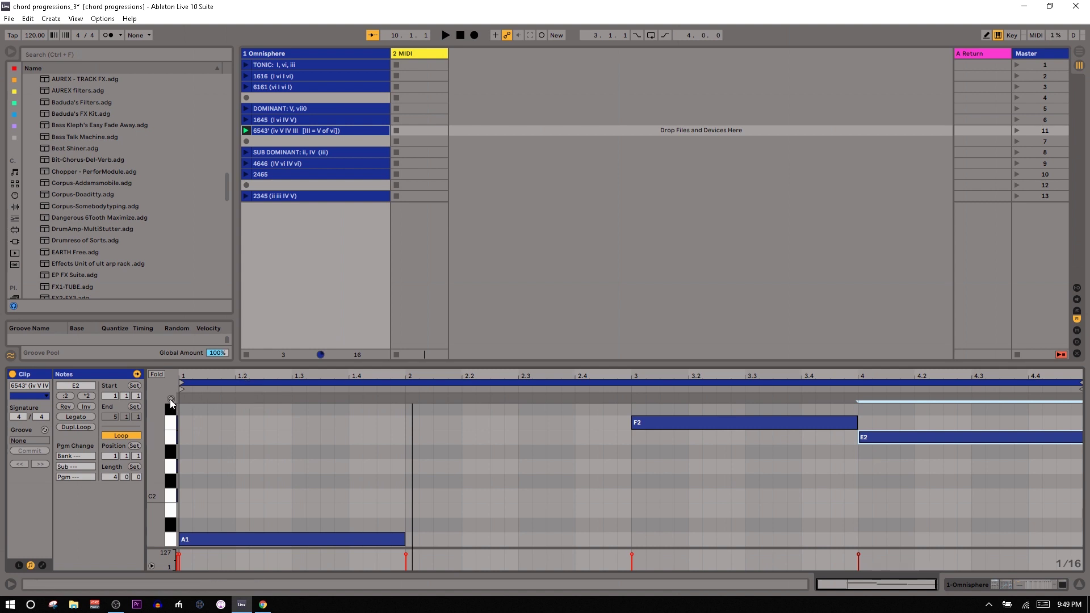
{"action": "left_click", "coordinate": [886, 443]}
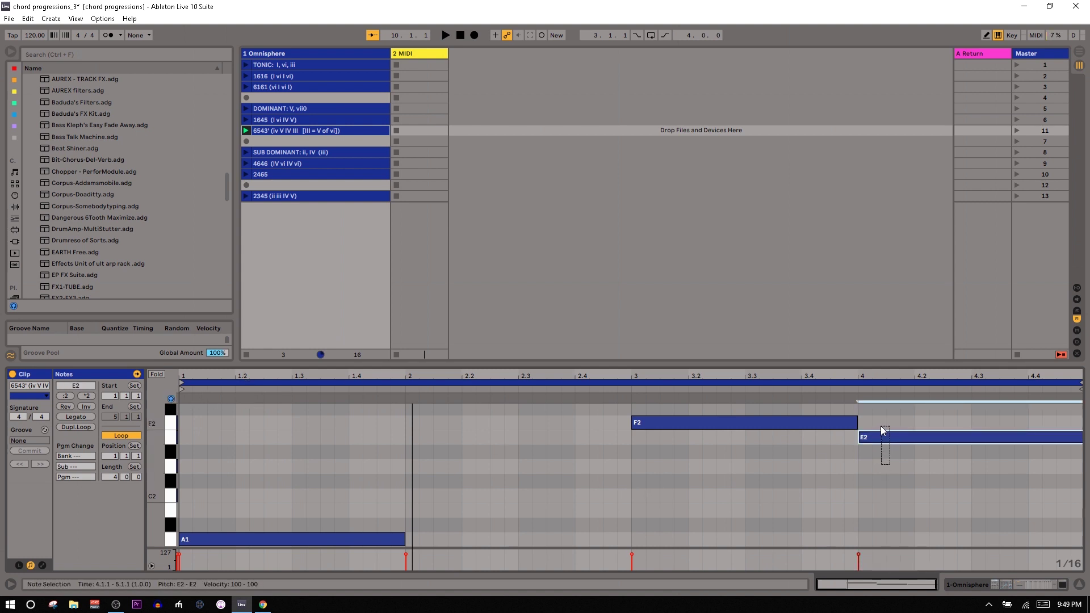
{"action": "left_click", "coordinate": [334, 509]}
{"action": "left_click", "coordinate": [337, 539]}
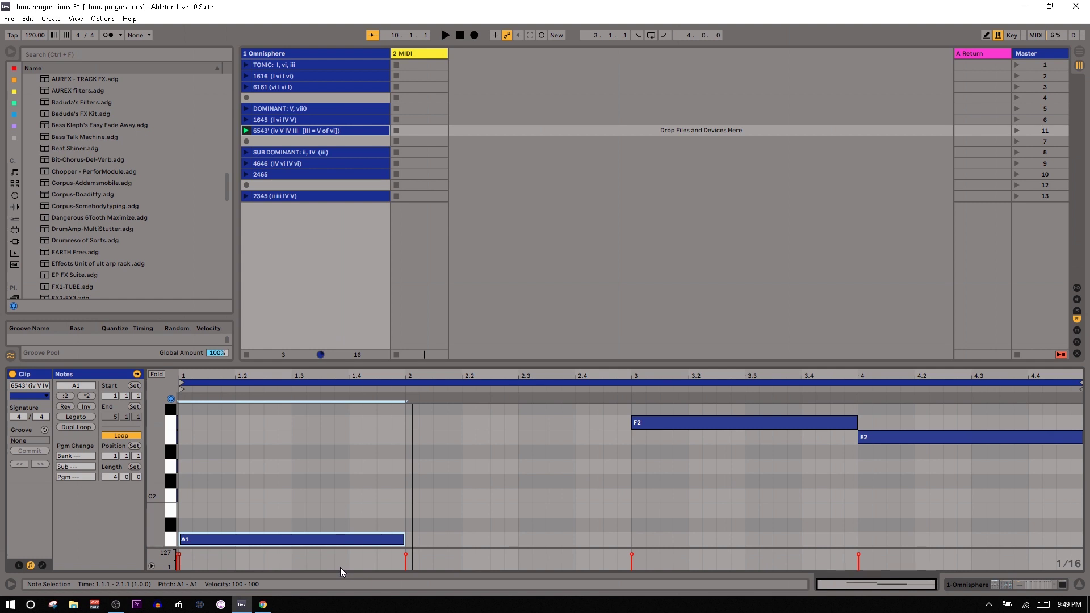
Step: Raise the first bar's A1 note back an octave to A2 and play the 6543' progression
{"action": "key", "text": "shift+Tab"}
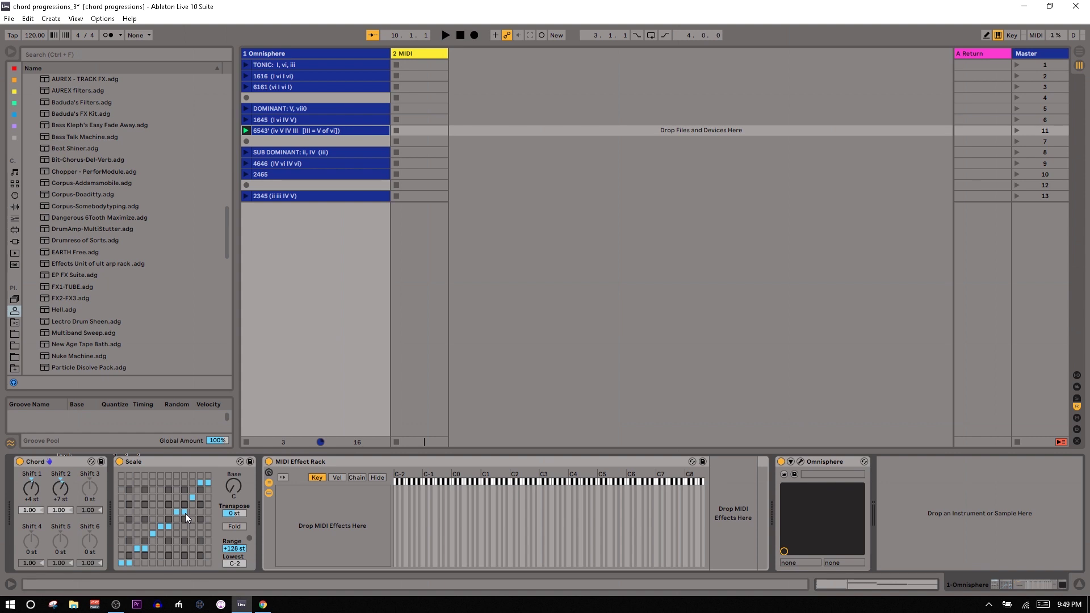
{"action": "key", "text": "shift+Tab"}
{"action": "left_click_drag", "start_coordinate": [241, 470], "coordinate": [254, 541]}
{"action": "key", "text": "shift+Up"}
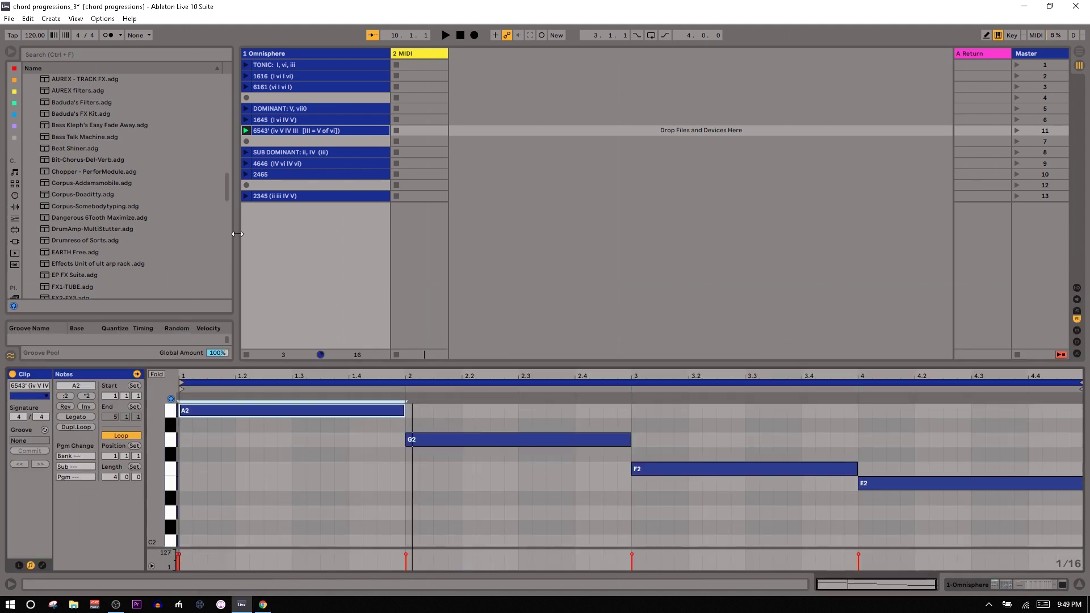
{"action": "key", "text": "space"}
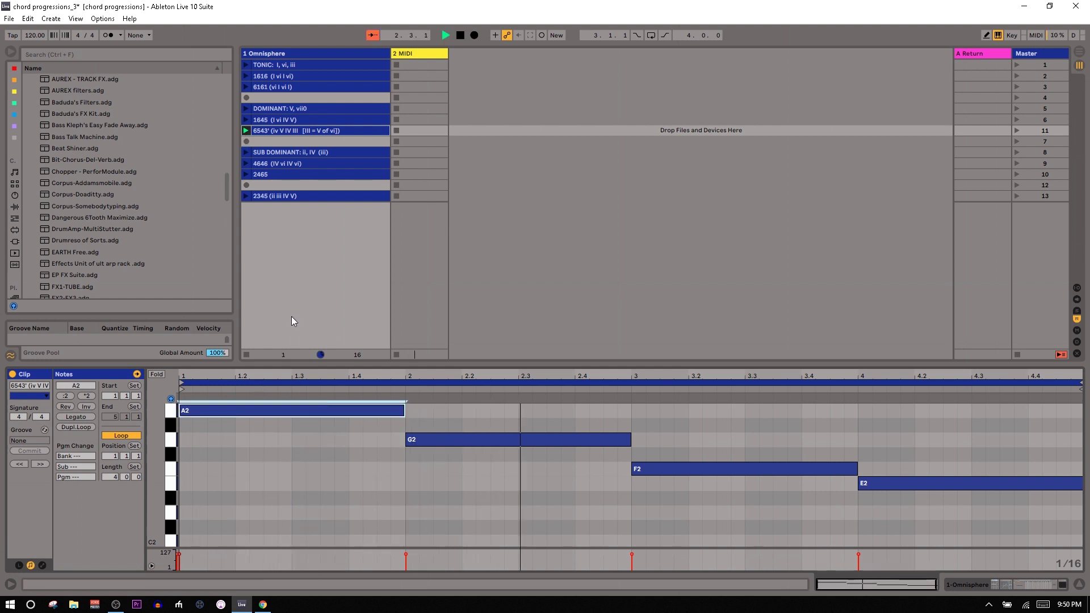
Step: Lower the first bar's note an octave to A1 during playback and listen to the progression
{"action": "key", "text": "shift+Down"}
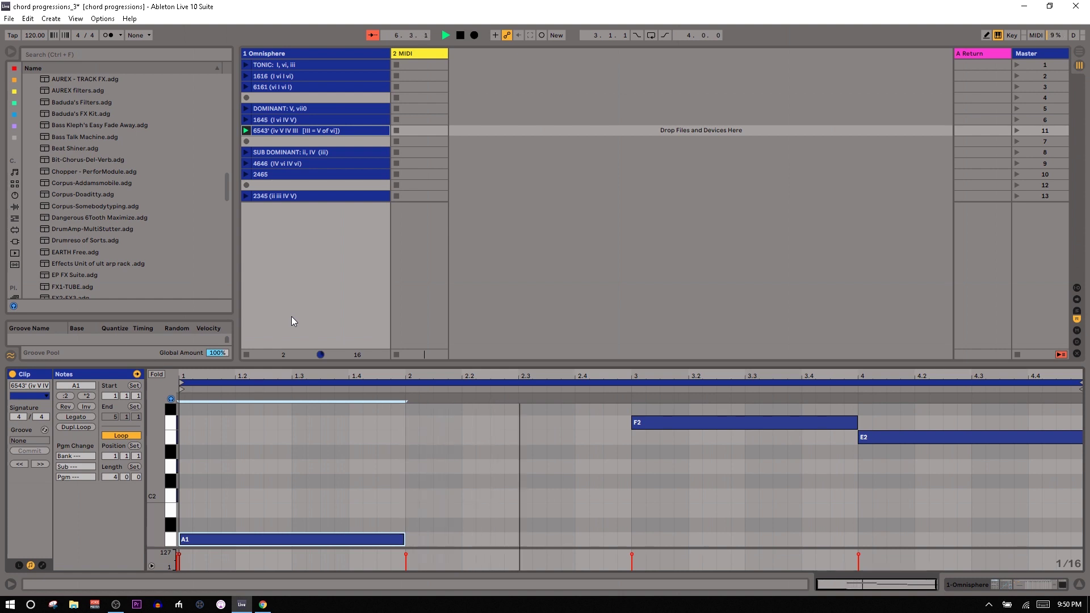
{"action": "scroll", "coordinate": [560, 472], "scroll_direction": "up", "scroll_amount": 1}
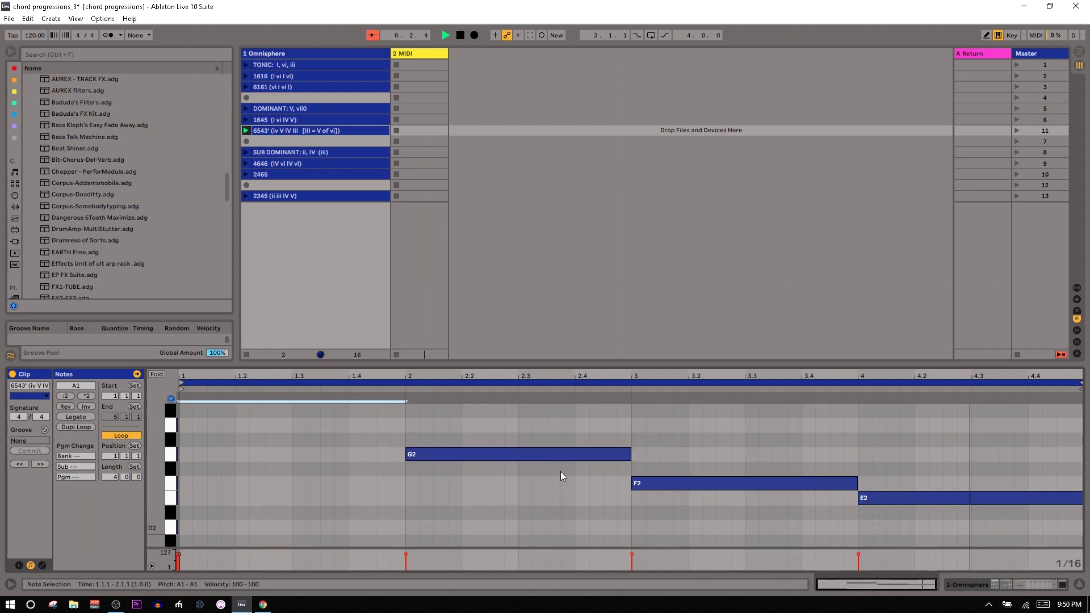
{"action": "key", "text": "space"}
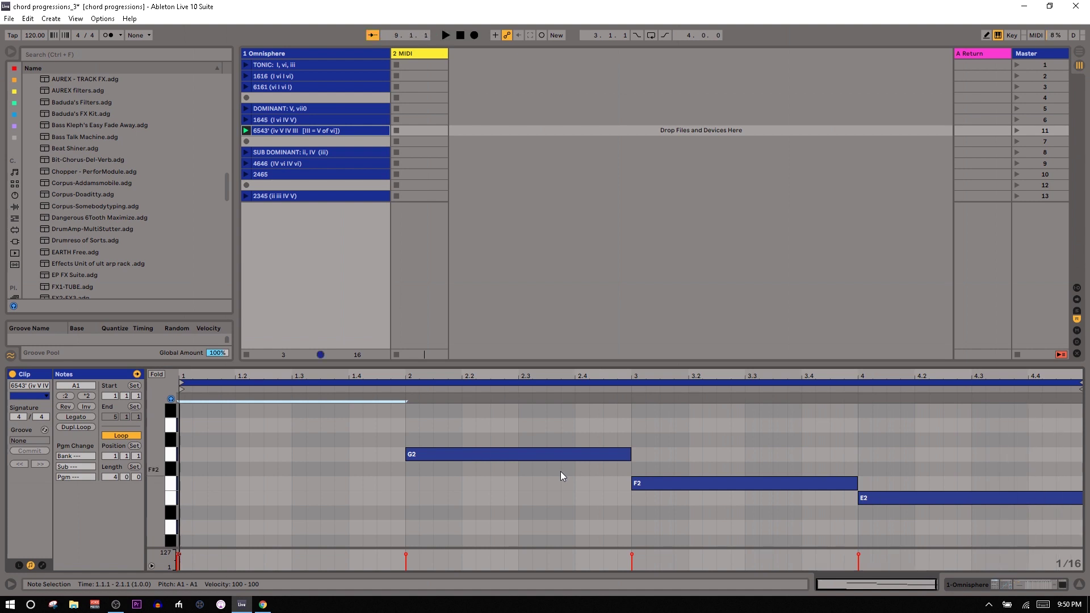
Step: Audition the fourth bar's E2 note, check the Scale effect's mapping, and select bar 4 in the note editor
{"action": "left_click", "coordinate": [886, 496]}
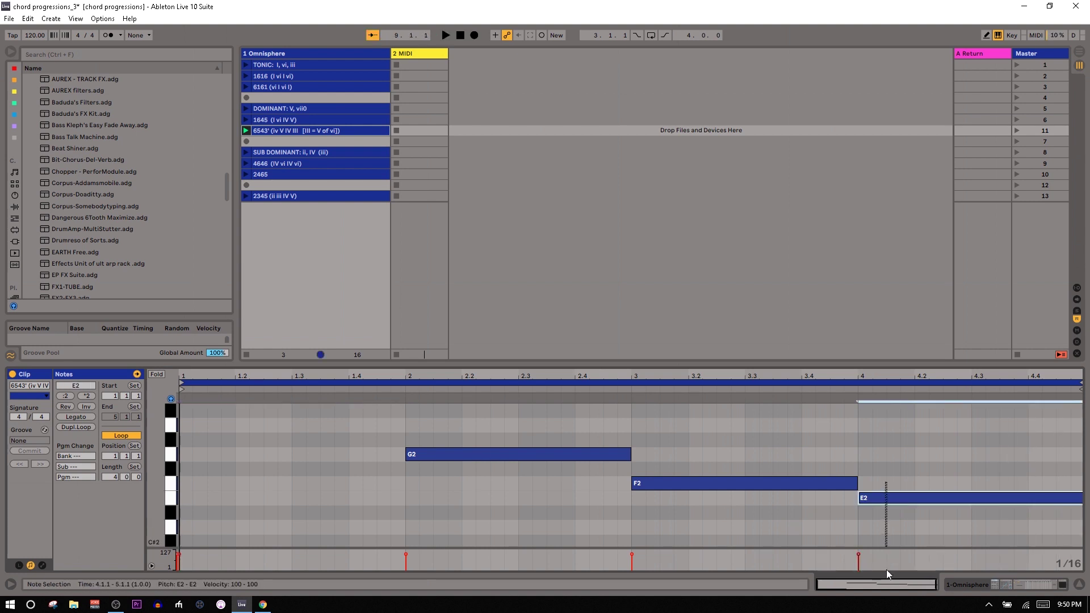
{"action": "key", "text": "shift+Tab"}
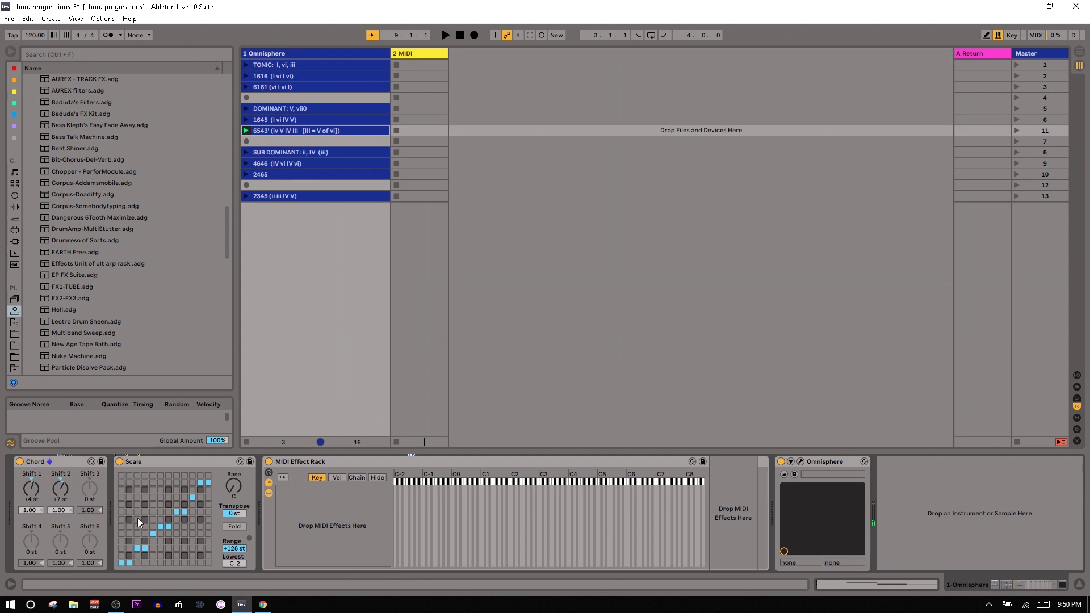
{"action": "key", "text": "shift+Tab"}
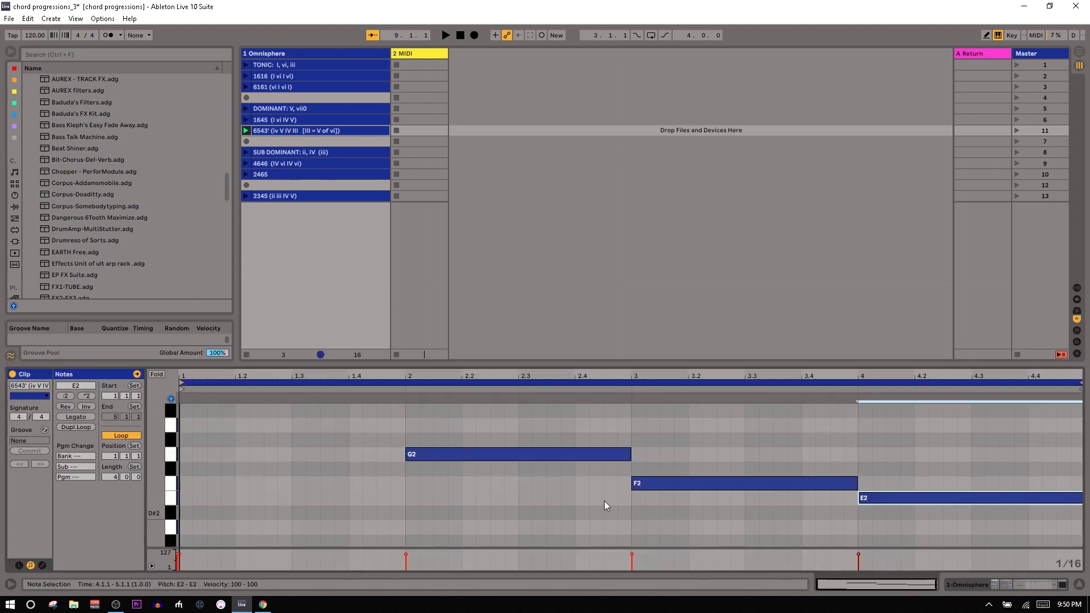
{"action": "left_click_drag", "start_coordinate": [928, 427], "coordinate": [893, 609]}
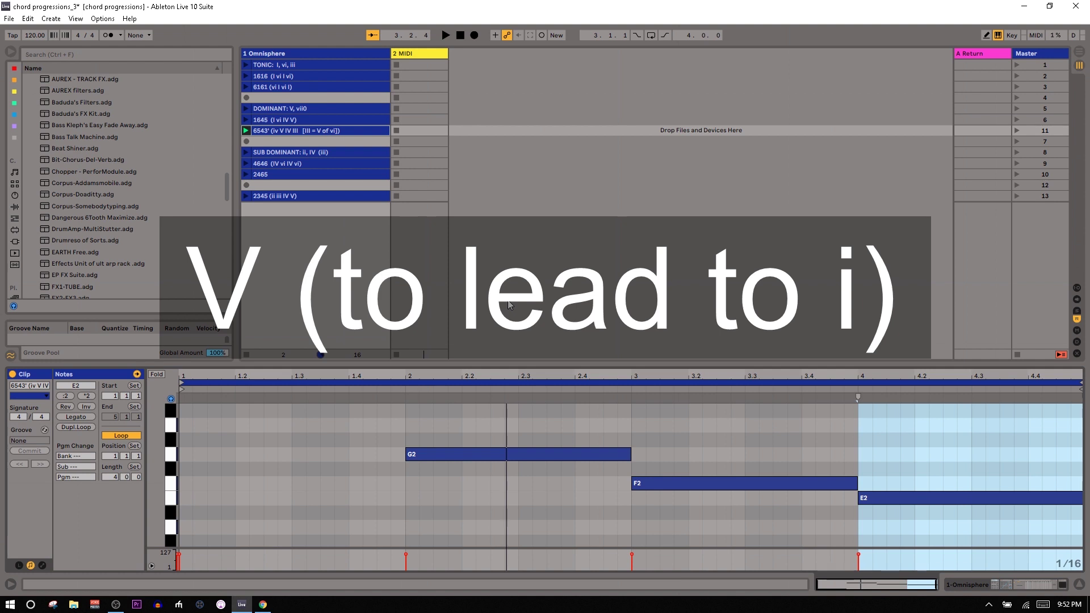
Step: Open the SUB DOMINANT clip briefly, return to the 6543' clip and check its track's Chord and Scale effects
{"action": "left_click", "coordinate": [334, 152]}
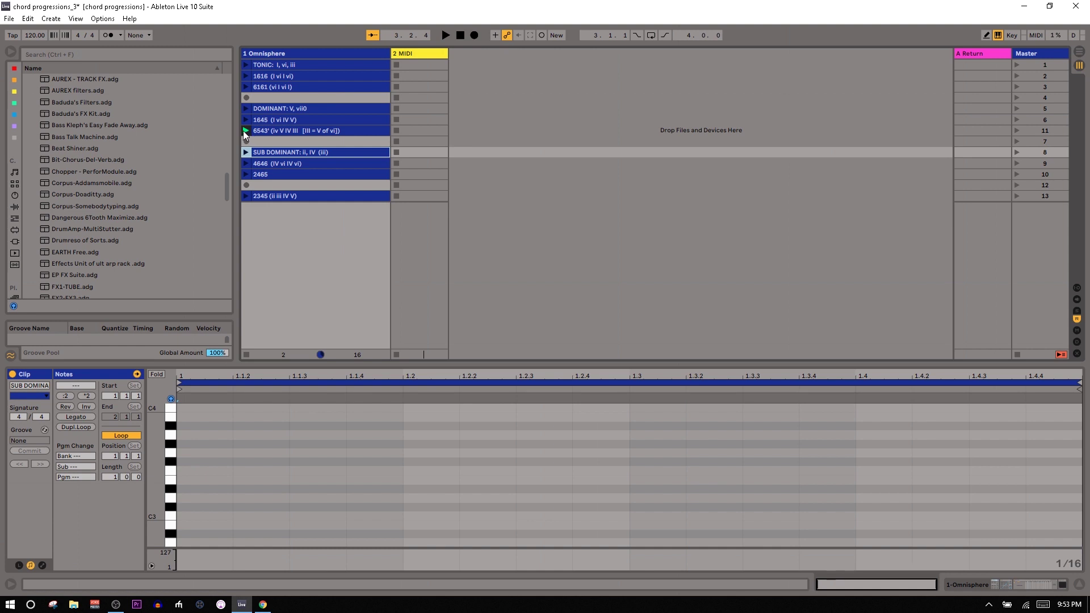
{"action": "left_click", "coordinate": [272, 130]}
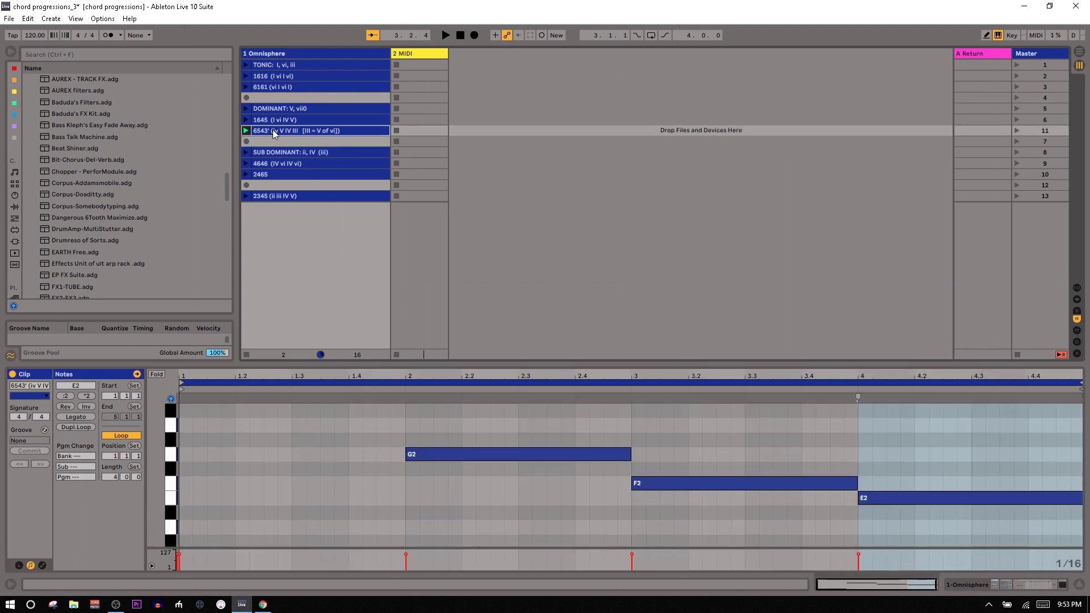
{"action": "key", "text": "shift+Tab"}
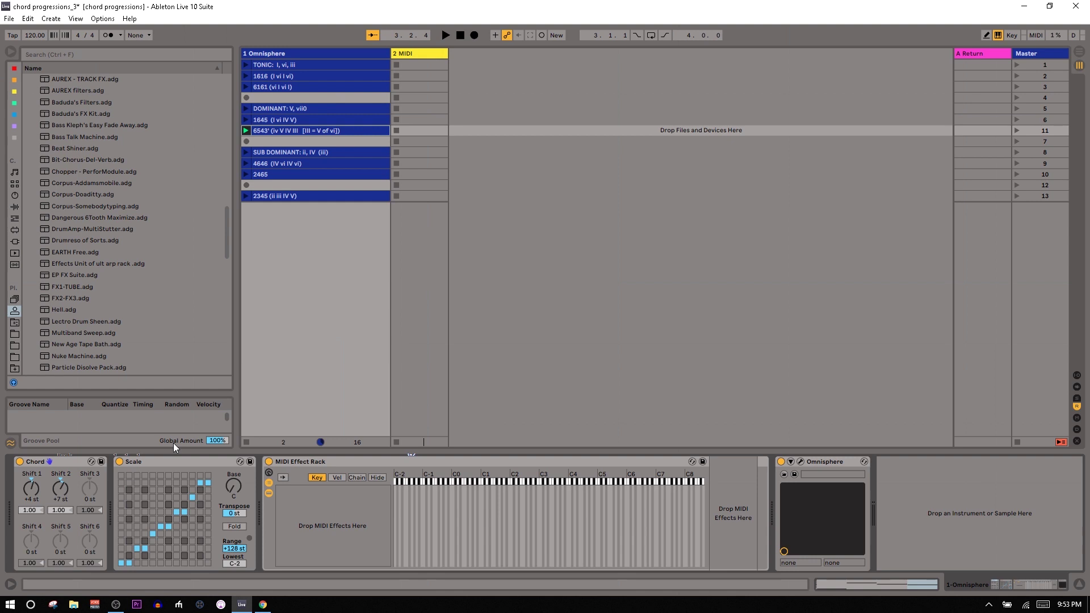
{"action": "key", "text": "shift+Tab"}
{"action": "key", "text": "shift+Tab"}
{"action": "left_click", "coordinate": [185, 505]}
{"action": "double_click", "coordinate": [254, 133]}
Step: Raise the first bar's note in the 6543' clip an octave to A2 and audition it
{"action": "scroll", "coordinate": [269, 503], "scroll_direction": "down", "scroll_amount": 2}
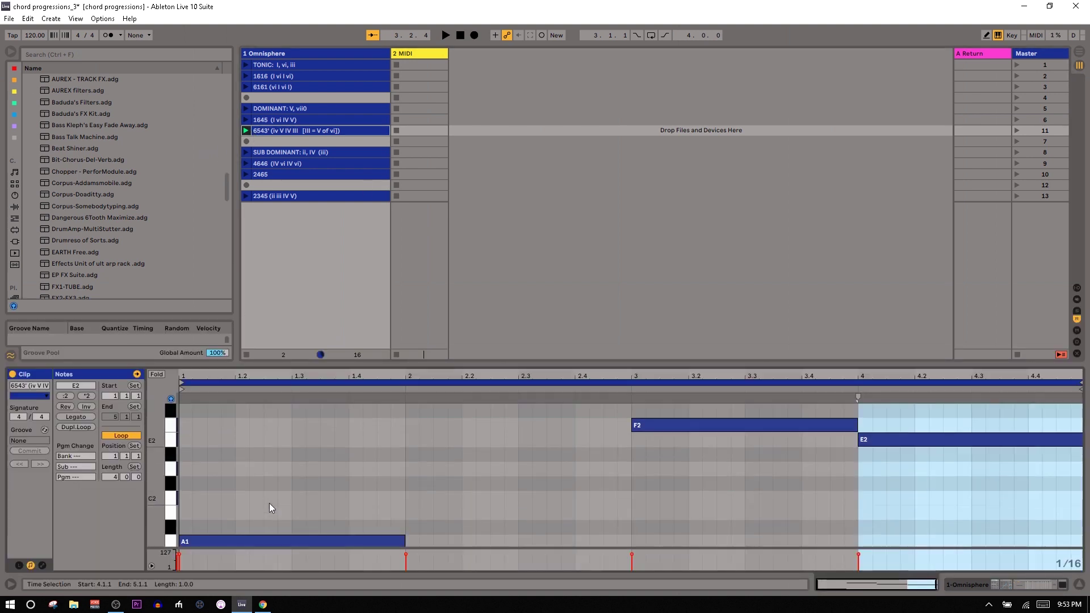
{"action": "left_click_drag", "start_coordinate": [269, 503], "coordinate": [264, 608]}
{"action": "key", "text": "shift+Up"}
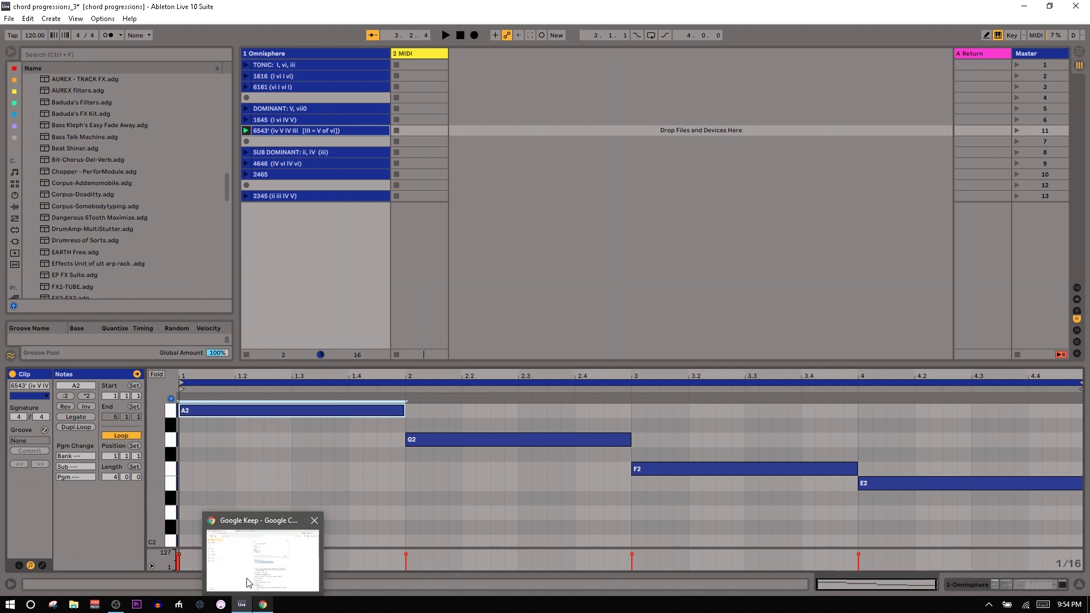
{"action": "left_click", "coordinate": [240, 458]}
{"action": "left_click", "coordinate": [227, 409]}
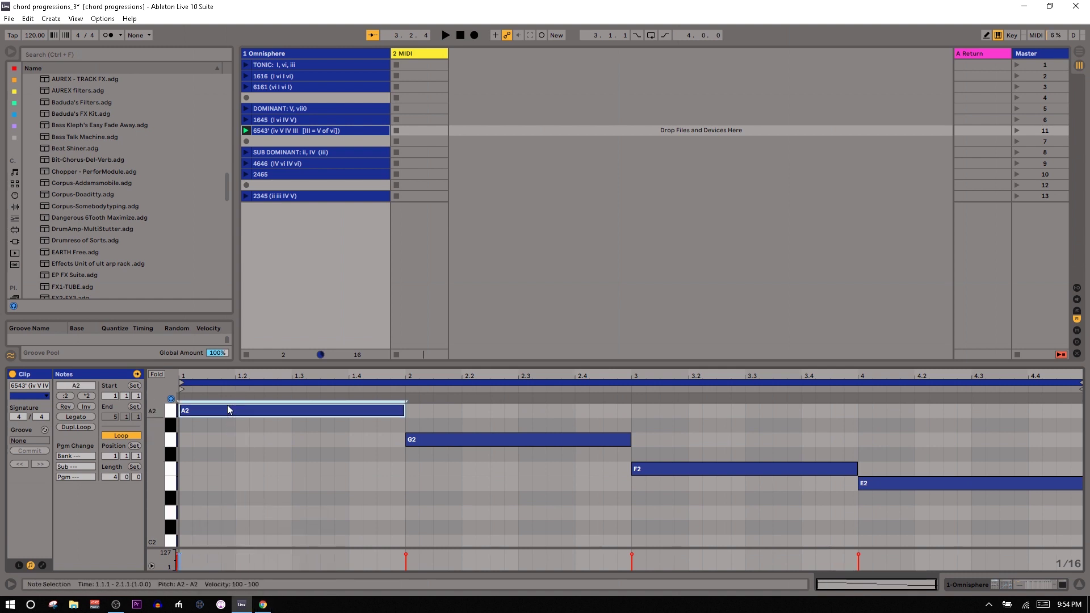
Step: Play the 6543' and 4646 clips alternately to compare the dominant and subdominant progressions
{"action": "left_click", "coordinate": [376, 163]}
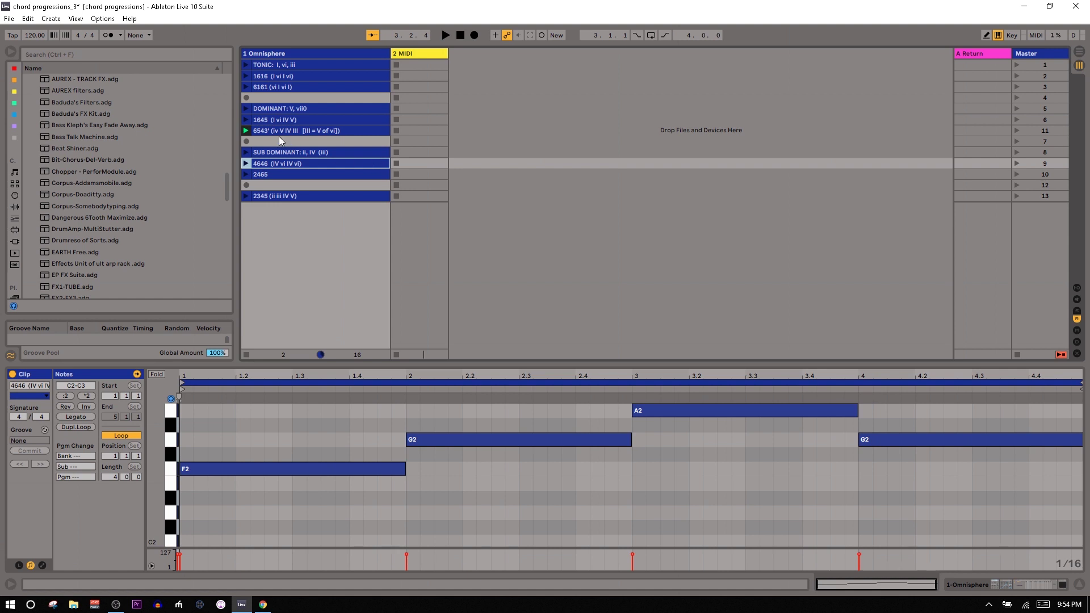
{"action": "left_click", "coordinate": [247, 131]}
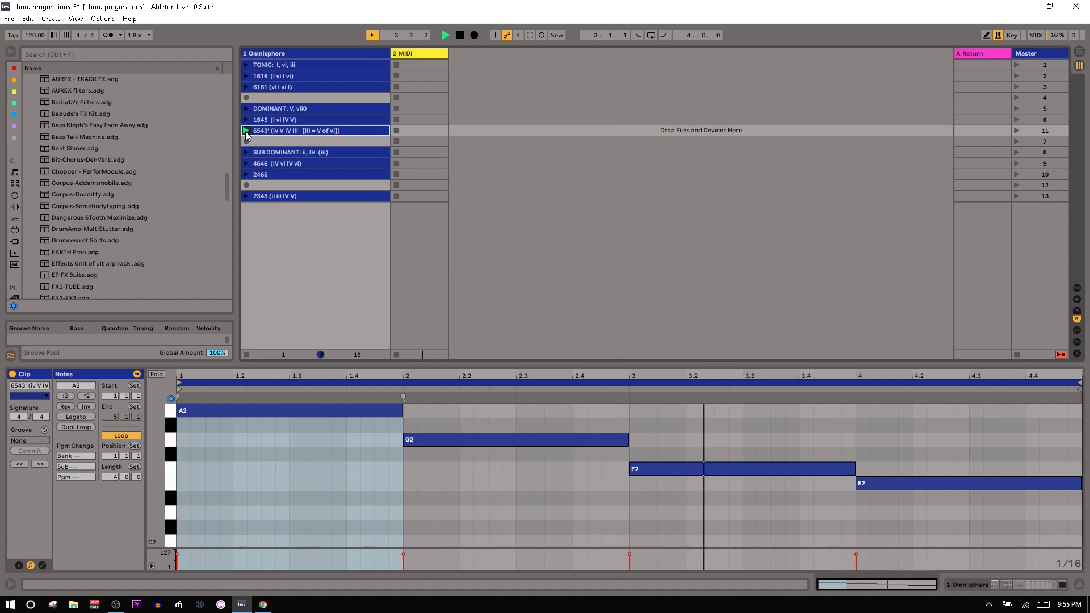
{"action": "left_click", "coordinate": [245, 165]}
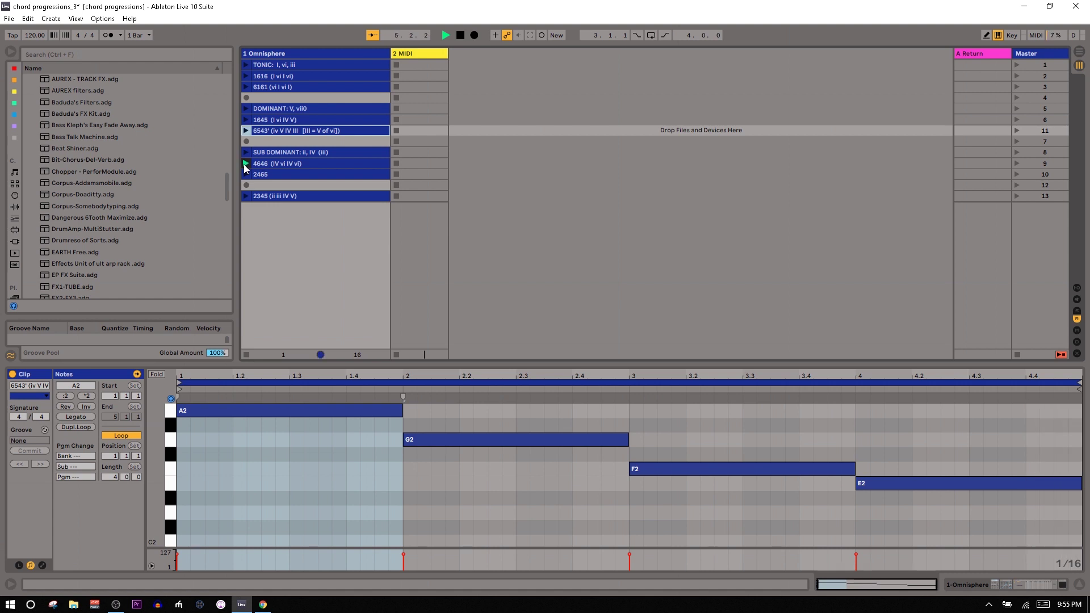
{"action": "left_click", "coordinate": [255, 168]}
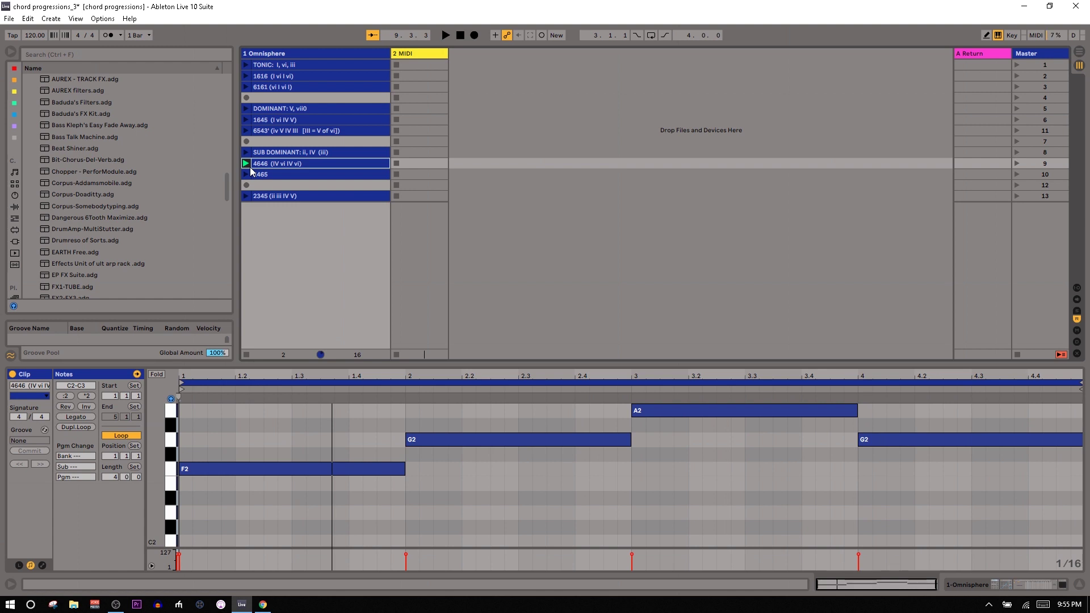
{"action": "left_click", "coordinate": [246, 131]}
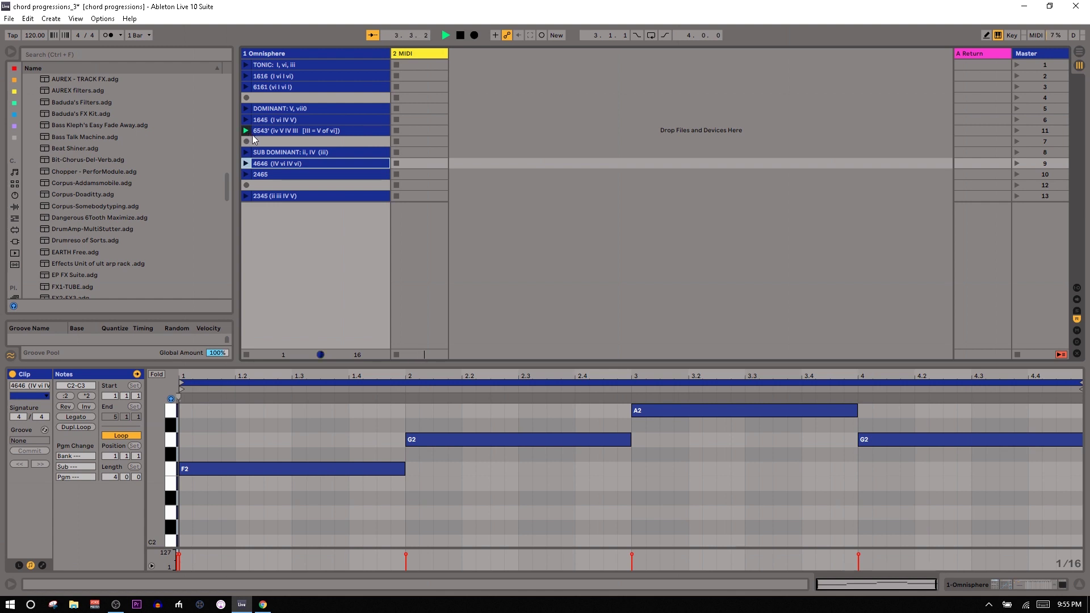
{"action": "left_click", "coordinate": [247, 164]}
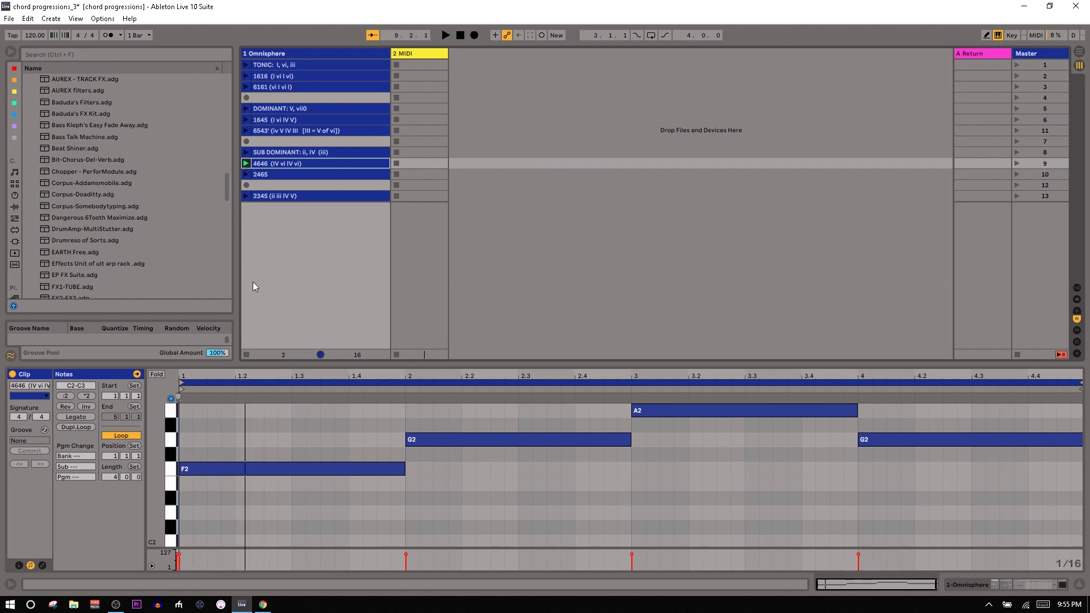
Step: Audition the third bar's A2 note in the 4646 clip and replay the clip from its opening IV chord
{"action": "left_click", "coordinate": [654, 410]}
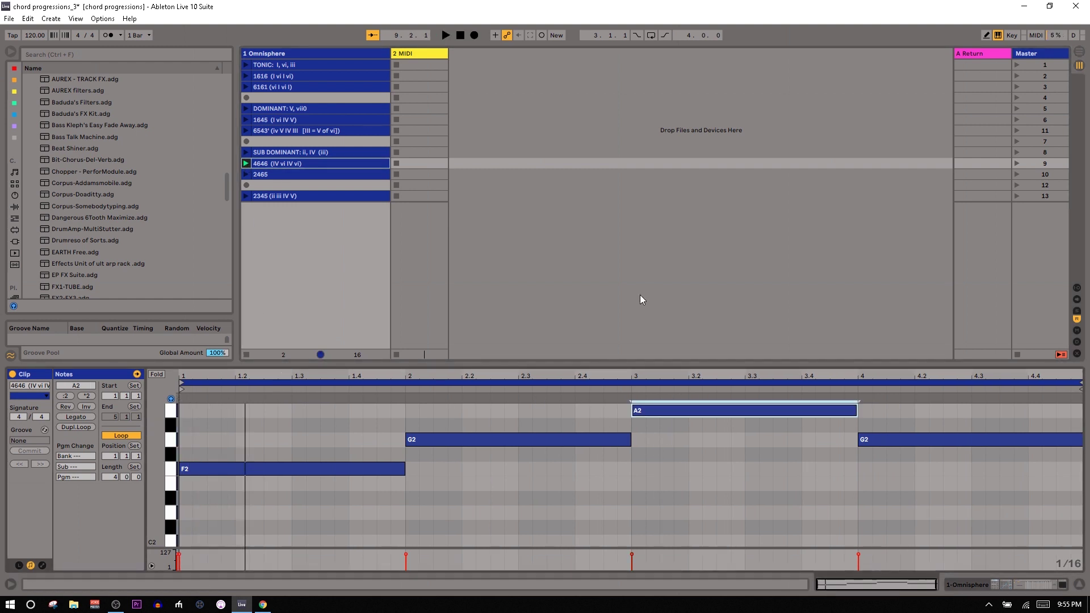
{"action": "left_click", "coordinate": [230, 533]}
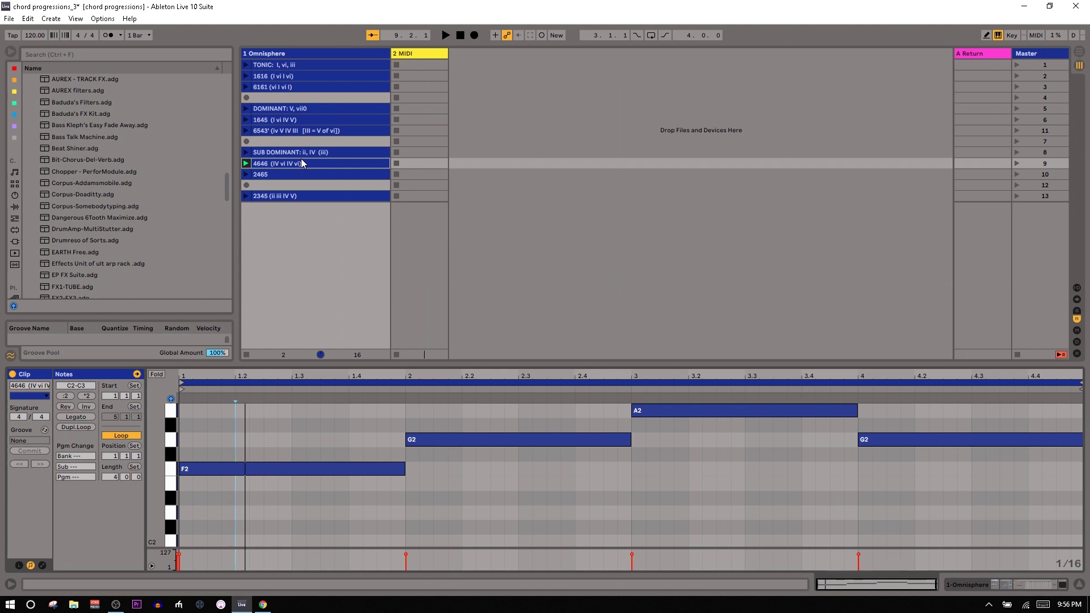
{"action": "left_click", "coordinate": [246, 164]}
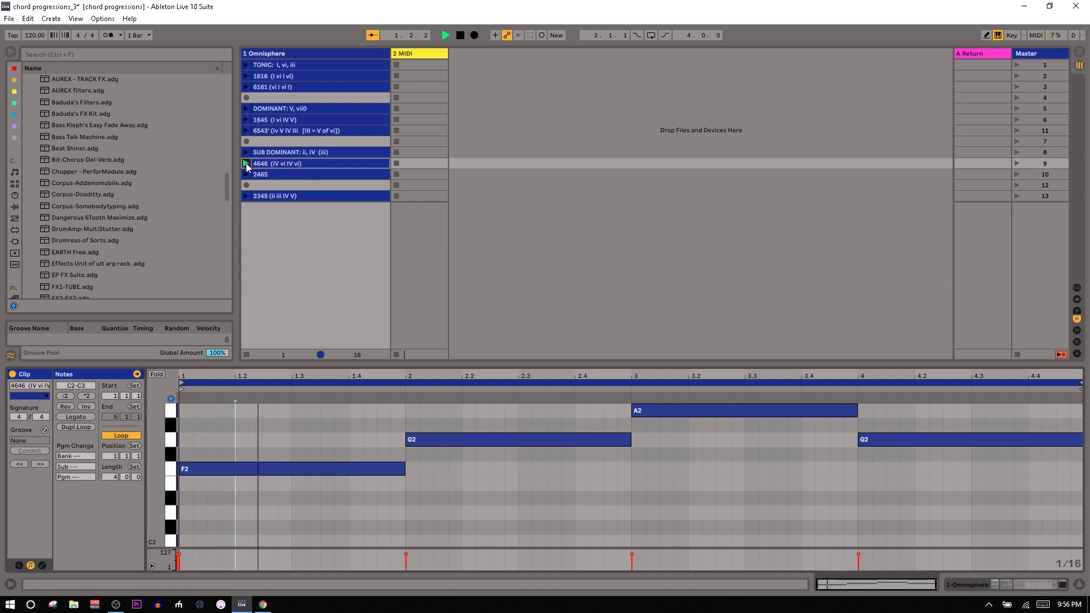
{"action": "key", "text": "space"}
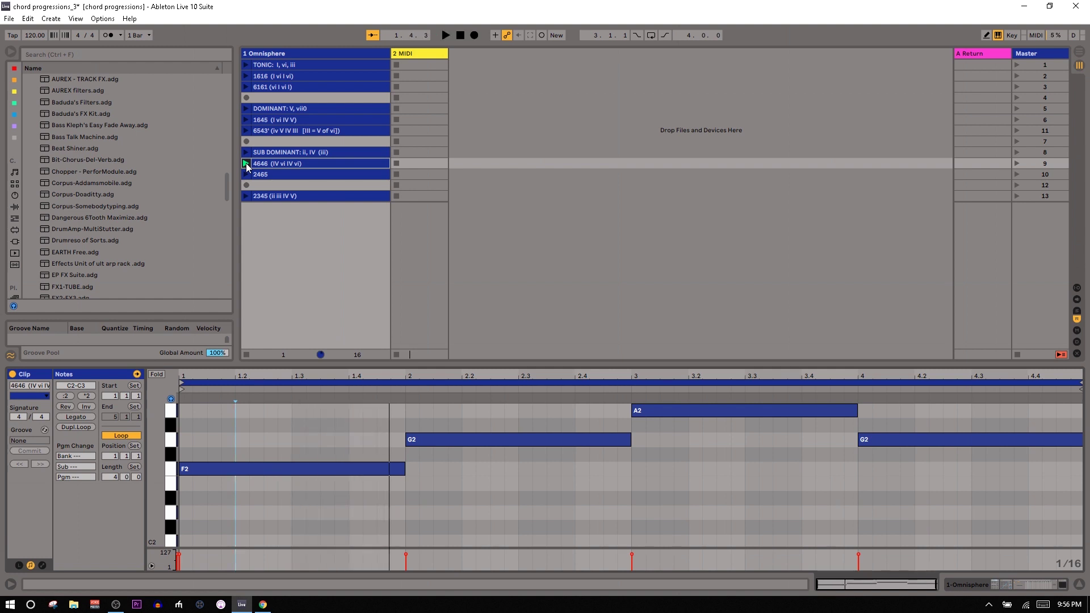
{"action": "left_click", "coordinate": [247, 163]}
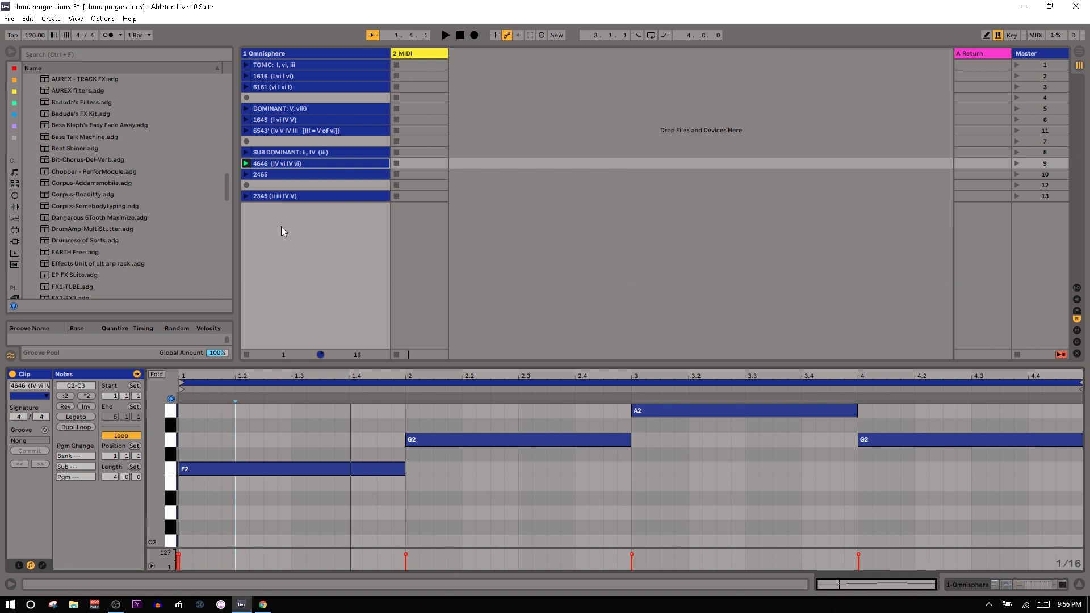
Step: Insert a scene below the 2345 clip and create an empty MIDI clip in its Omnisphere slot
{"action": "left_click", "coordinate": [375, 197]}
{"action": "key", "text": "ctrl+i"}
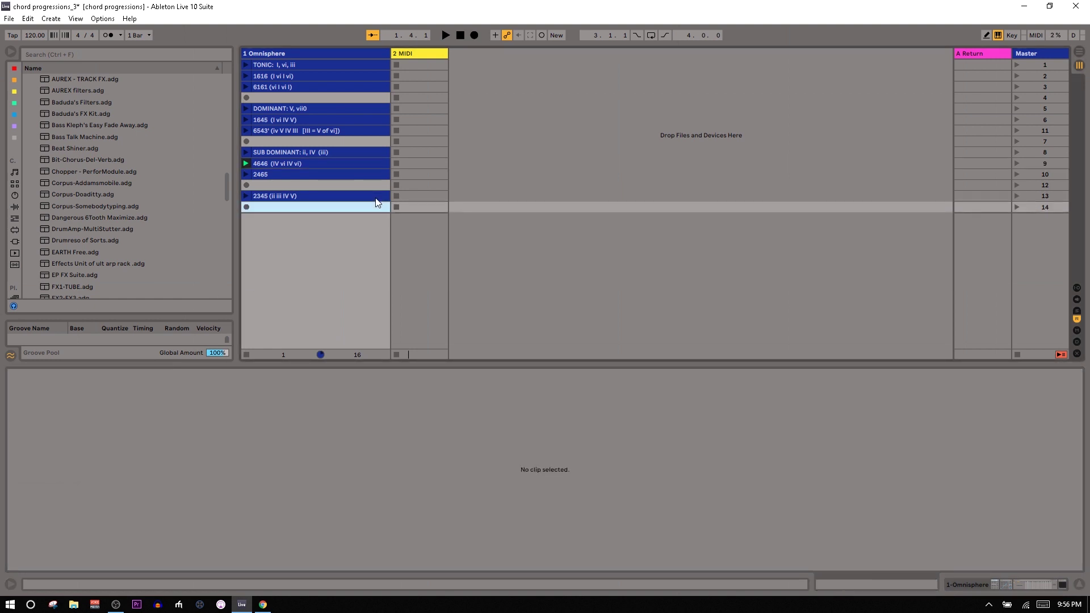
{"action": "double_click", "coordinate": [323, 211]}
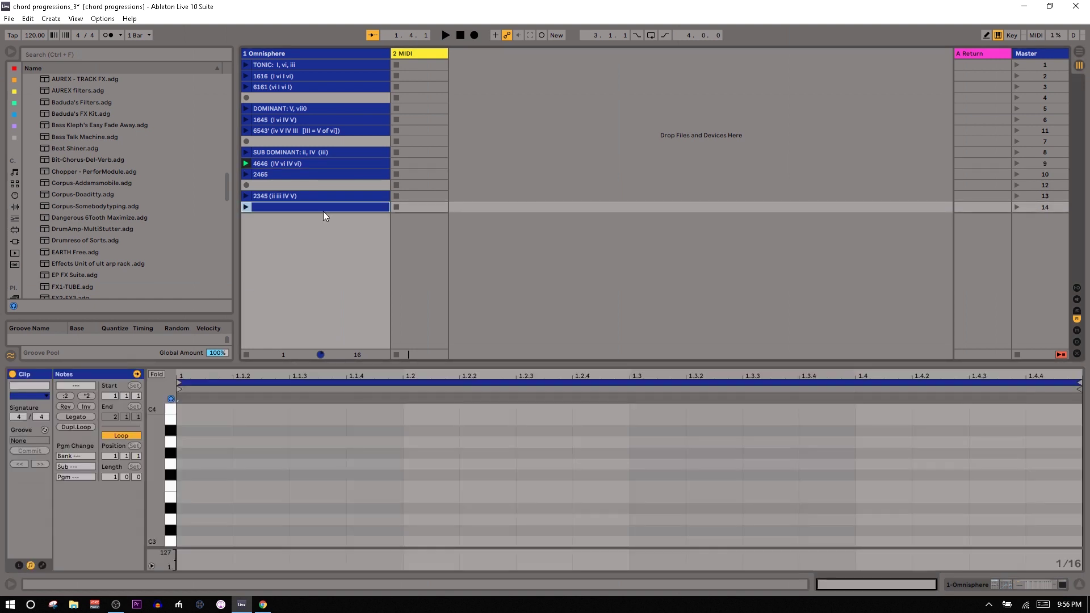
Step: Build an A minor triad at the new clip's start by adding A3 and transposing copies to C4 and E4
{"action": "double_click", "coordinate": [196, 441]}
{"action": "key", "text": "ctrl+c"}
{"action": "key", "text": "ctrl+v"}
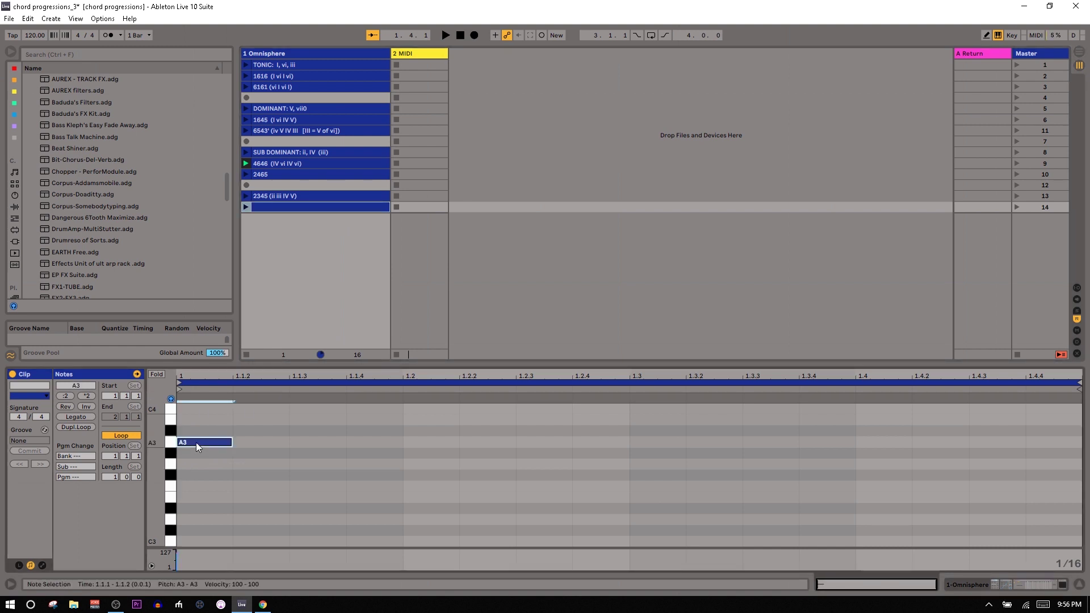
{"action": "key", "text": "Up"}
{"action": "key", "text": "Up"}
{"action": "key", "text": "Up"}
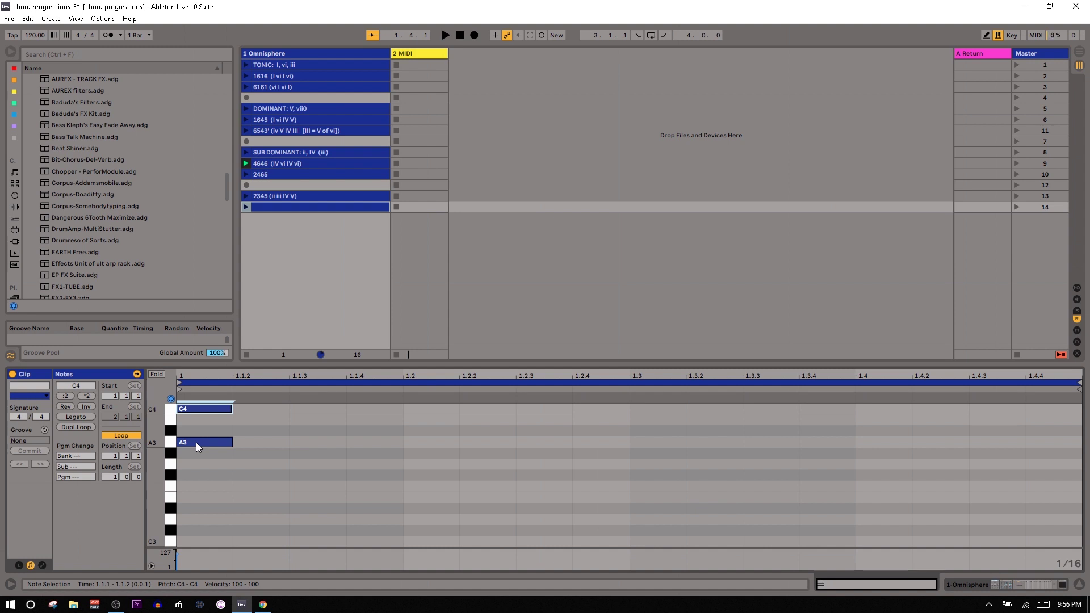
{"action": "key", "text": "ctrl+c"}
{"action": "key", "text": "ctrl+v"}
{"action": "key", "text": "Up"}
{"action": "key", "text": "Up"}
{"action": "key", "text": "Up"}
{"action": "key", "text": "Up"}
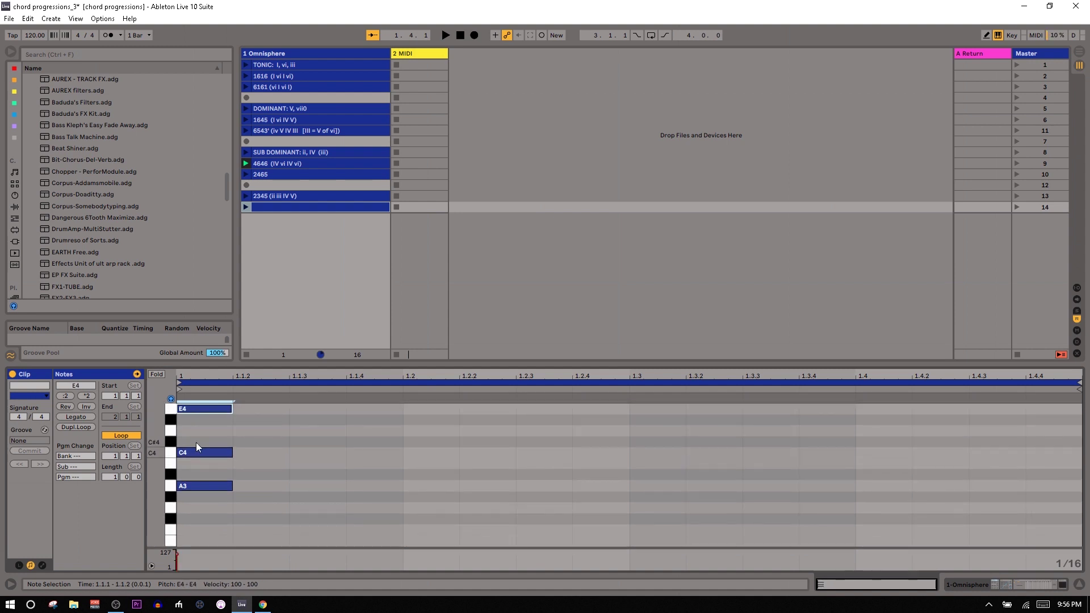
Step: Check the track's Chord effect shifts and select all three notes of the A minor triad
{"action": "left_click", "coordinate": [226, 498]}
{"action": "key", "text": "shift+Tab"}
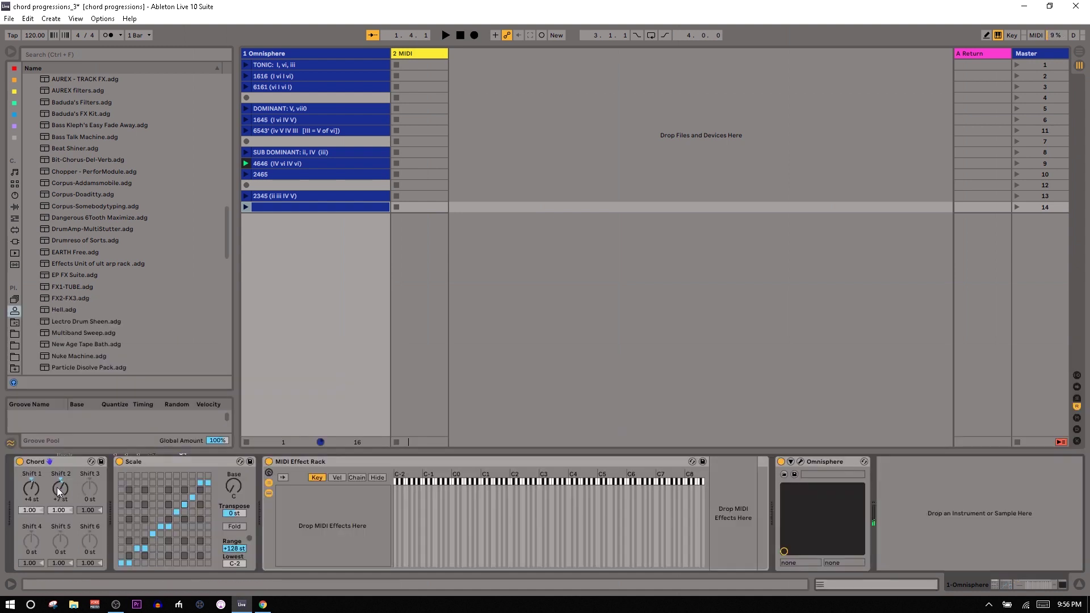
{"action": "key", "text": "shift+Tab"}
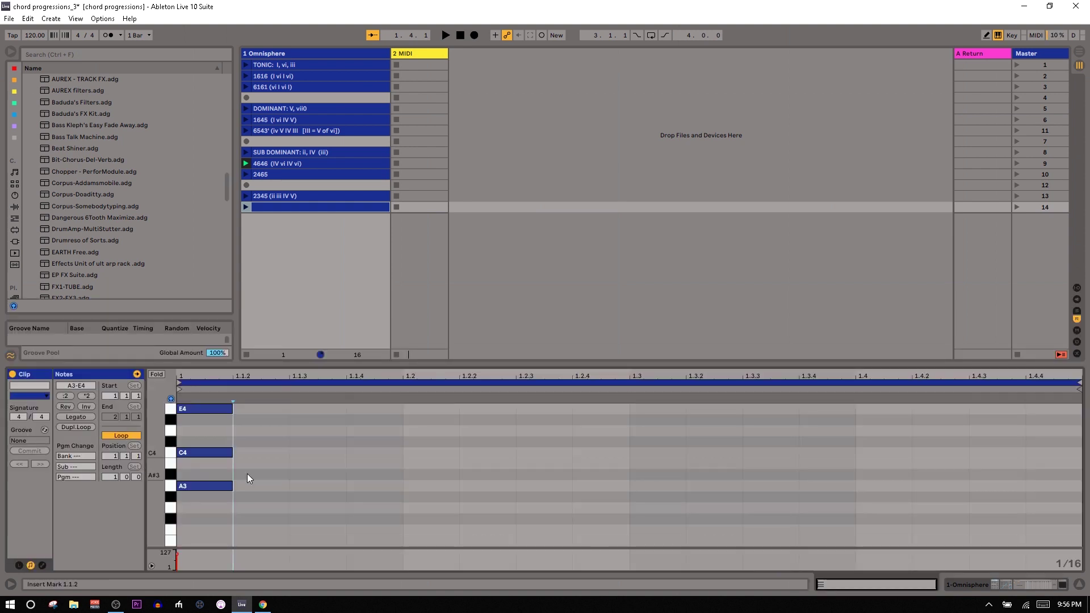
{"action": "left_click_drag", "start_coordinate": [255, 509], "coordinate": [178, 405]}
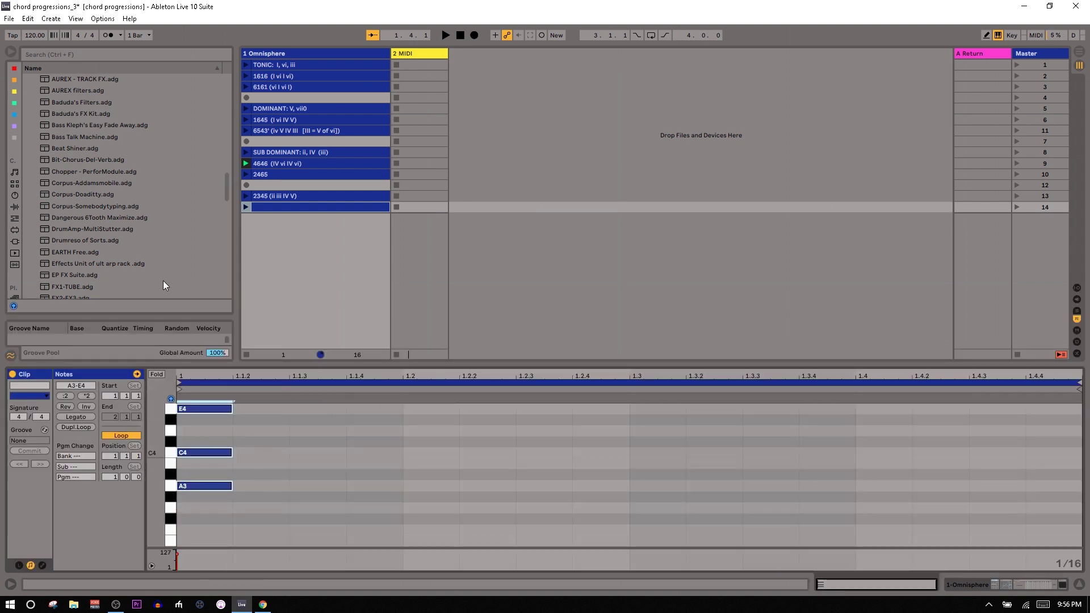
Step: Add an F3 note beneath the A minor triad and audition all four notes together
{"action": "left_click", "coordinate": [190, 533]}
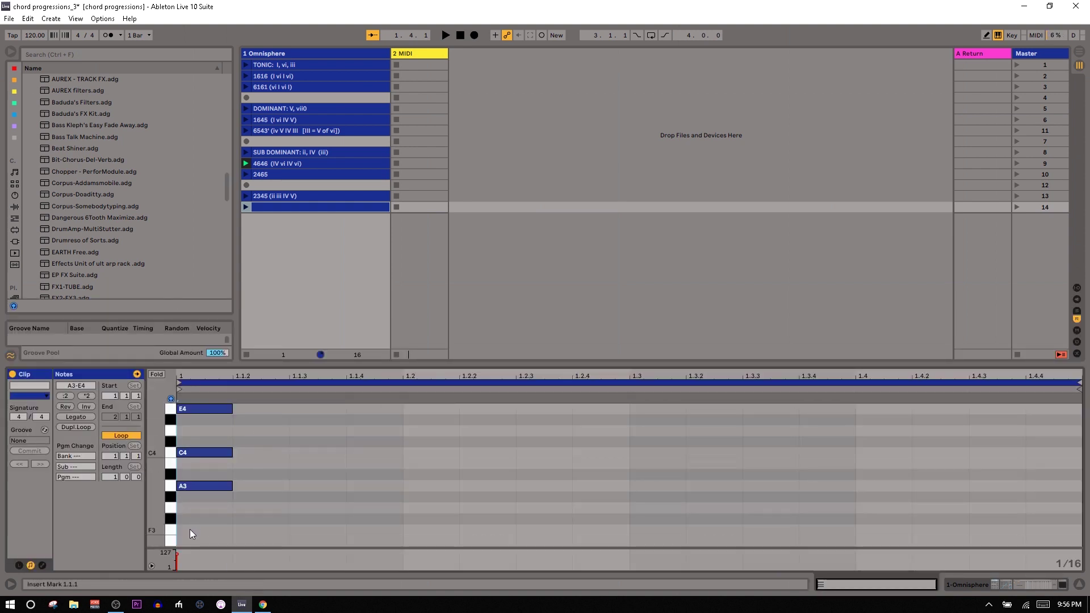
{"action": "double_click", "coordinate": [189, 533]}
{"action": "left_click_drag", "start_coordinate": [263, 532], "coordinate": [120, 416]}
{"action": "left_click", "coordinate": [297, 489]}
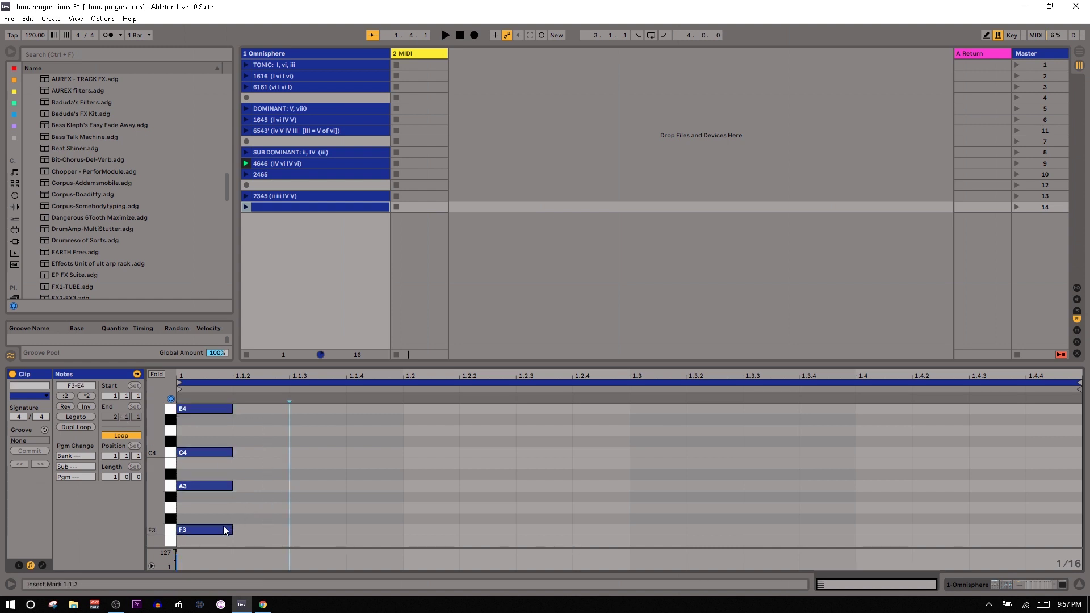
Step: Audition the stacked A3, C4 and E4 notes individually to compare the F major and A minor triads
{"action": "left_click", "coordinate": [216, 486]}
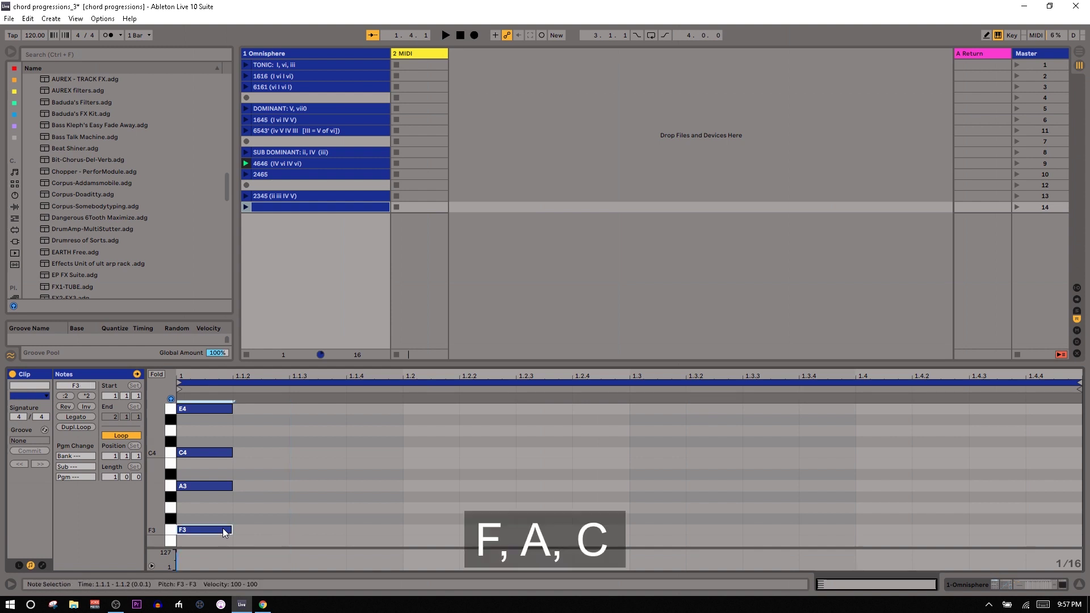
{"action": "left_click", "coordinate": [206, 455]}
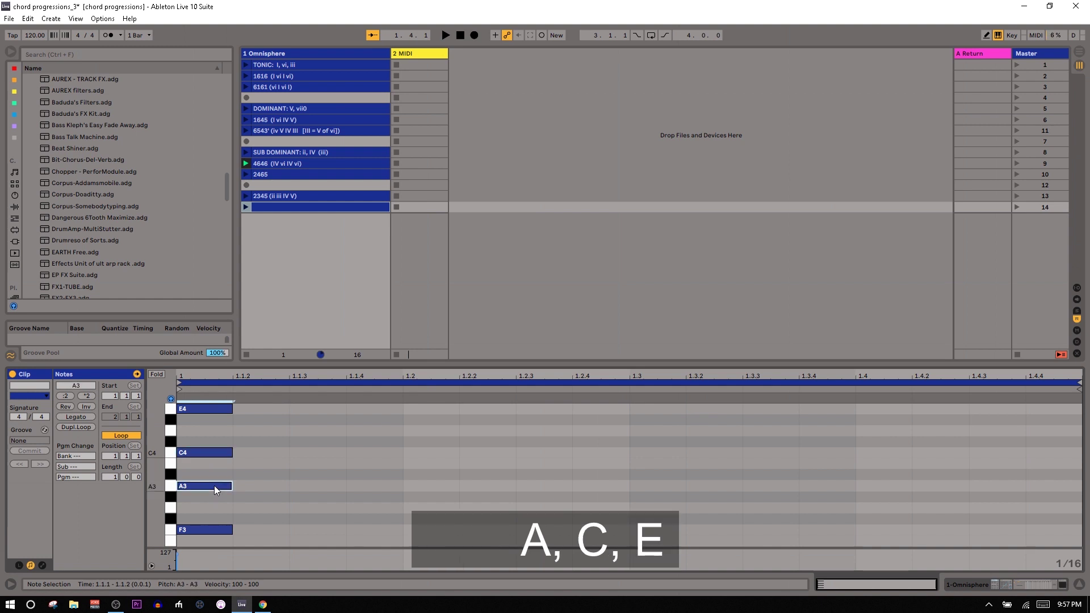
{"action": "left_click", "coordinate": [201, 410]}
{"action": "left_click", "coordinate": [253, 507]}
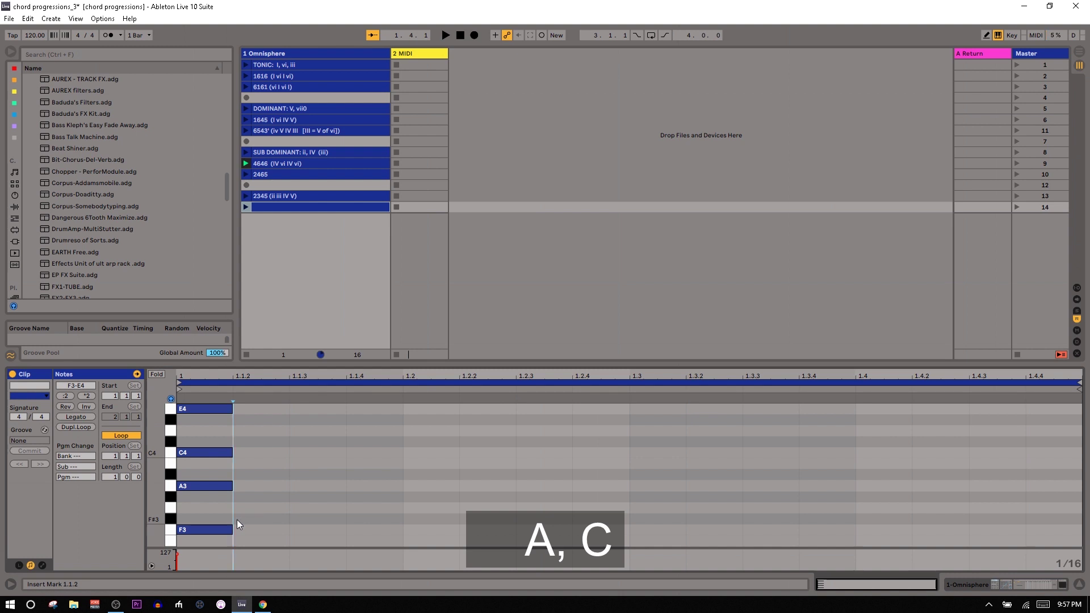
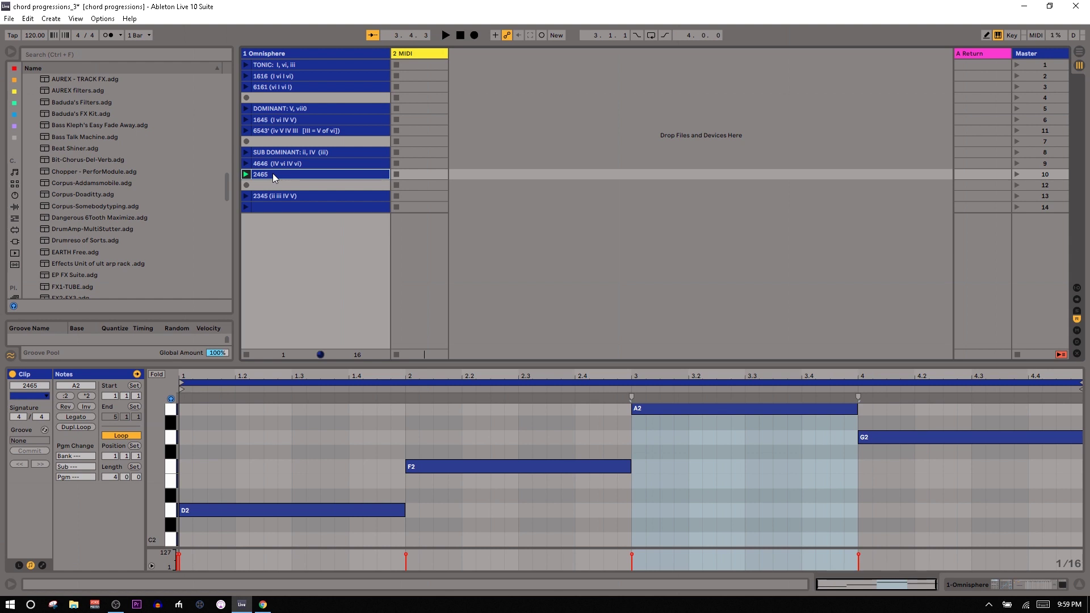
Step: Audition the D2, F2 and A2 root notes in the first three bars of the 2465 clip
{"action": "left_click", "coordinate": [210, 483]}
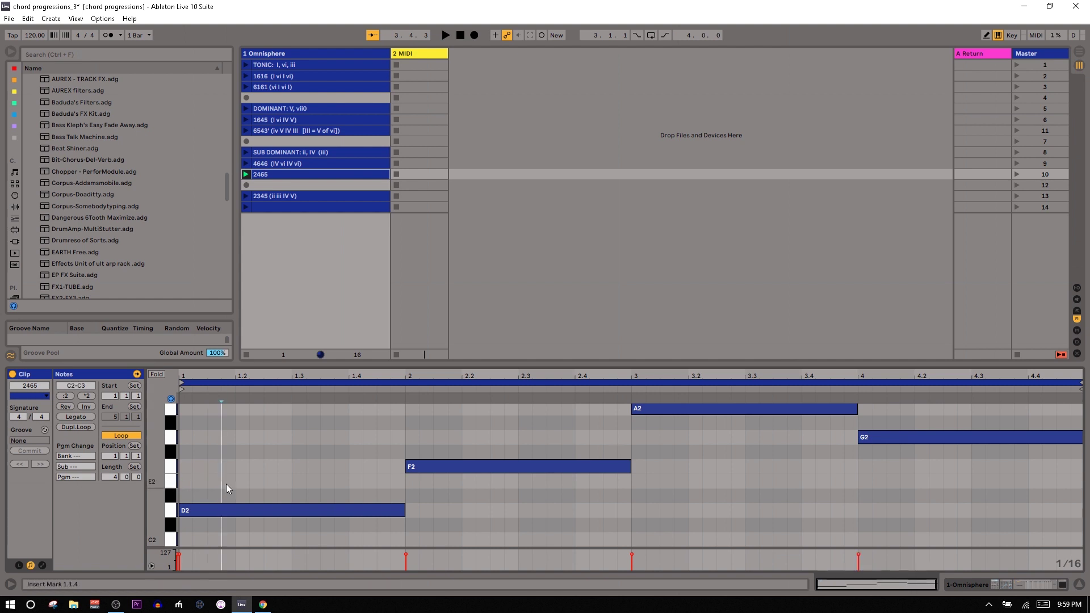
{"action": "left_click", "coordinate": [232, 510]}
{"action": "left_click", "coordinate": [478, 417]}
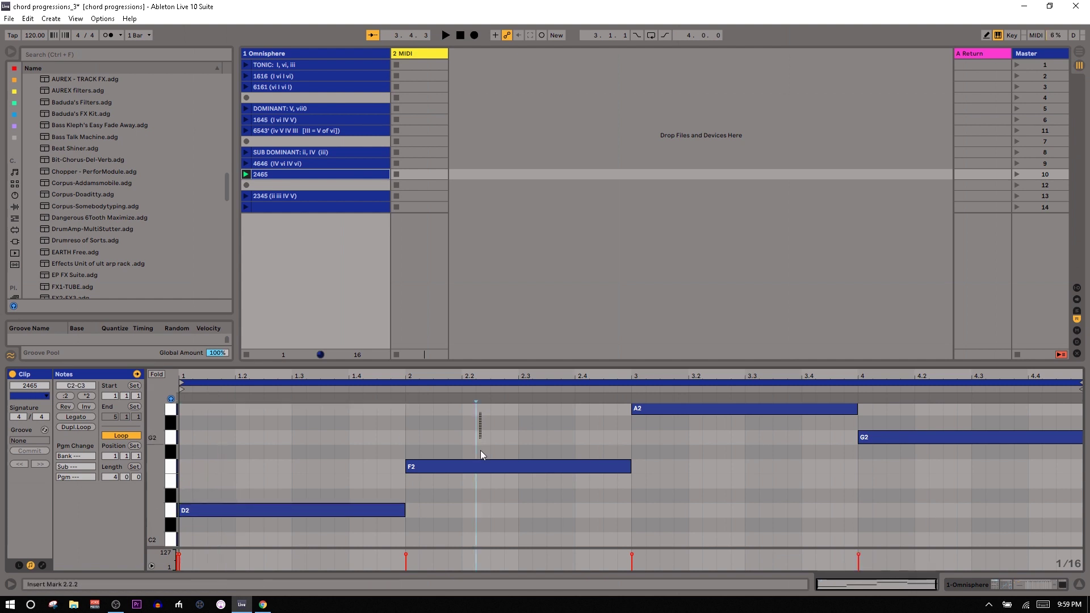
{"action": "left_click", "coordinate": [480, 466]}
{"action": "left_click_drag", "start_coordinate": [701, 452], "coordinate": [672, 412]}
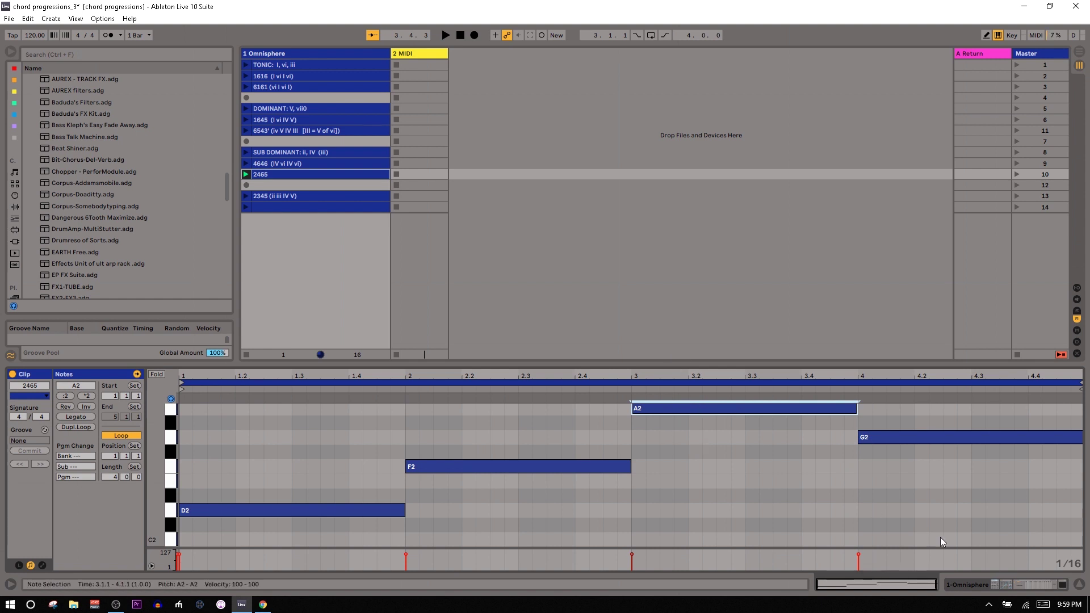
{"action": "left_click", "coordinate": [943, 426]}
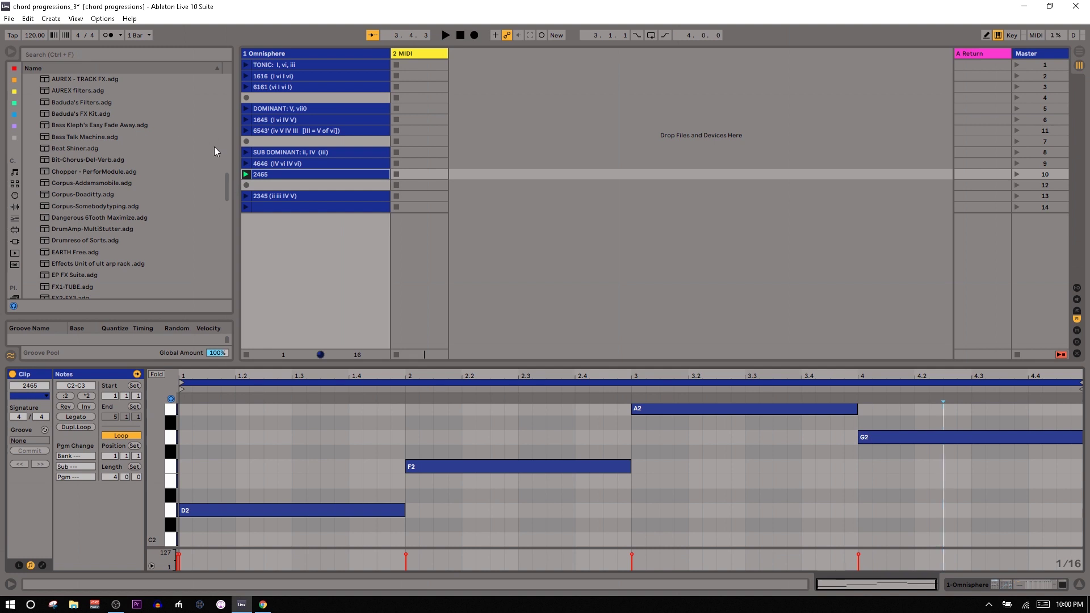
Step: Play the 2465 clip, then open the 2345 (ii iii IV V) clip and audition its bar 4 G2 note
{"action": "left_click", "coordinate": [246, 175]}
{"action": "left_click", "coordinate": [274, 196]}
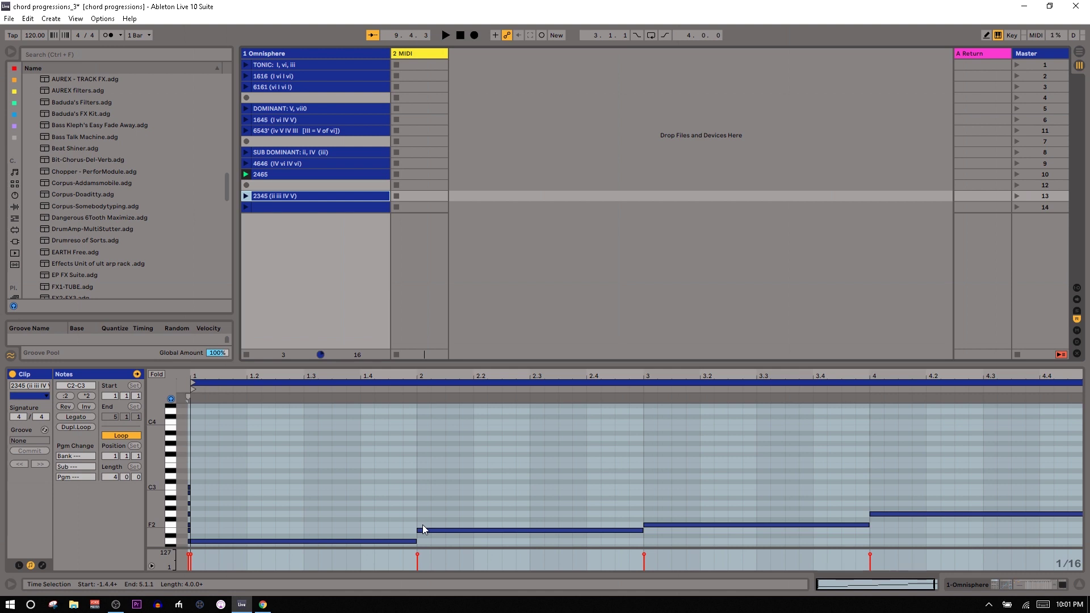
{"action": "left_click", "coordinate": [921, 514]}
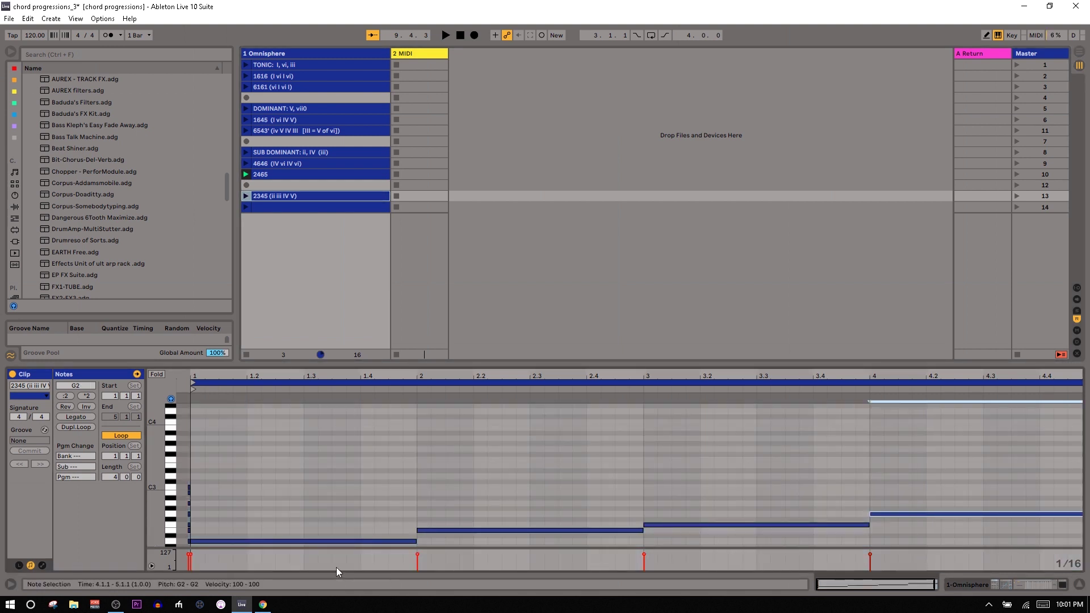
{"action": "left_click", "coordinate": [1037, 476]}
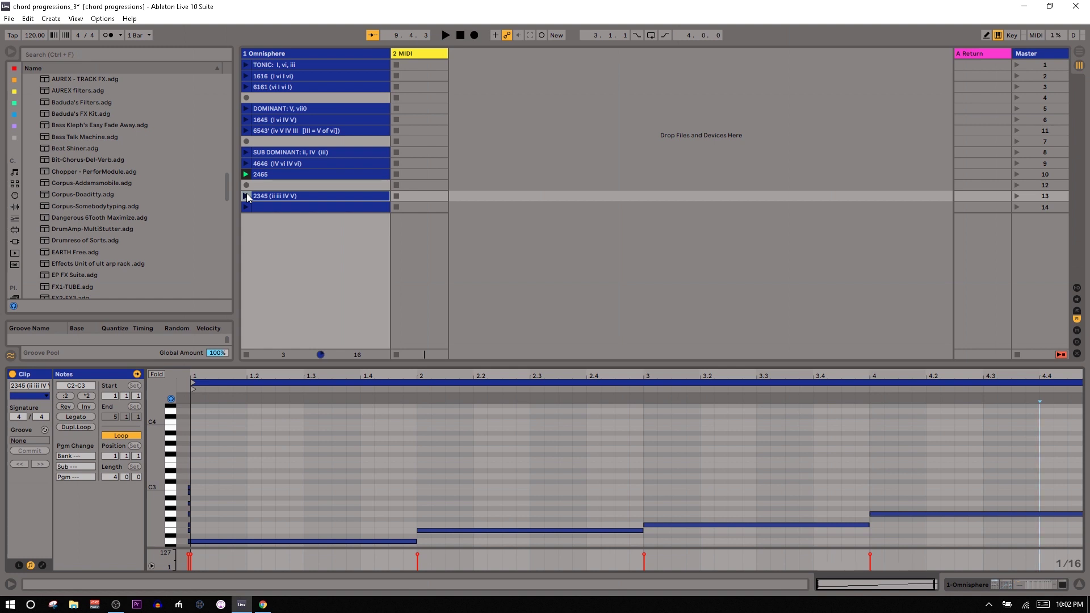
Step: Duplicate the G2 note of the 2345 clip into bar 5 and transpose the copy down to C2
{"action": "left_click", "coordinate": [1014, 514]}
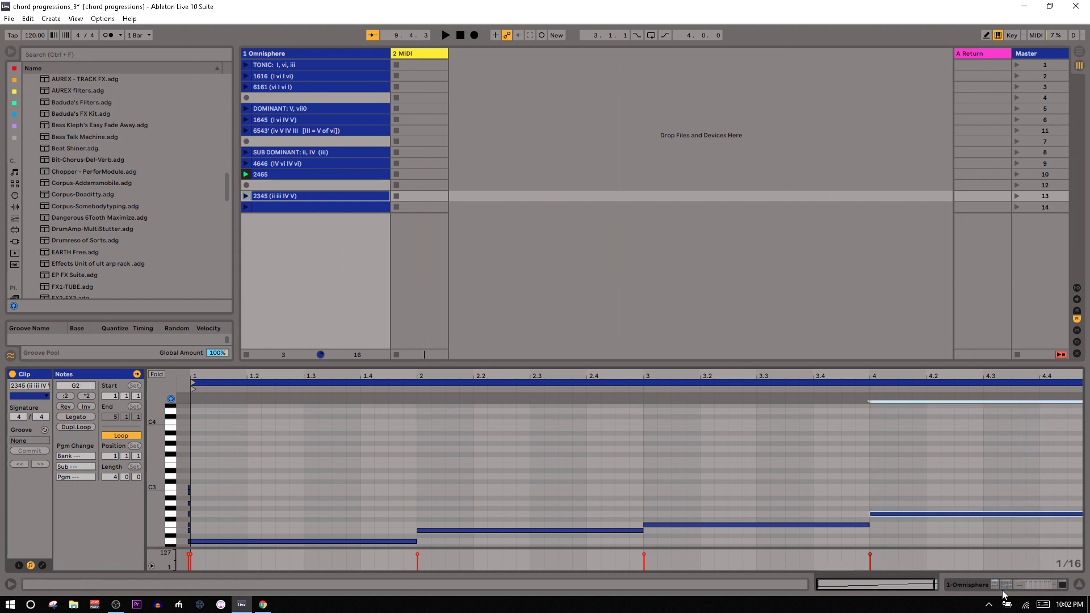
{"action": "key", "text": "ctrl+d"}
{"action": "key", "text": "Down"}
{"action": "key", "text": "Down"}
{"action": "key", "text": "Down"}
{"action": "key", "text": "Down"}
{"action": "key", "text": "Down"}
{"action": "key", "text": "Down"}
{"action": "key", "text": "Down"}
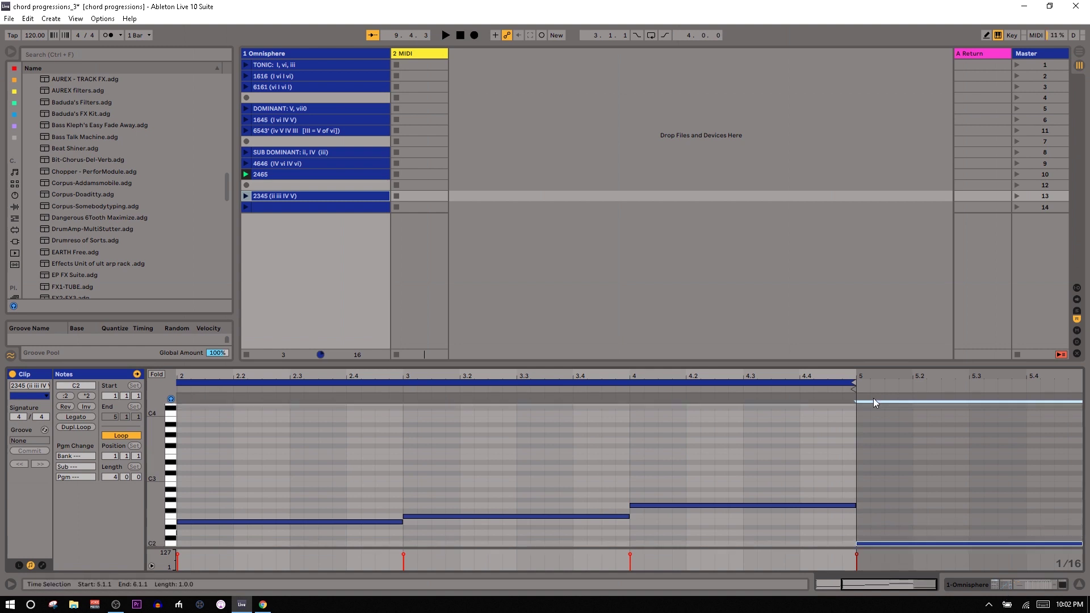
Step: Extend the 2345 clip's loop to five bars and play the progression with its C2 ending
{"action": "left_click_drag", "start_coordinate": [857, 389], "coordinate": [1081, 427]}
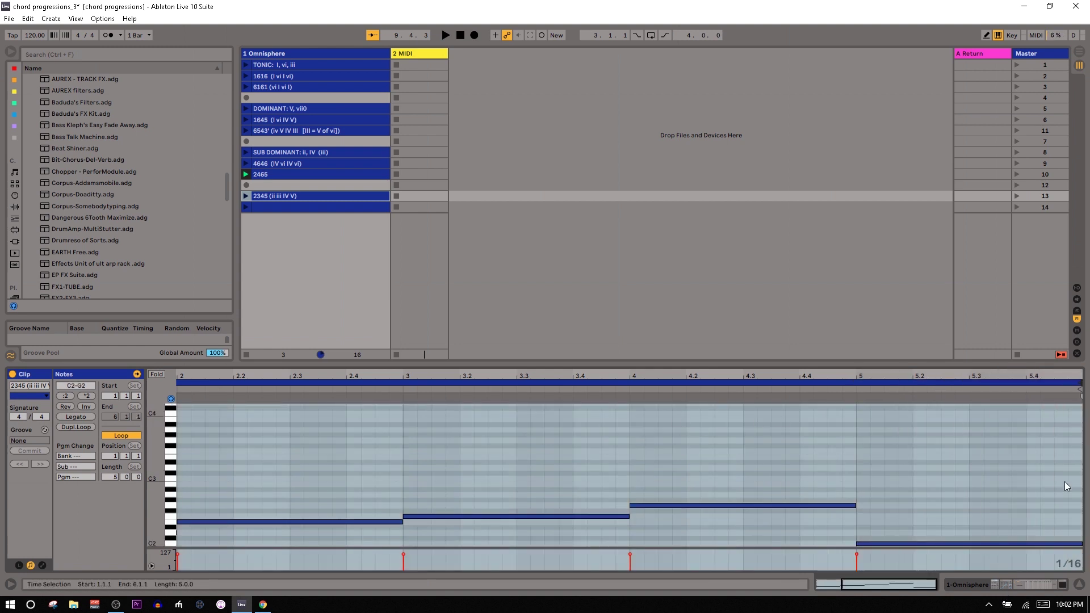
{"action": "left_click", "coordinate": [246, 196]}
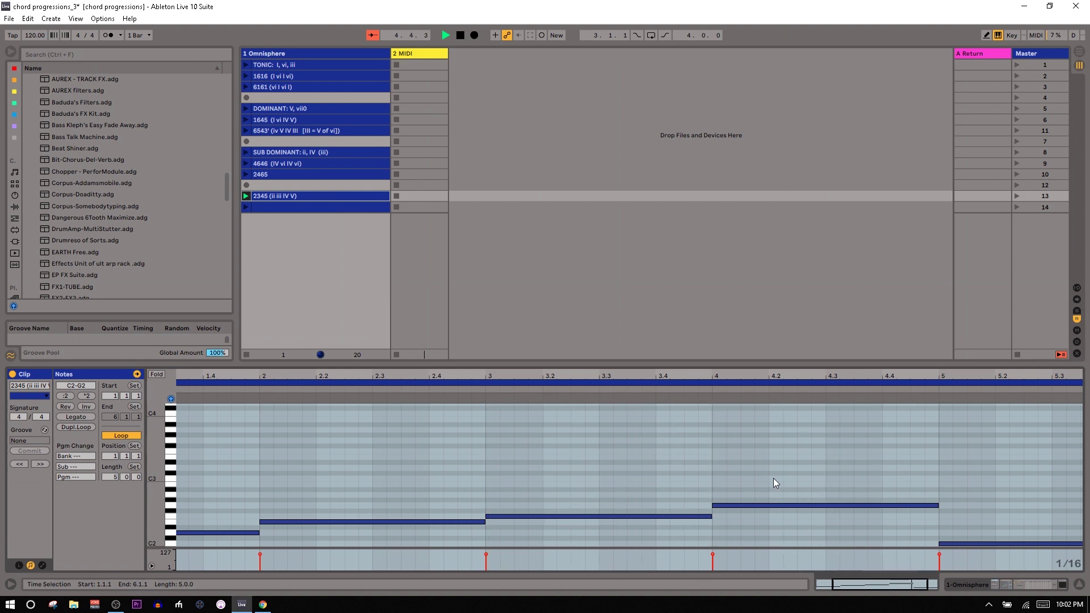
{"action": "key", "text": "space"}
{"action": "left_click", "coordinate": [999, 537]}
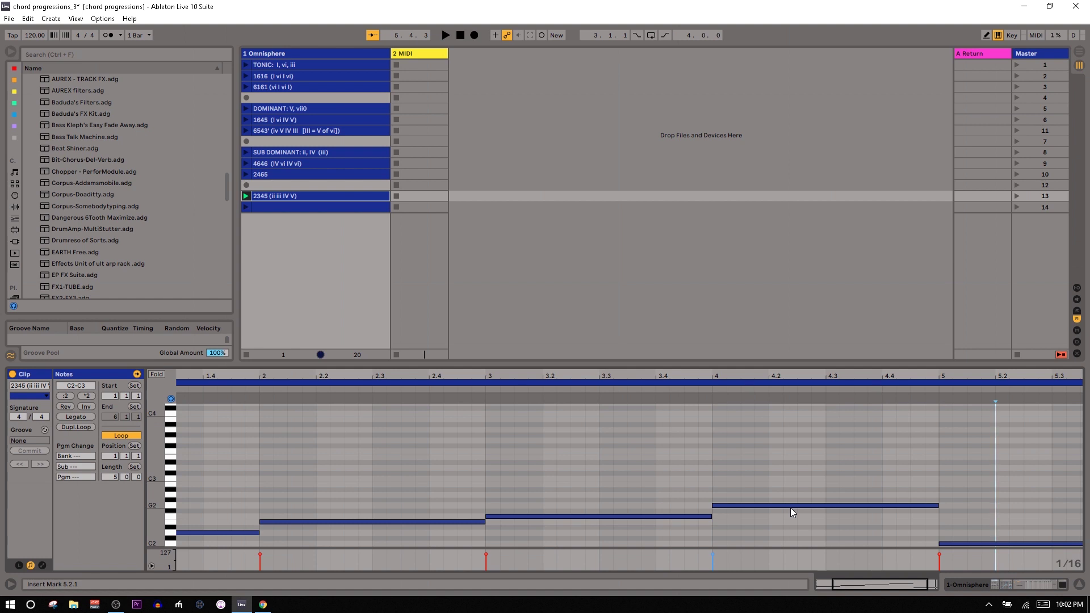
{"action": "left_click", "coordinate": [982, 519]}
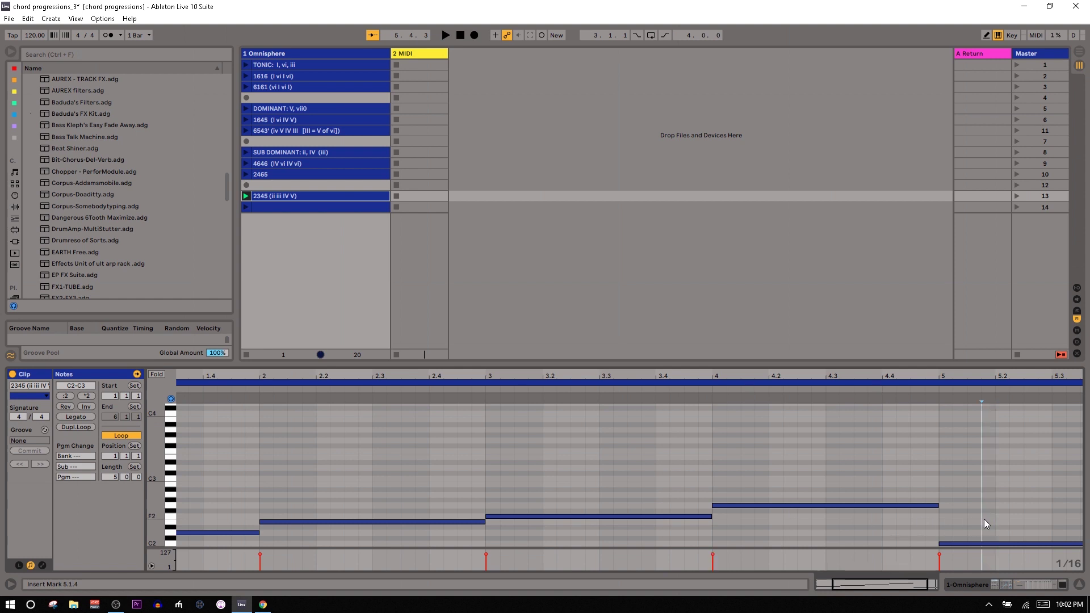
Step: Transpose the bar 5 note of the 2345 clip up to A2
{"action": "left_click", "coordinate": [985, 543]}
{"action": "key", "text": "Up"}
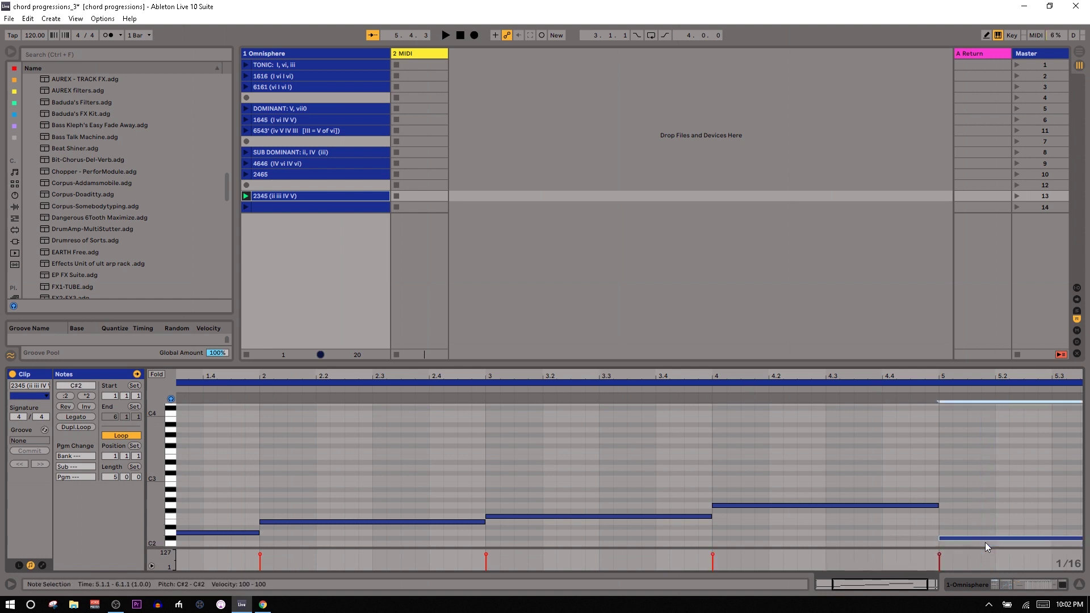
{"action": "key", "text": "Up"}
{"action": "key", "text": "Up"}
{"action": "key", "text": "Up"}
{"action": "key", "text": "Up"}
{"action": "key", "text": "Up"}
{"action": "key", "text": "Up"}
{"action": "key", "text": "Up"}
{"action": "key", "text": "Up"}
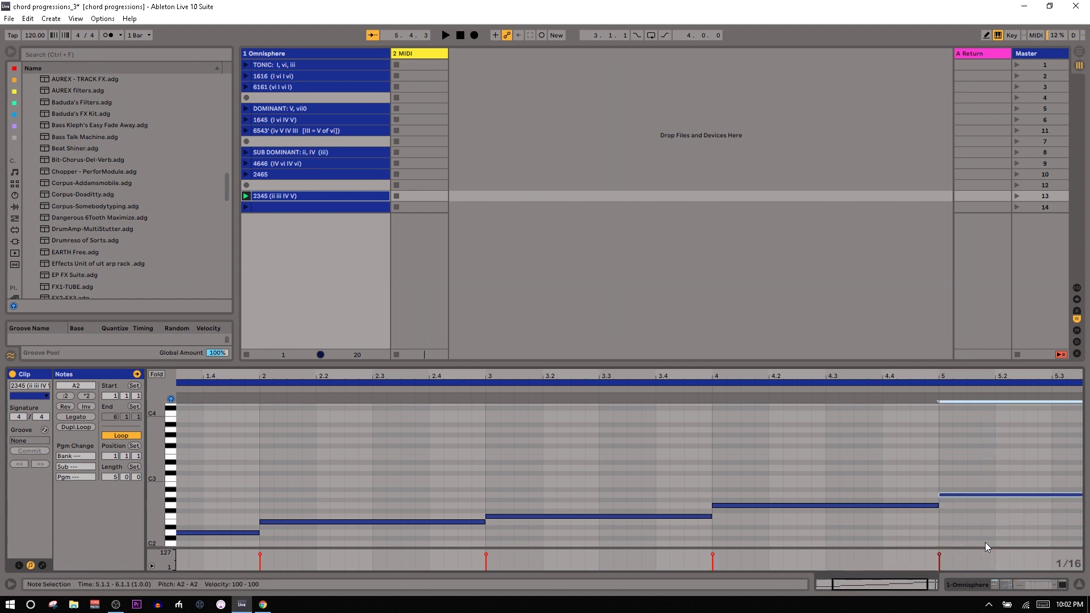
Step: Play the five-bar 2345 clip with its A2 ending and review its root notes
{"action": "left_click", "coordinate": [245, 196]}
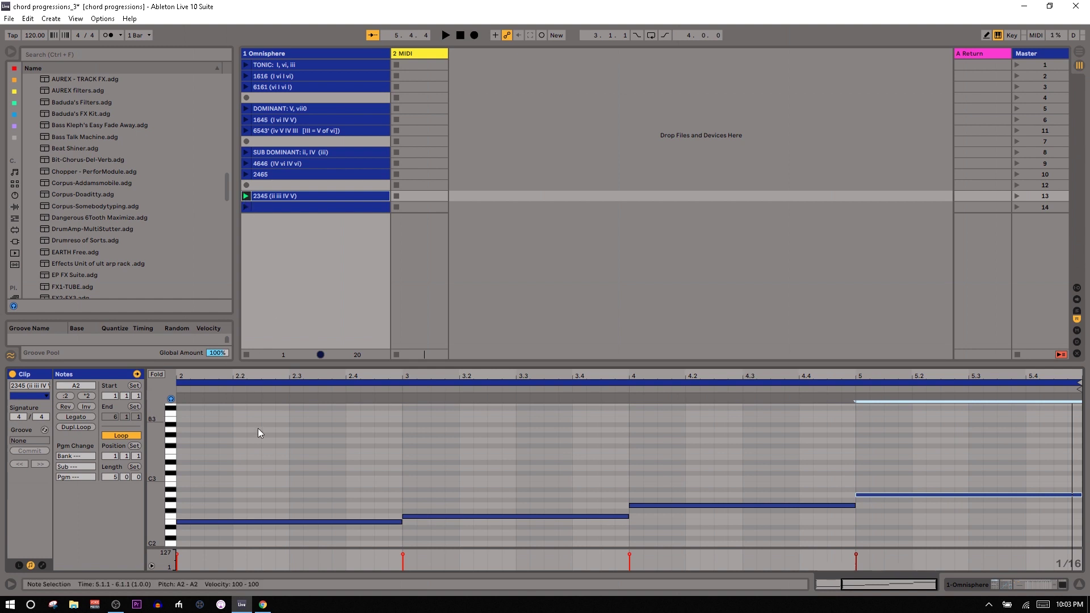
{"action": "scroll", "coordinate": [258, 429], "scroll_direction": "left", "scroll_amount": 2}
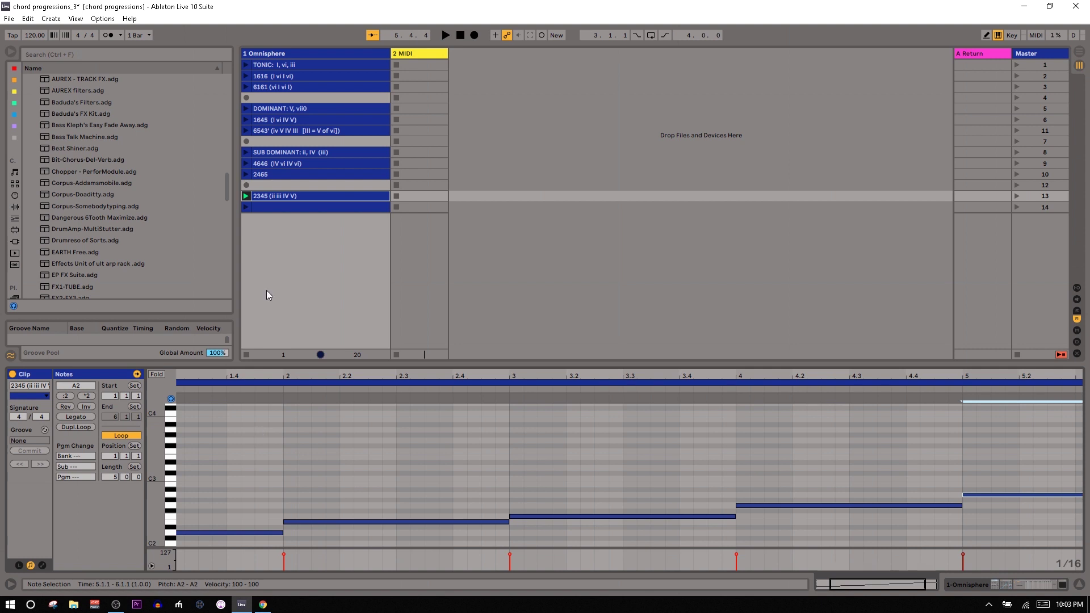
{"action": "scroll", "coordinate": [234, 495], "scroll_direction": "left", "scroll_amount": 2}
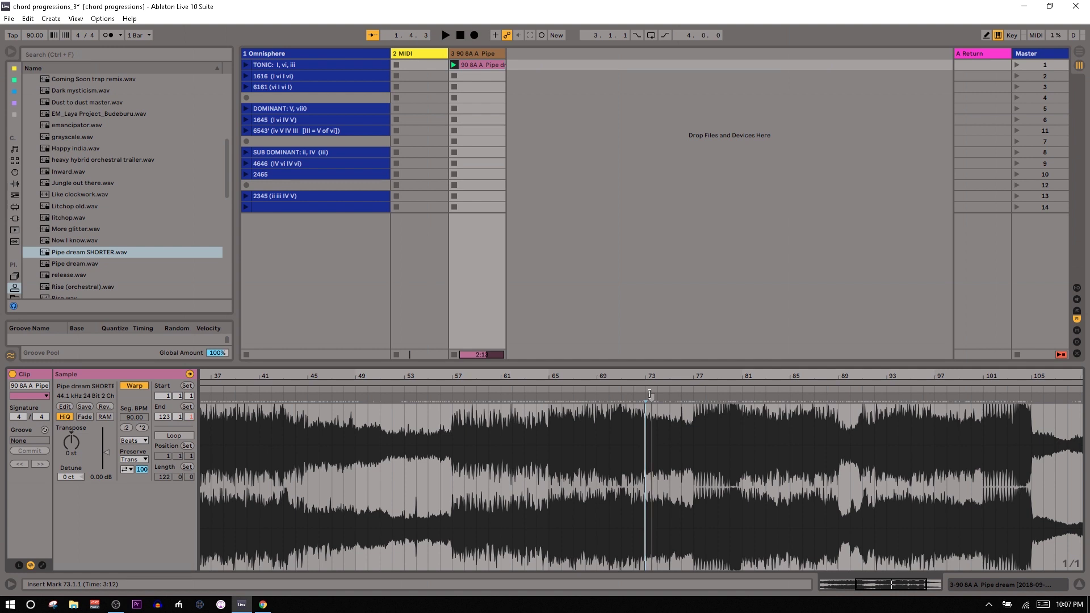
Step: Open the 6543' clip and audition its E2 and A2 root notes
{"action": "left_click", "coordinate": [258, 131]}
{"action": "left_click_drag", "start_coordinate": [905, 414], "coordinate": [892, 546]}
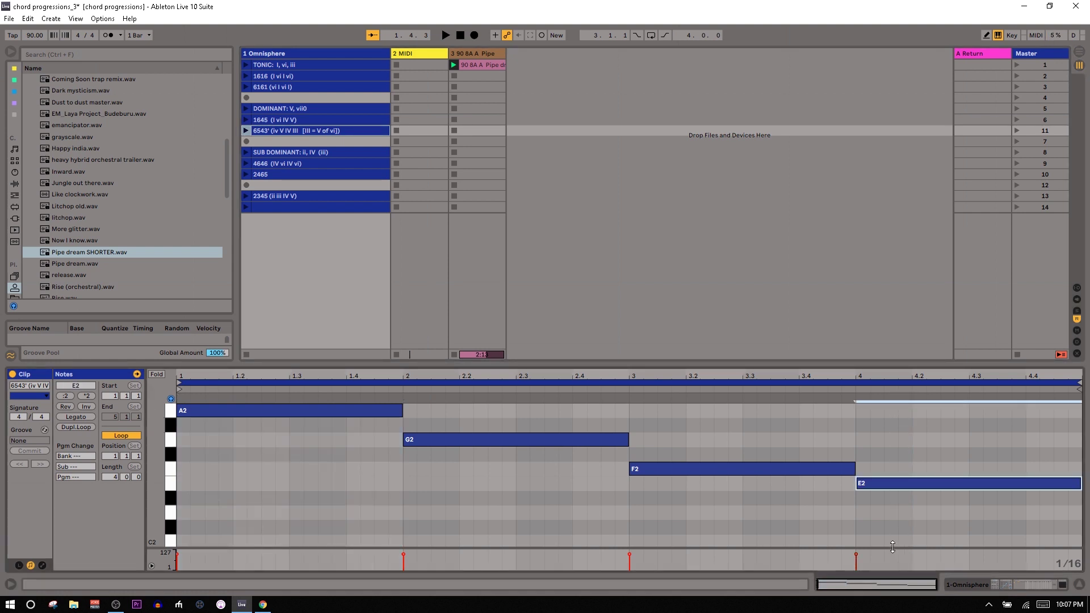
{"action": "left_click_drag", "start_coordinate": [223, 451], "coordinate": [204, 412]}
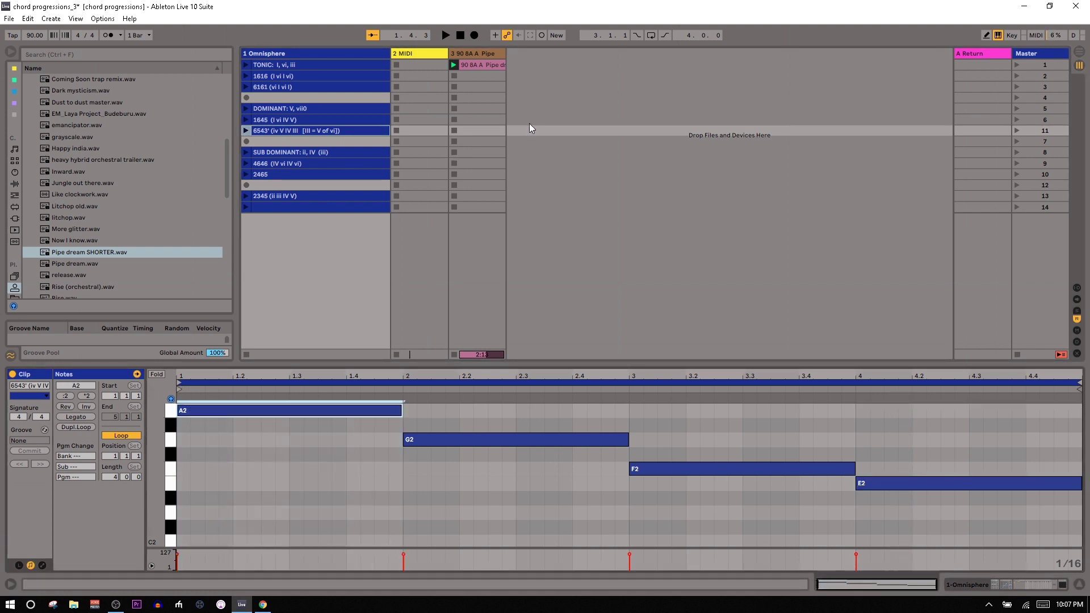
Step: Open the Pipe dream audio clip and play it from around bar 73 up to bar 81
{"action": "left_click", "coordinate": [480, 64]}
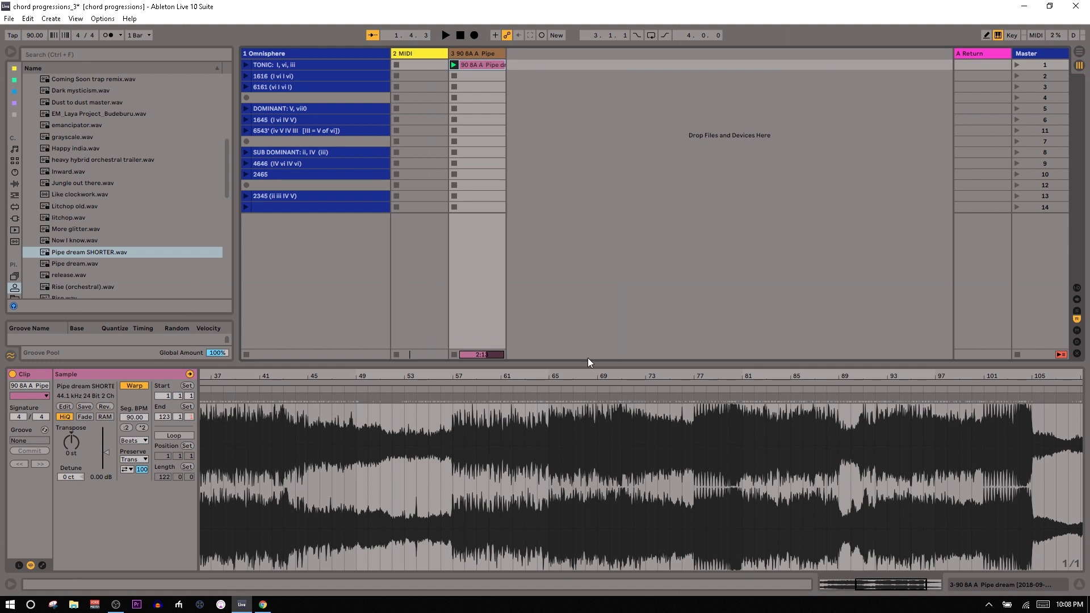
{"action": "left_click", "coordinate": [646, 390]}
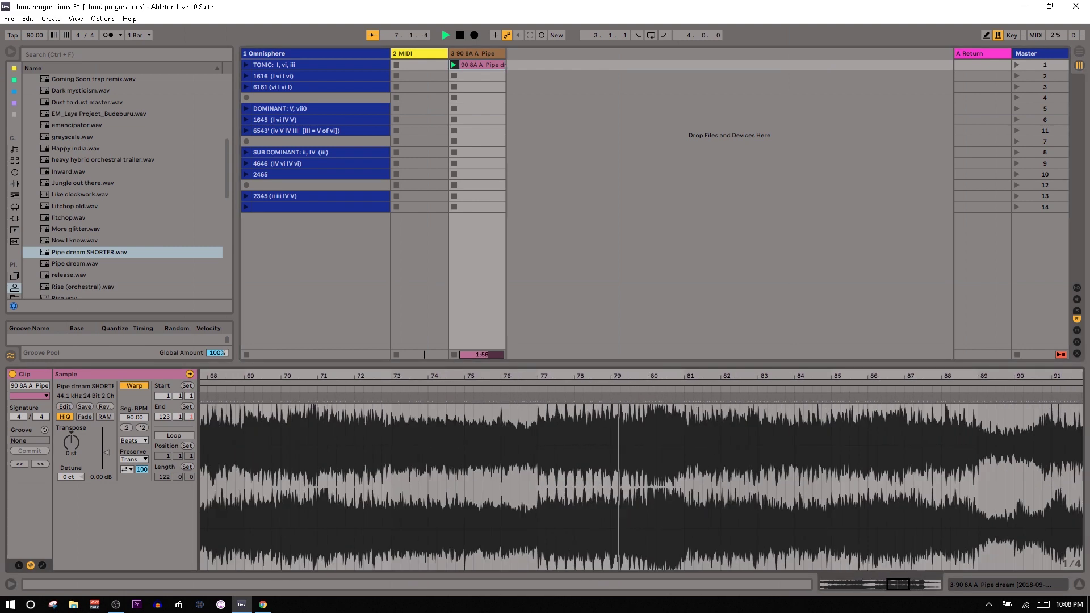
{"action": "left_click_drag", "start_coordinate": [685, 376], "coordinate": [686, 380]}
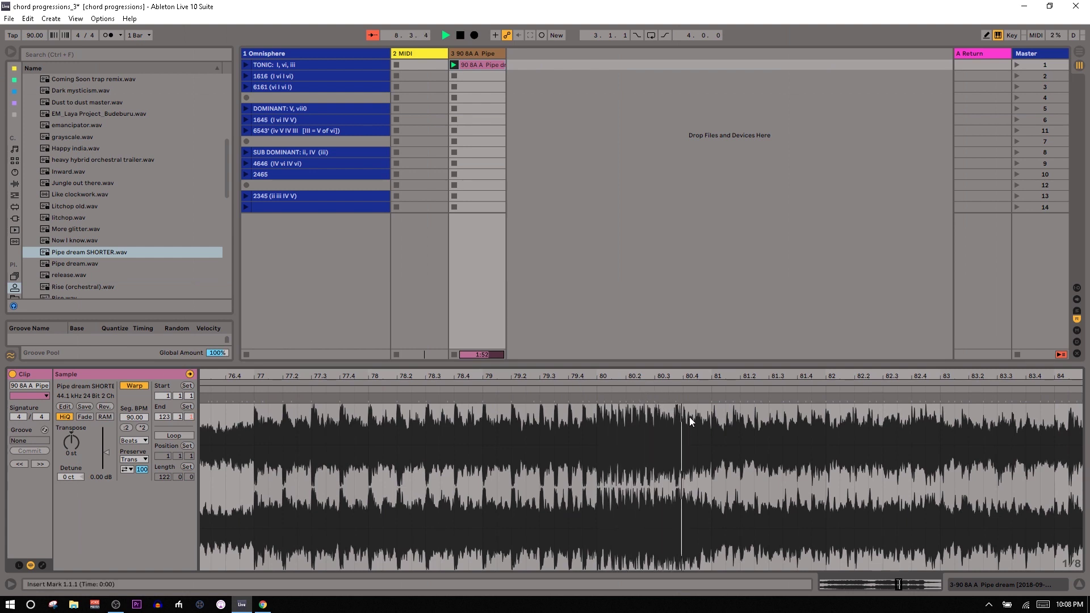
{"action": "key", "text": "space"}
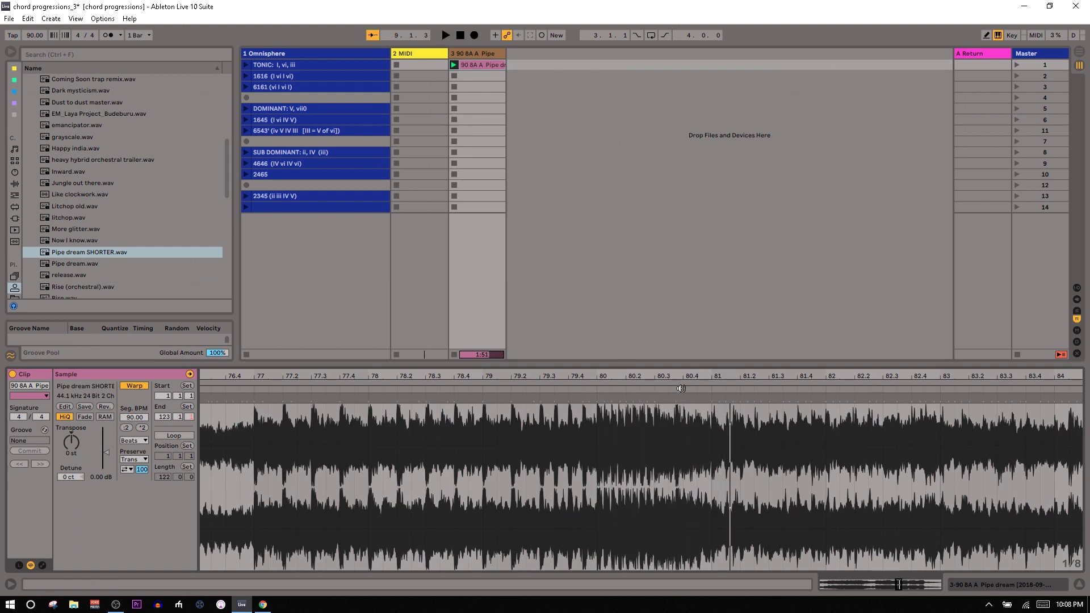
Step: Replay the Pipe dream clip from the build-up around bar 80 and stop playback
{"action": "left_click", "coordinate": [681, 388]}
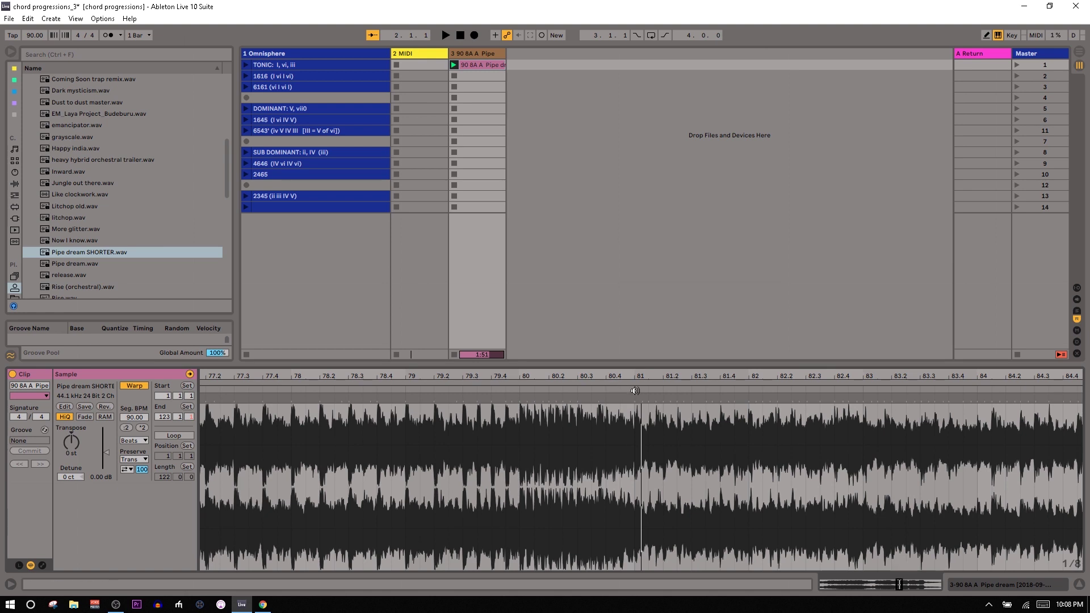
{"action": "left_click", "coordinate": [516, 391]}
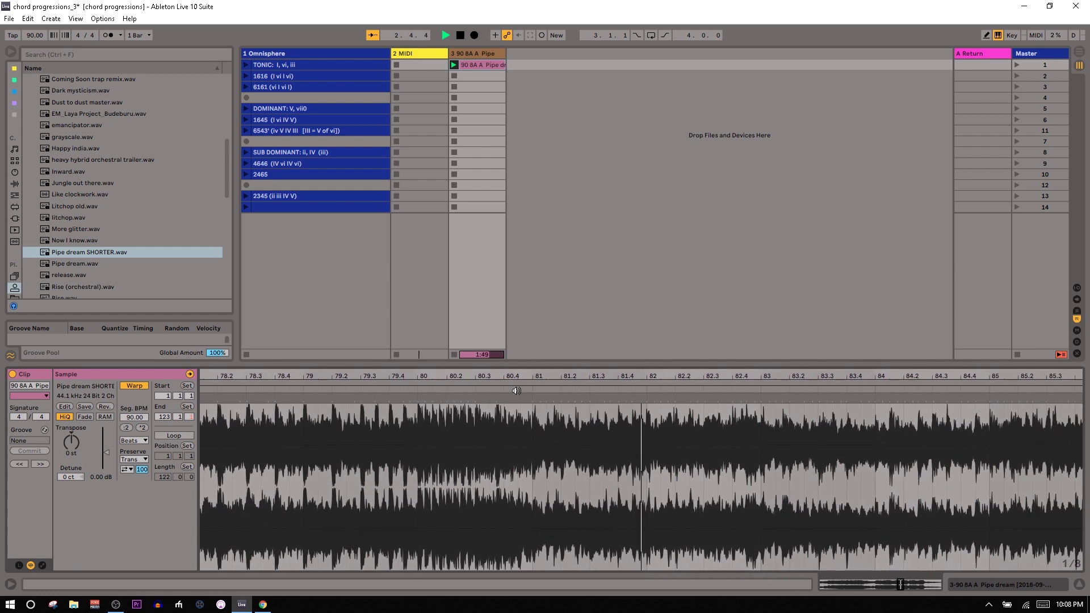
{"action": "key", "text": "space"}
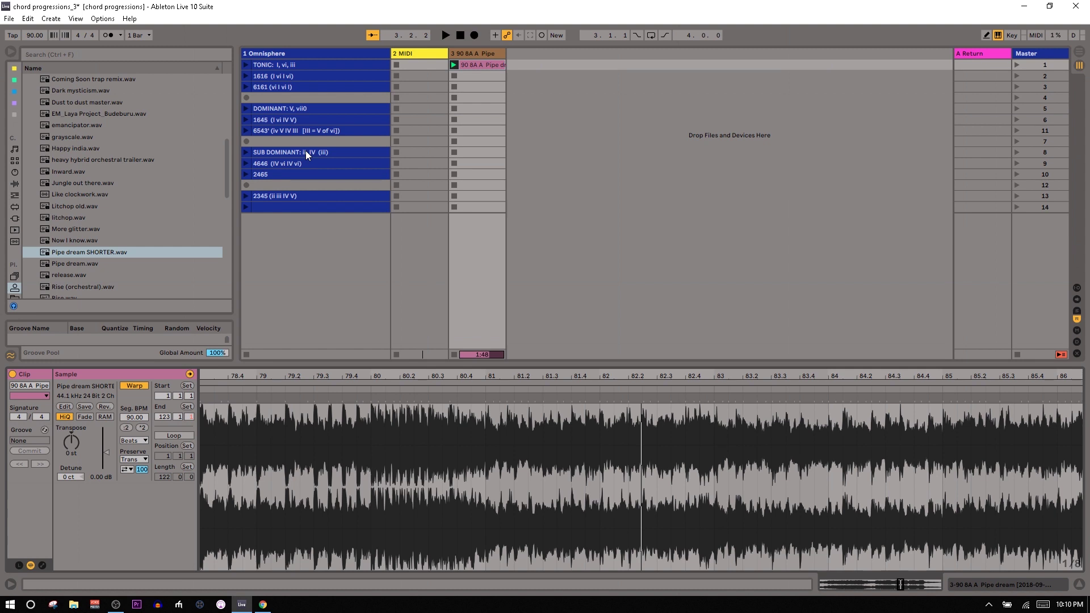
Step: Review the Chord and Scale effects on the Omnisphere track and return to the notes of the 6161 clip
{"action": "left_click", "coordinate": [272, 81]}
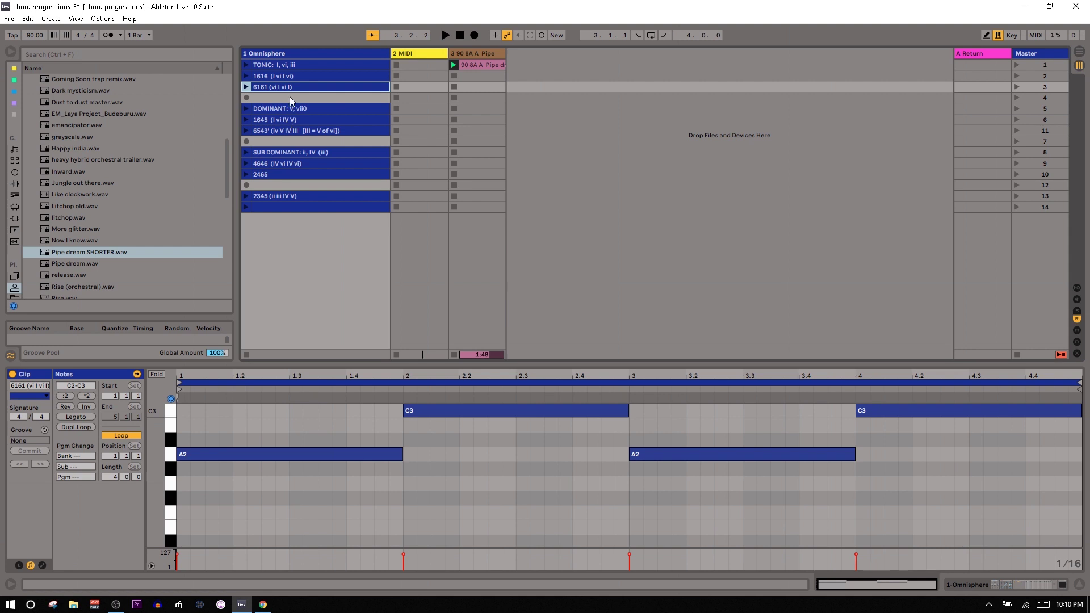
{"action": "left_click", "coordinate": [274, 53]}
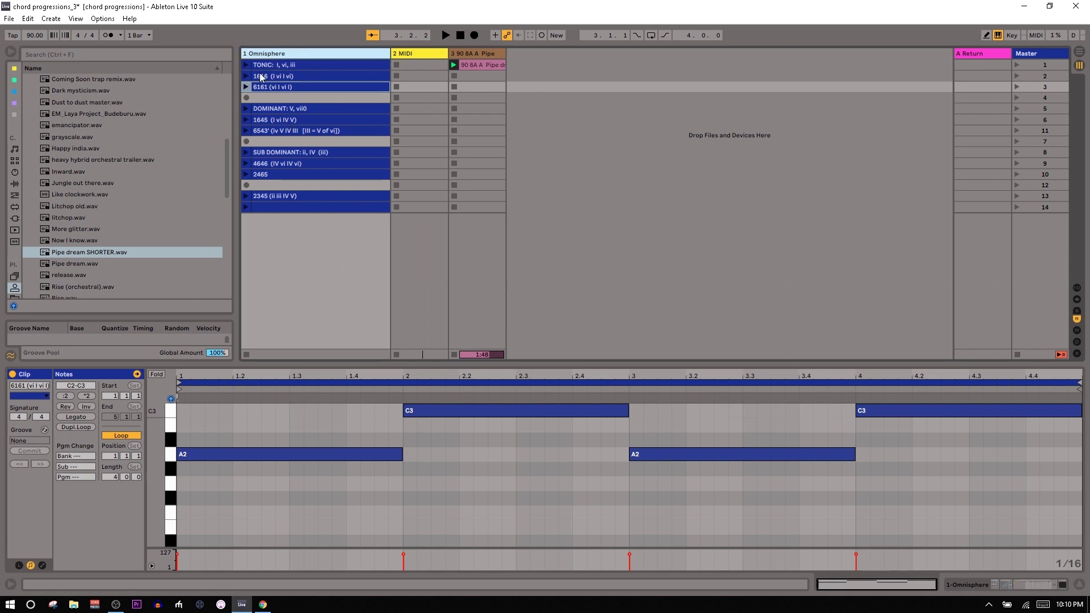
{"action": "key", "text": "shift+Tab"}
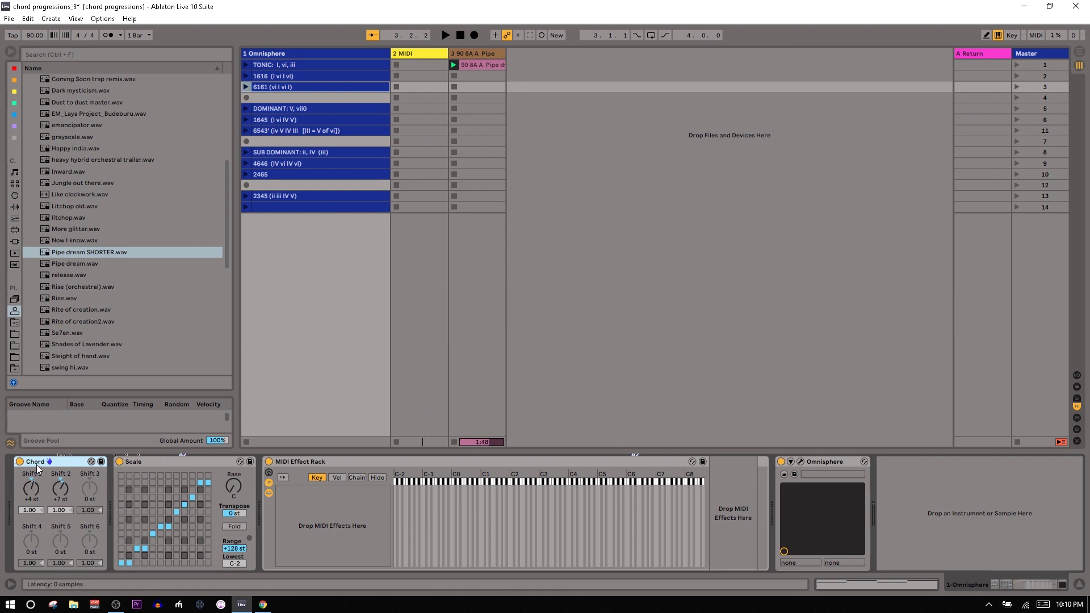
{"action": "type", "text": "I)"}
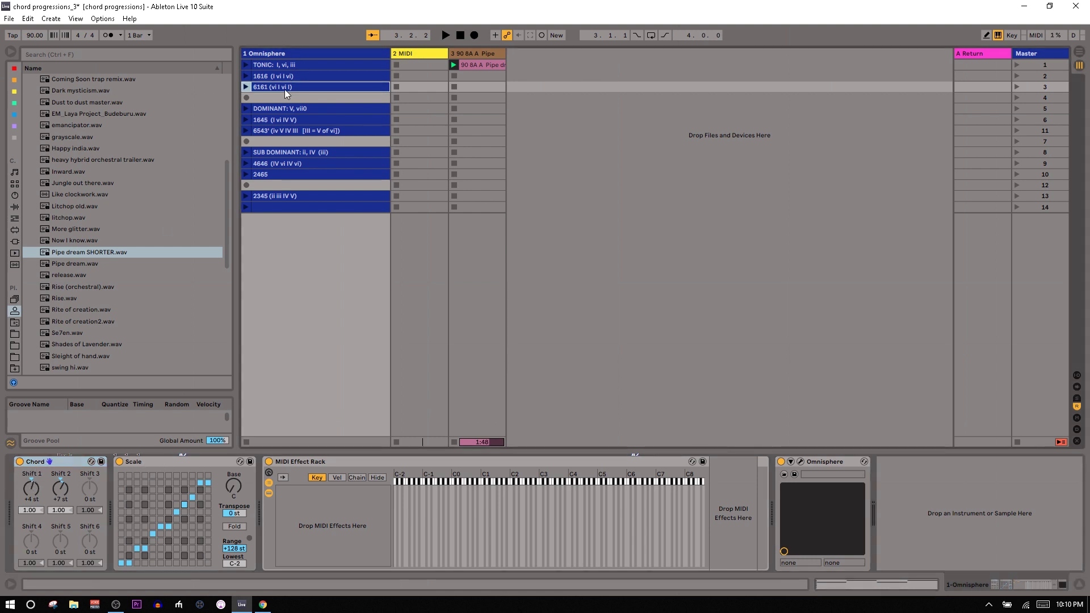
{"action": "double_click", "coordinate": [284, 89]}
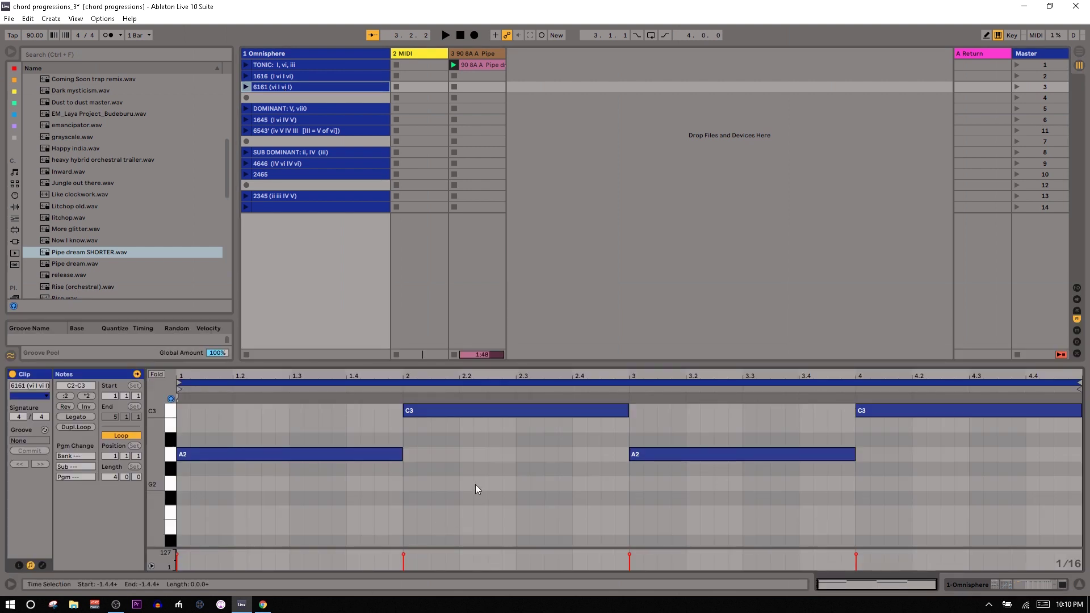